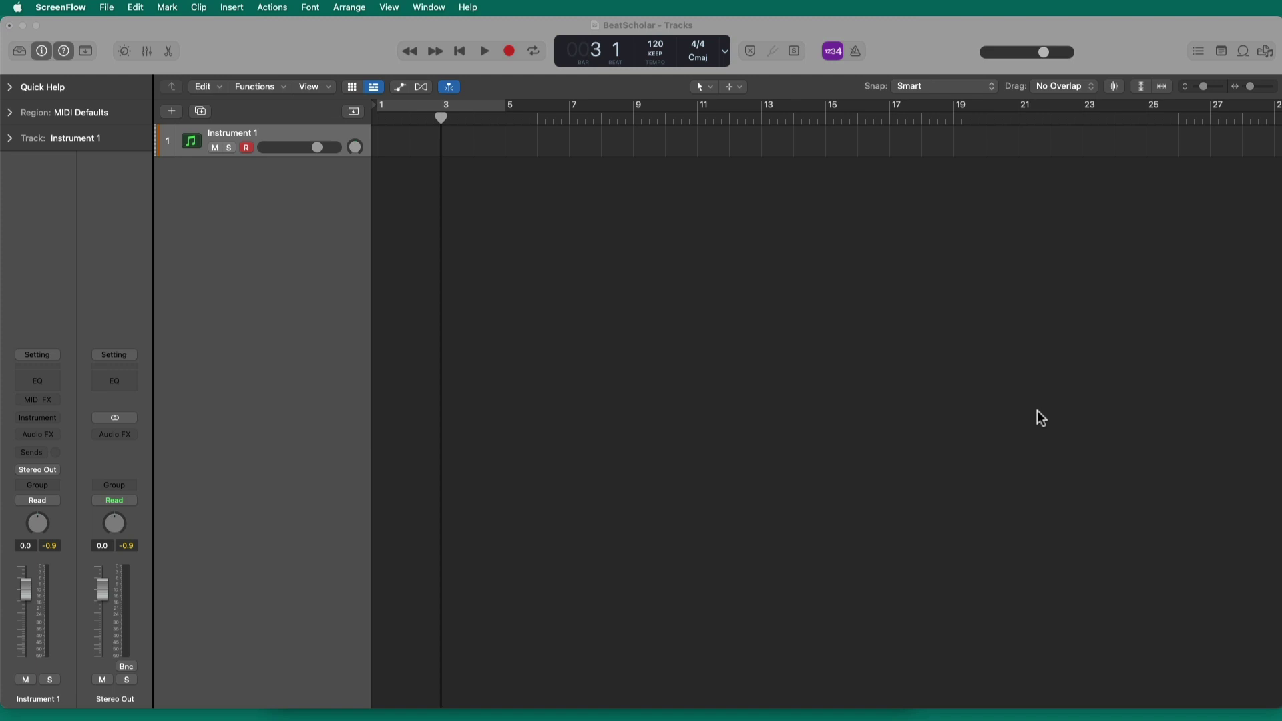
- Move the playhead back to the very beginning of the Instrument 1 project
click(460, 51)
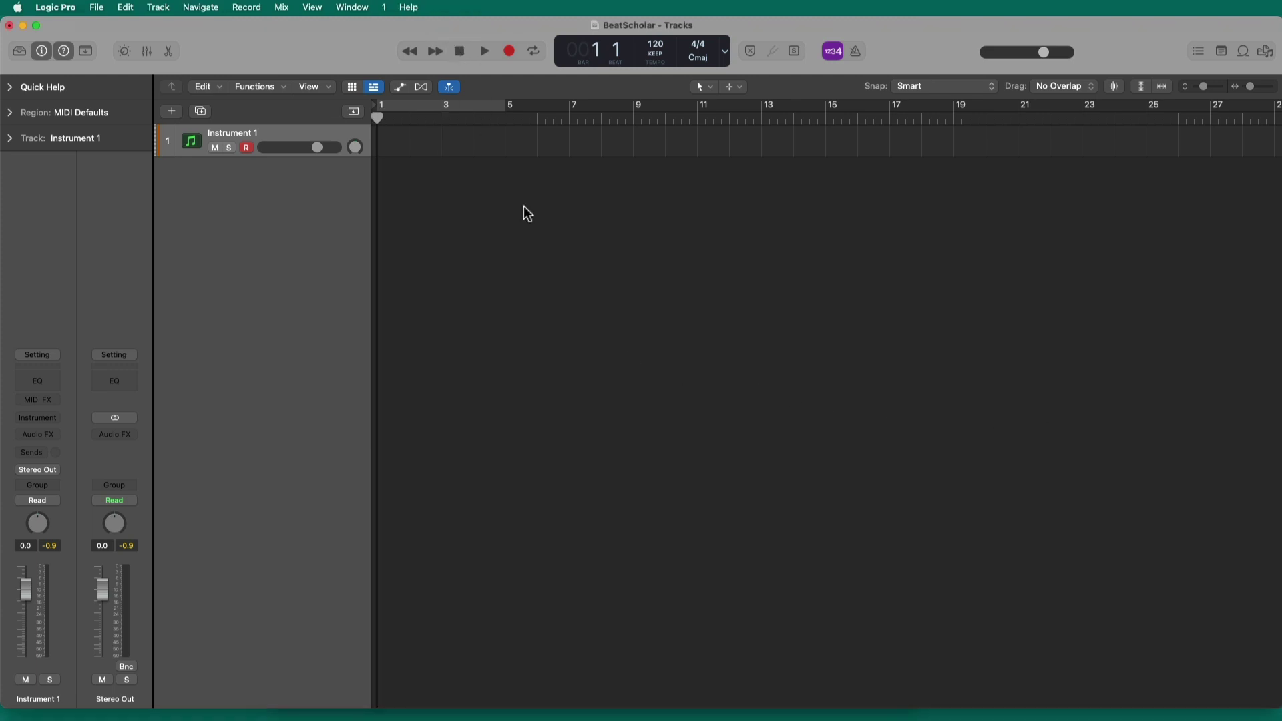
key(super+Tab)
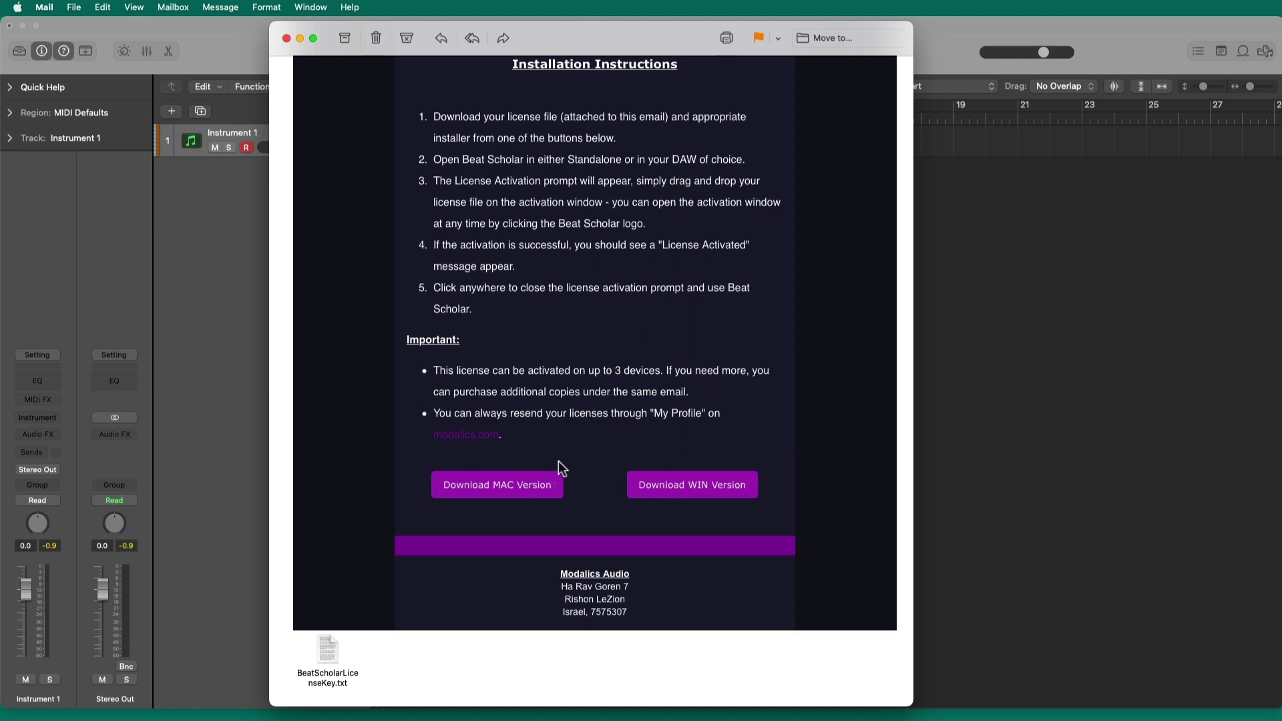
click(980, 203)
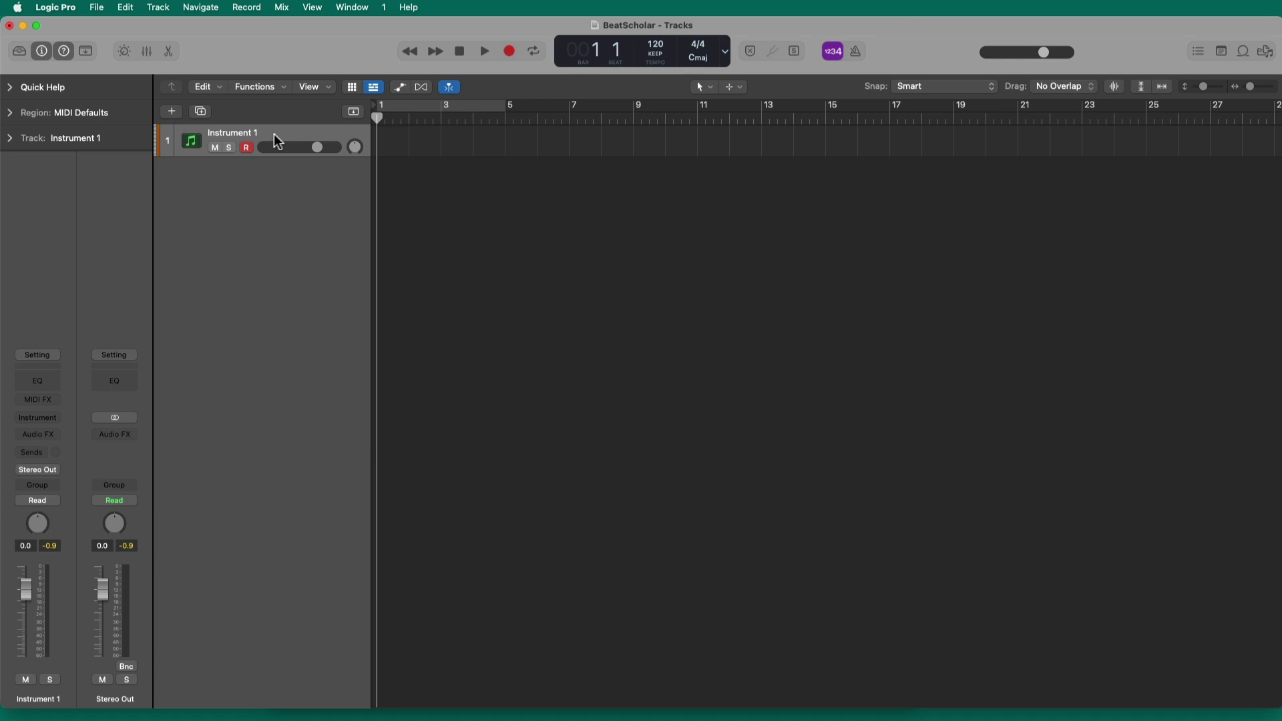
- Load Modalics Beat Scholar (Stereo) from AU Instruments into the Instrument 1 track's instrument slot
click(57, 420)
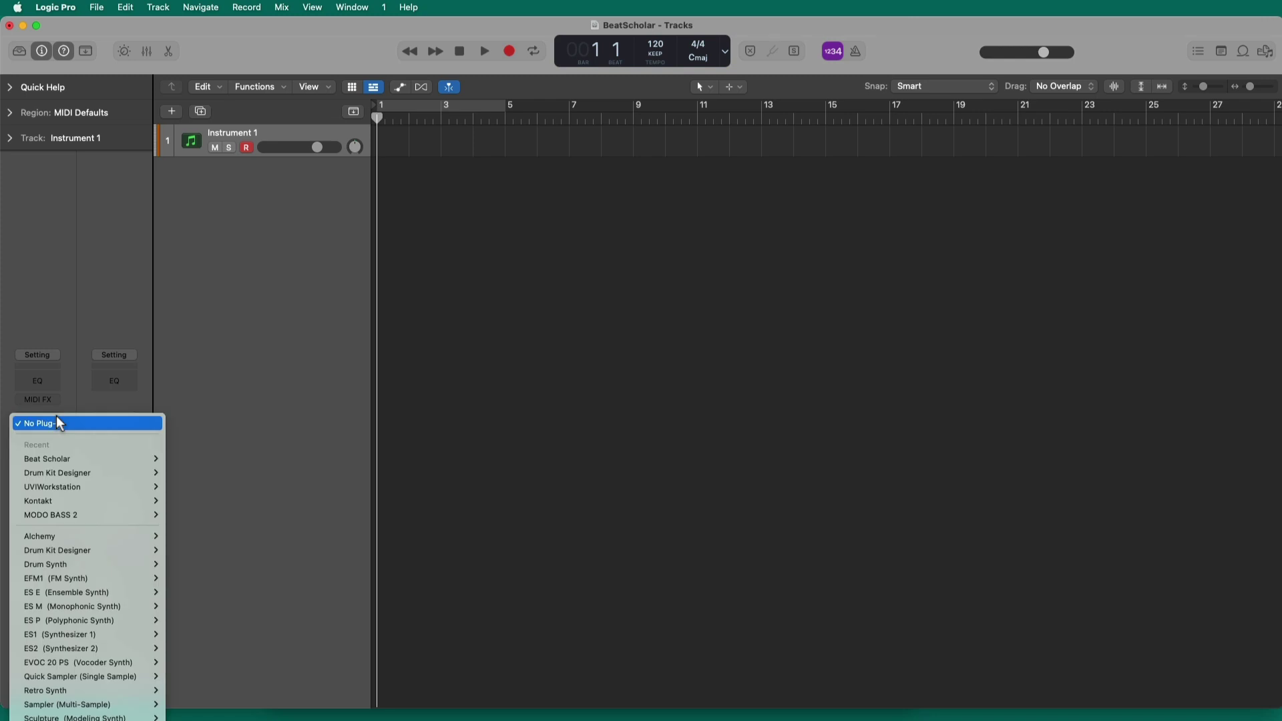
scroll(66, 601, down, 3)
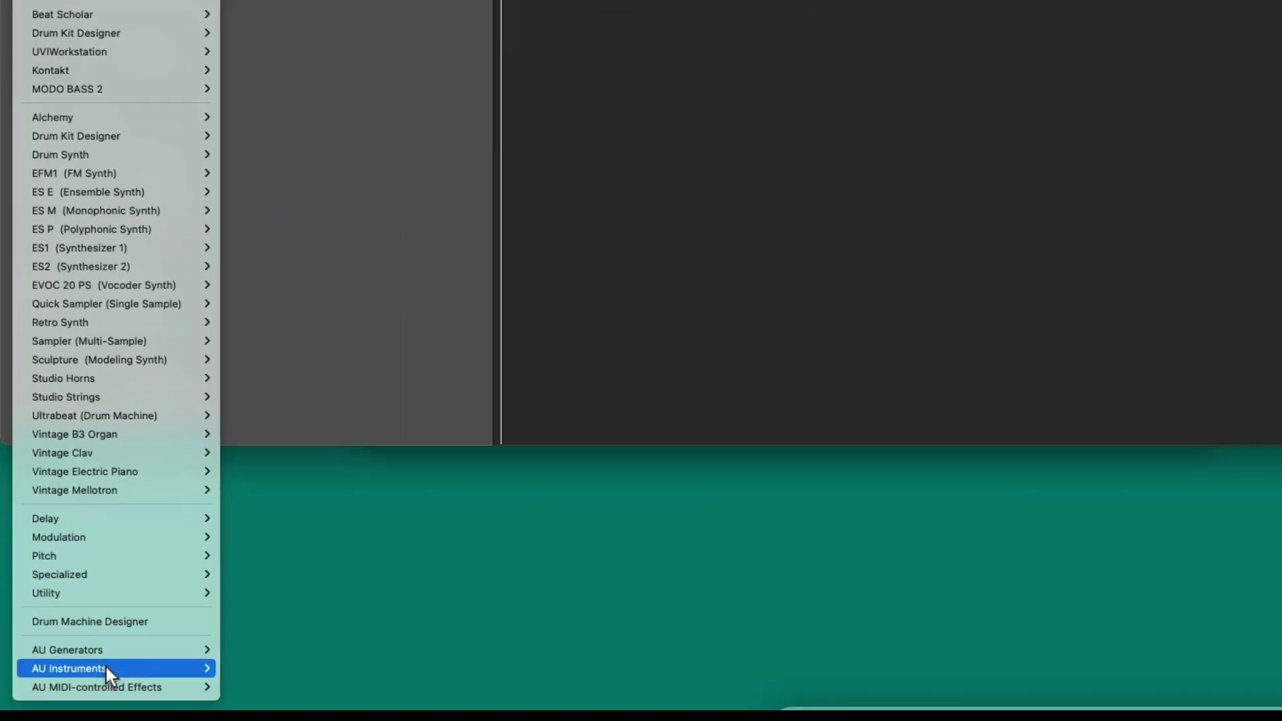
mouse_move(106, 668)
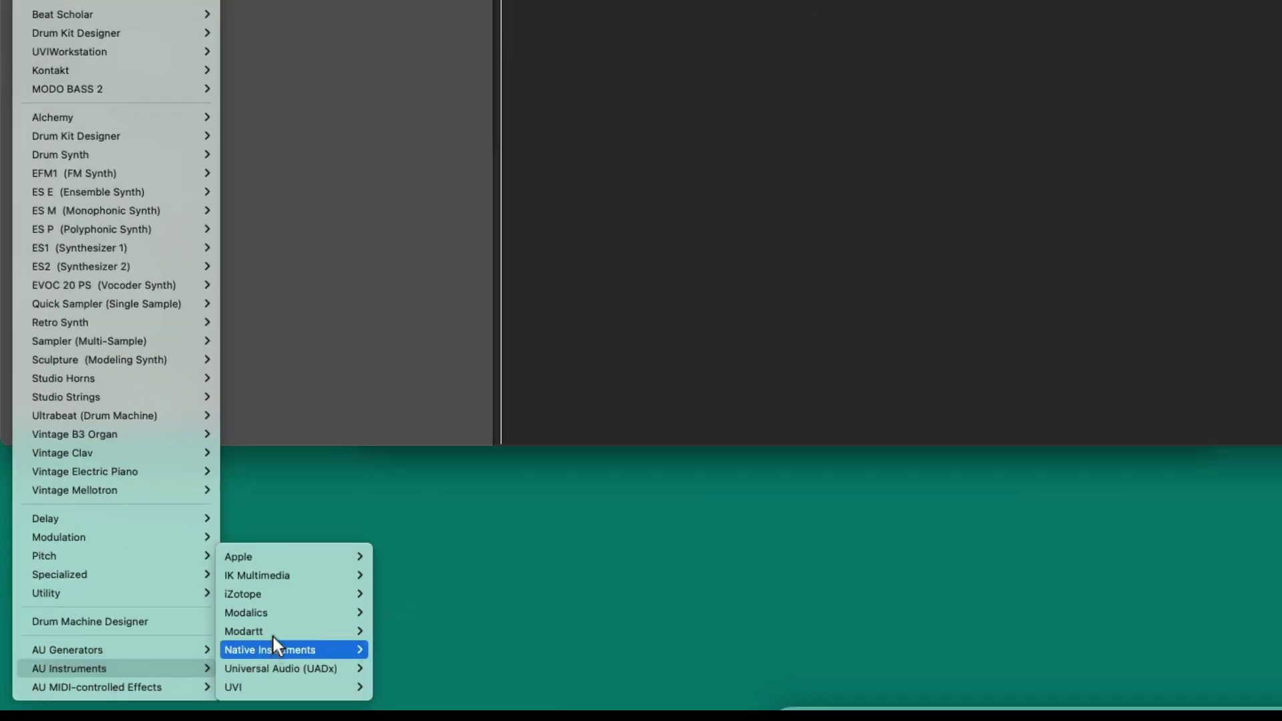
mouse_move(277, 616)
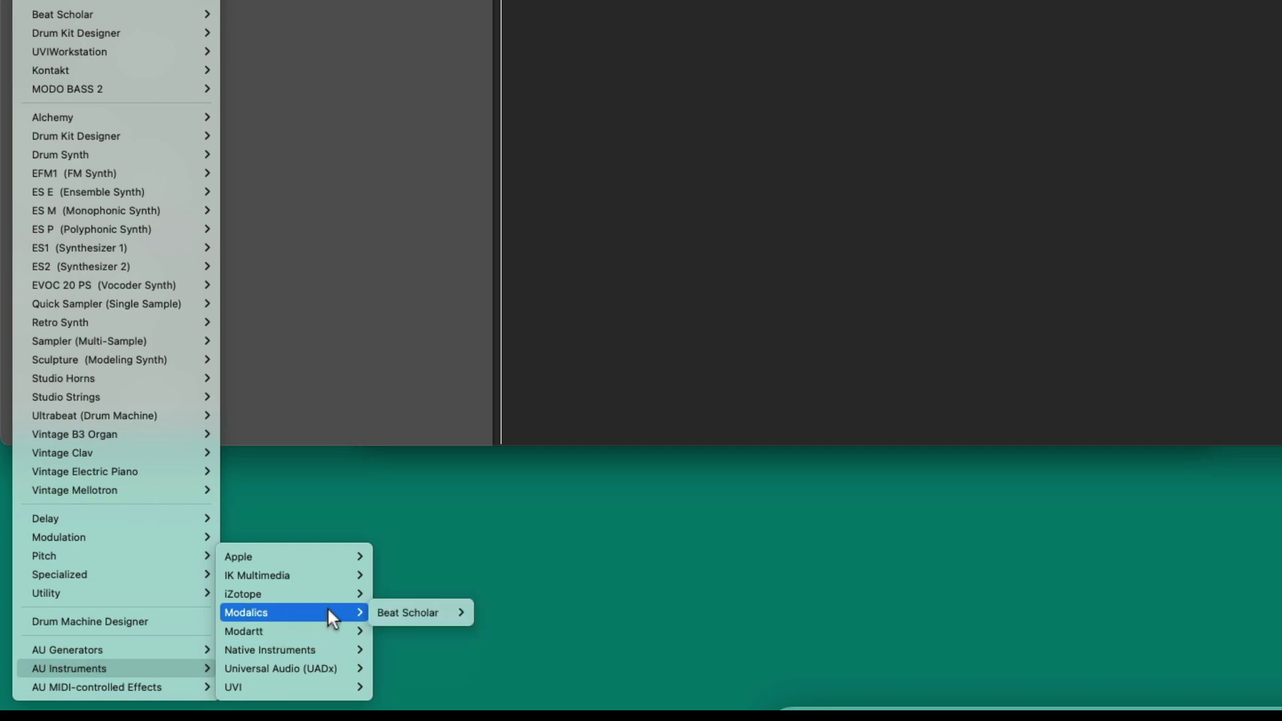
mouse_move(404, 612)
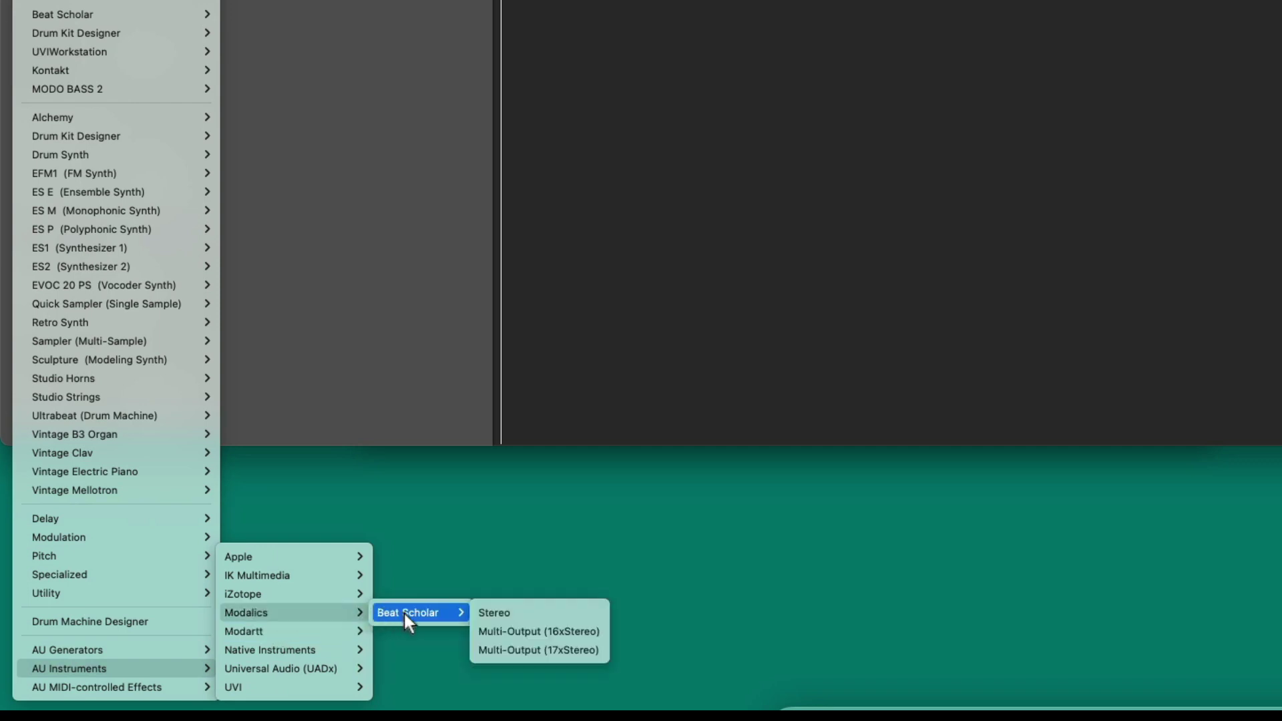
click(523, 612)
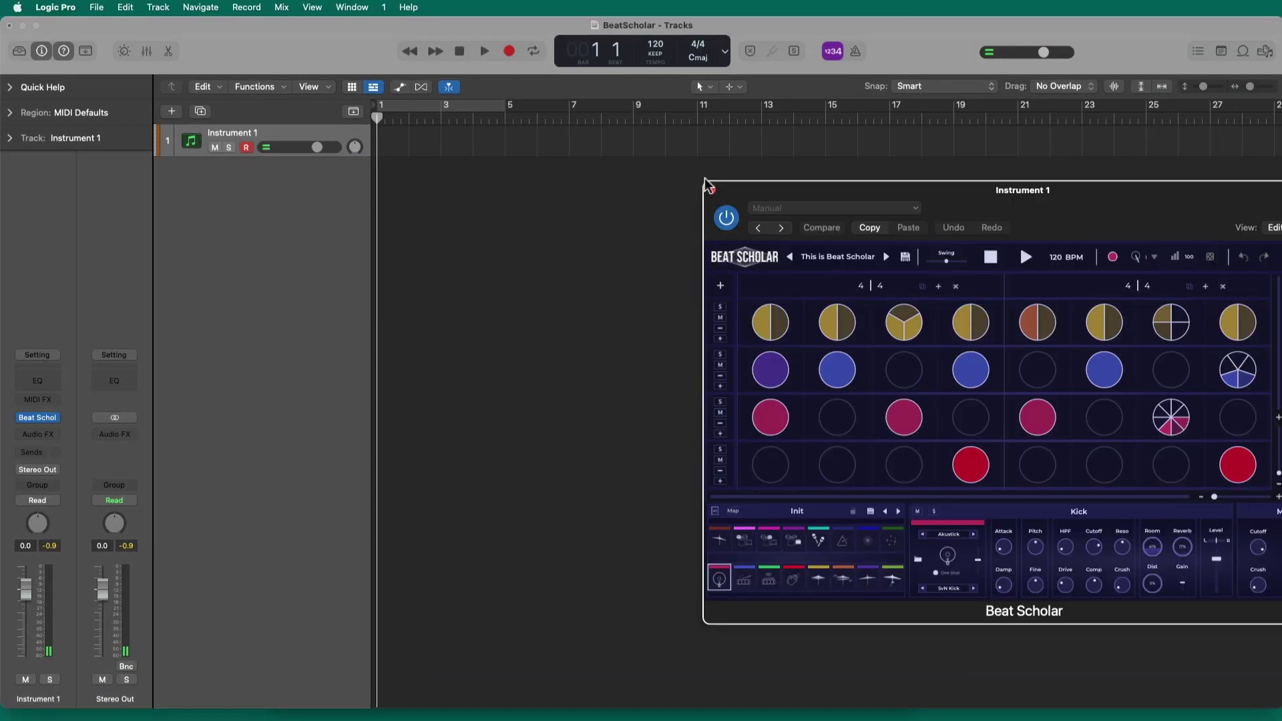
- Activate Beat Scholar with the emailed BeatScholarLicenseKey.txt, confirming the panel shows License Active 1/3
drag(706, 186, 400, 198)
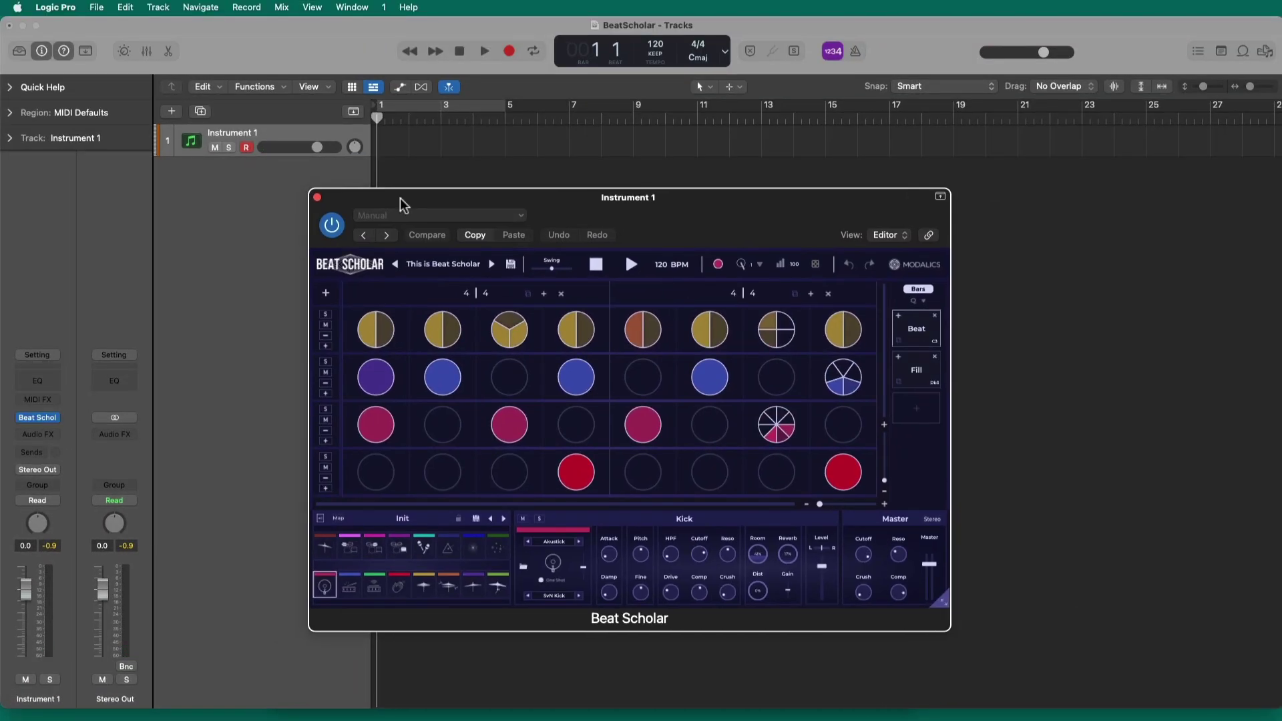
click(358, 270)
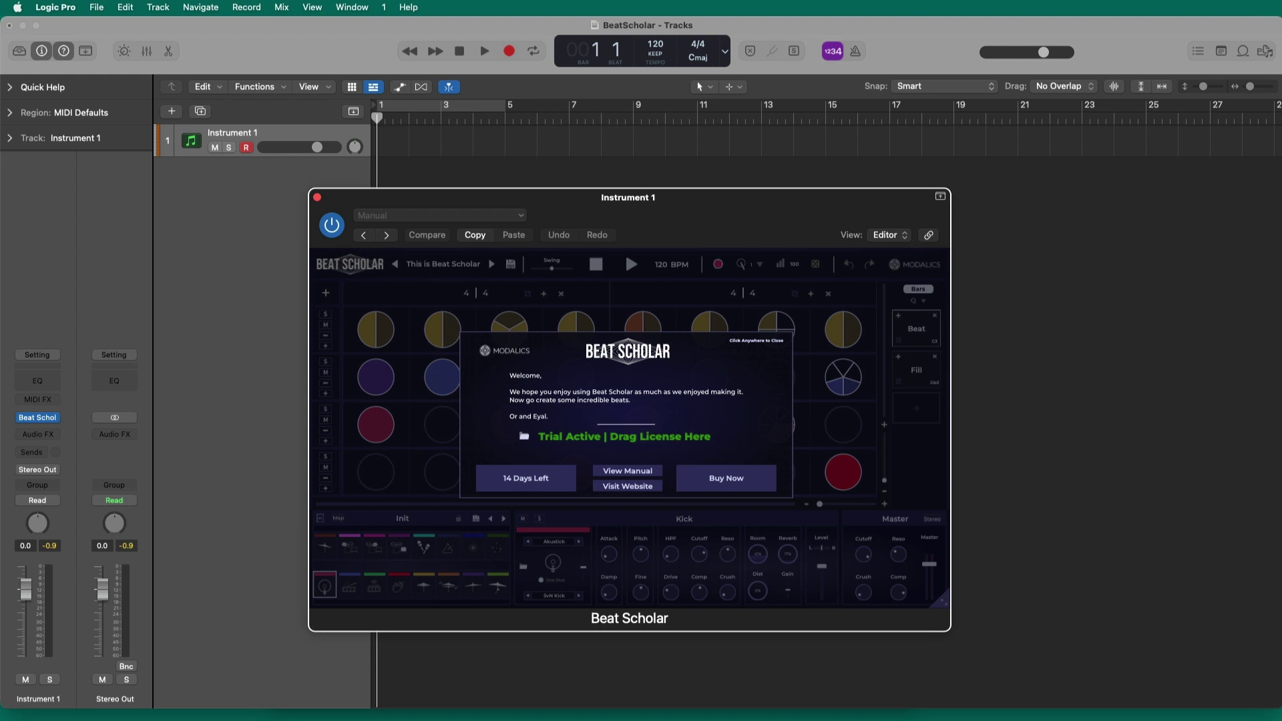
key(super+Tab)
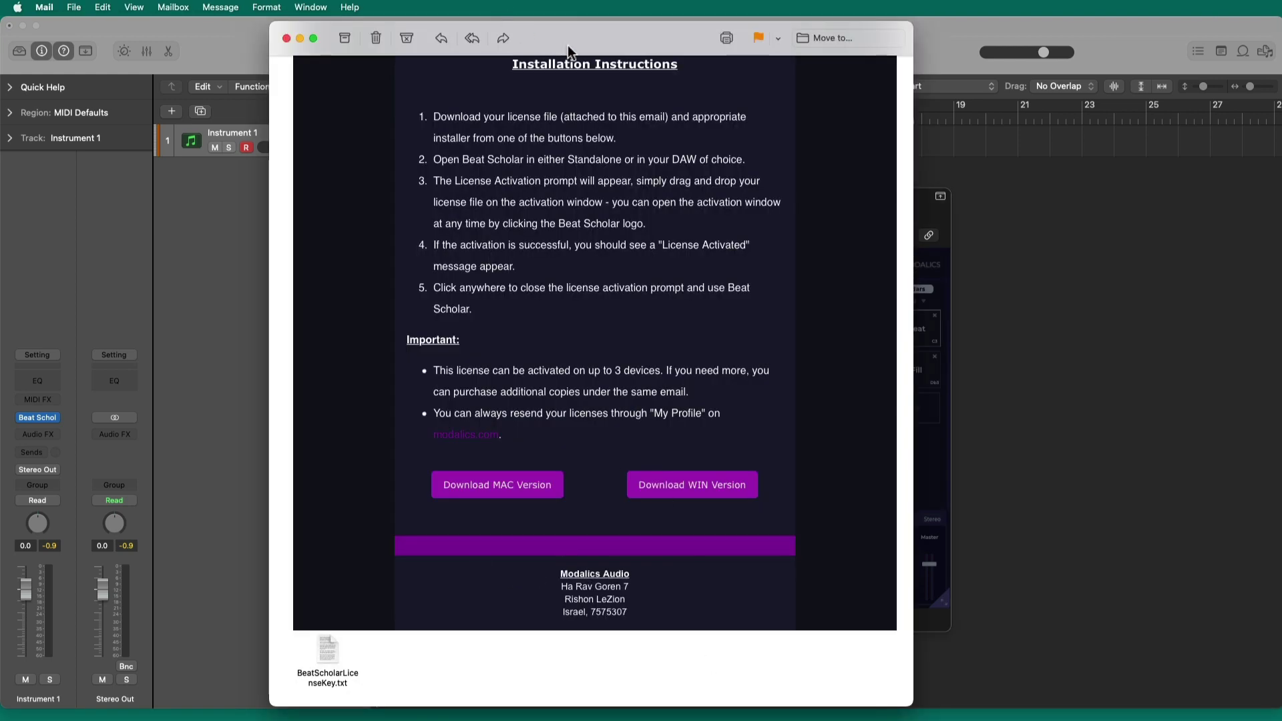
drag(567, 45, 1011, 41)
click(772, 649)
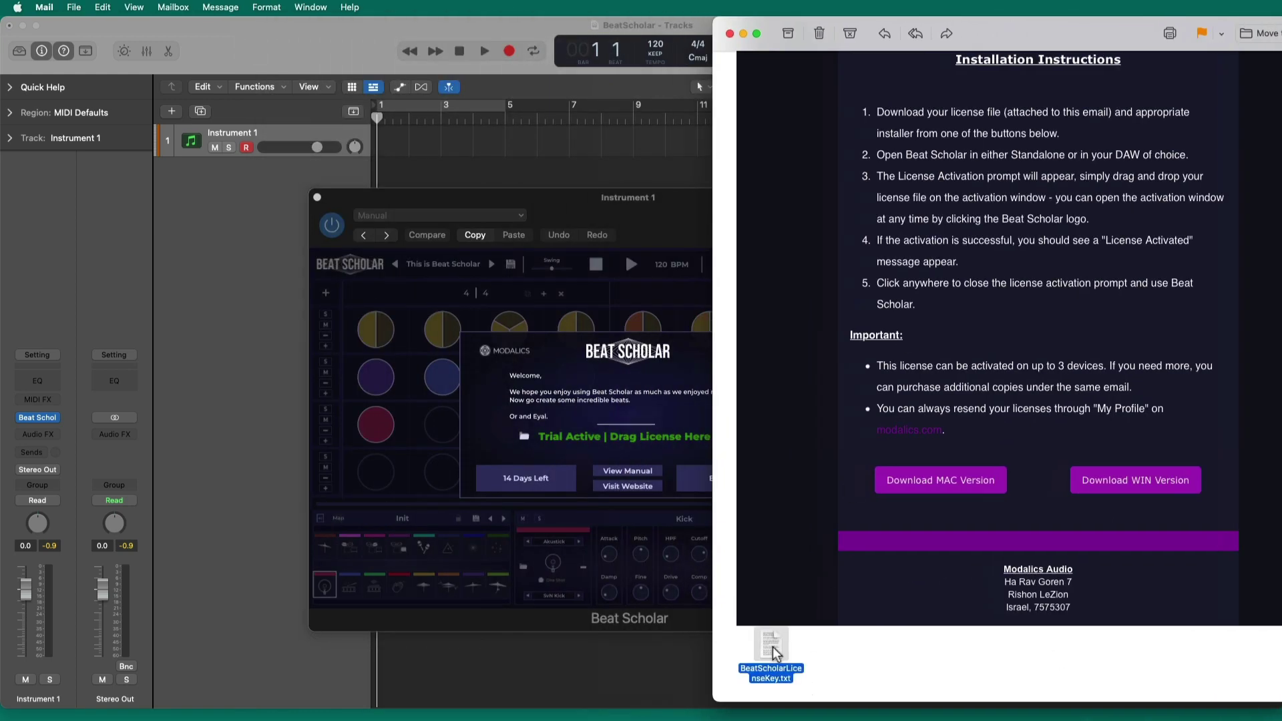
drag(772, 651, 601, 434)
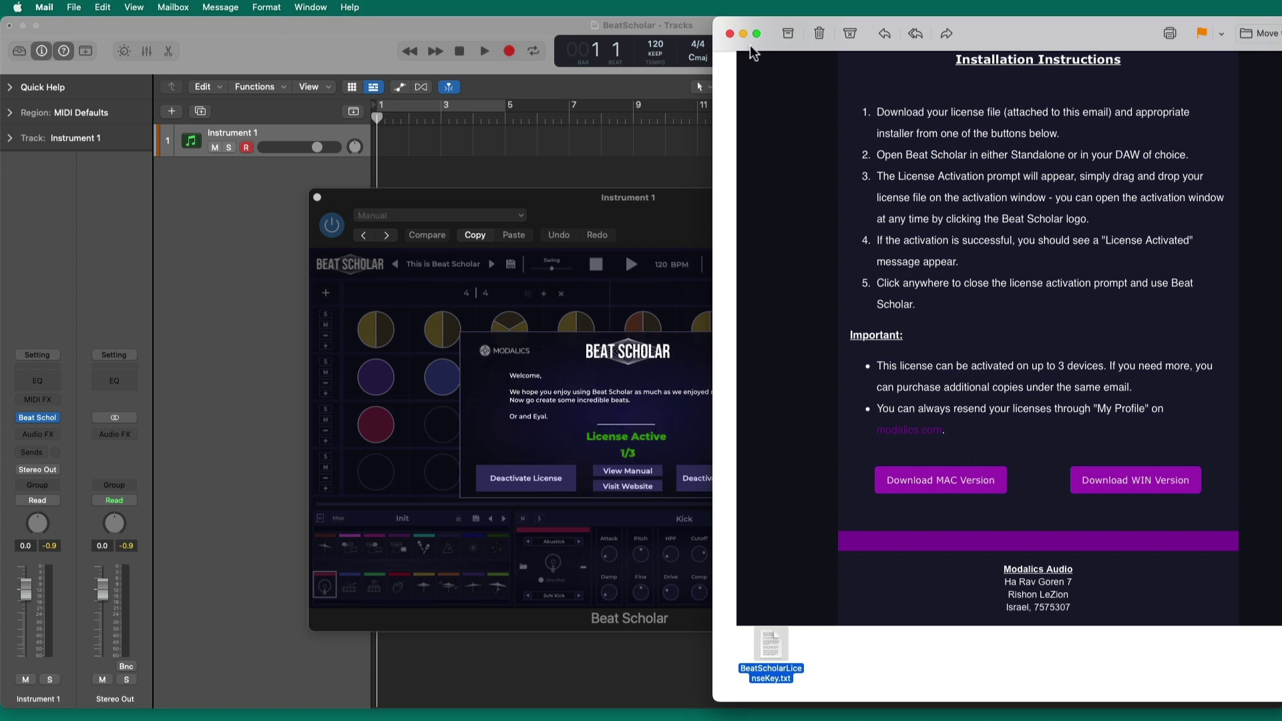
click(730, 34)
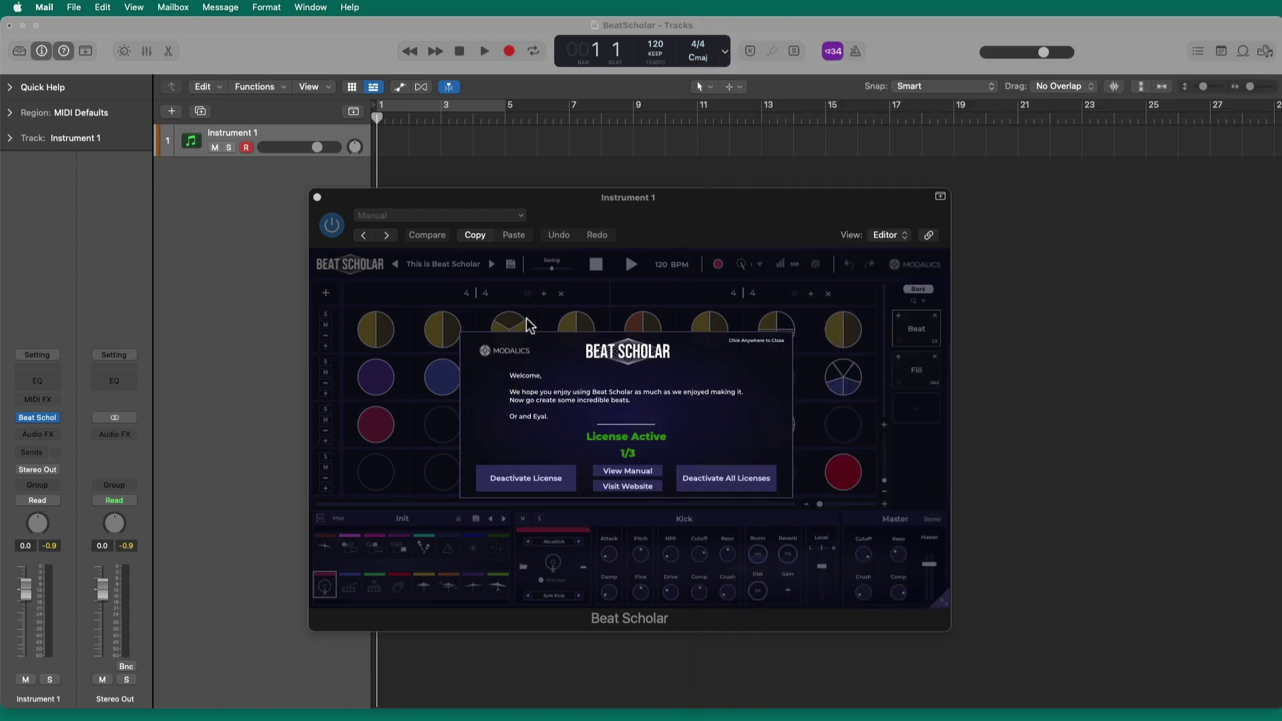
click(617, 301)
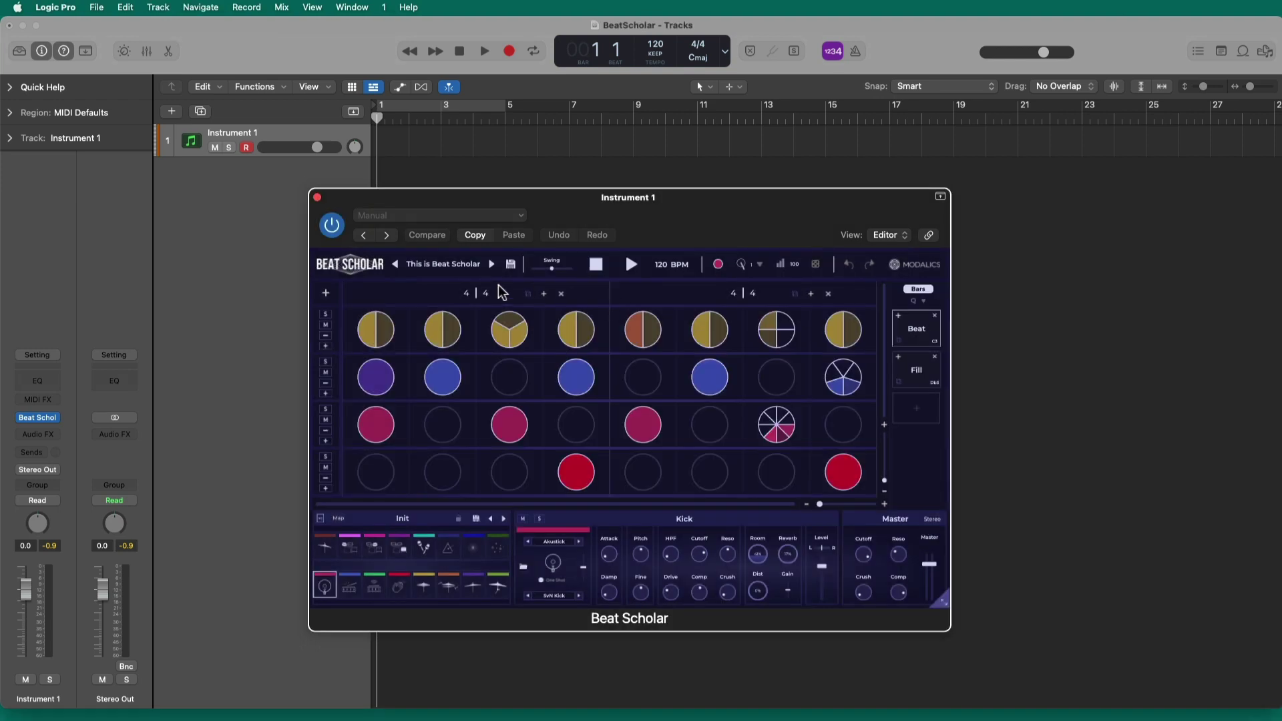
click(347, 269)
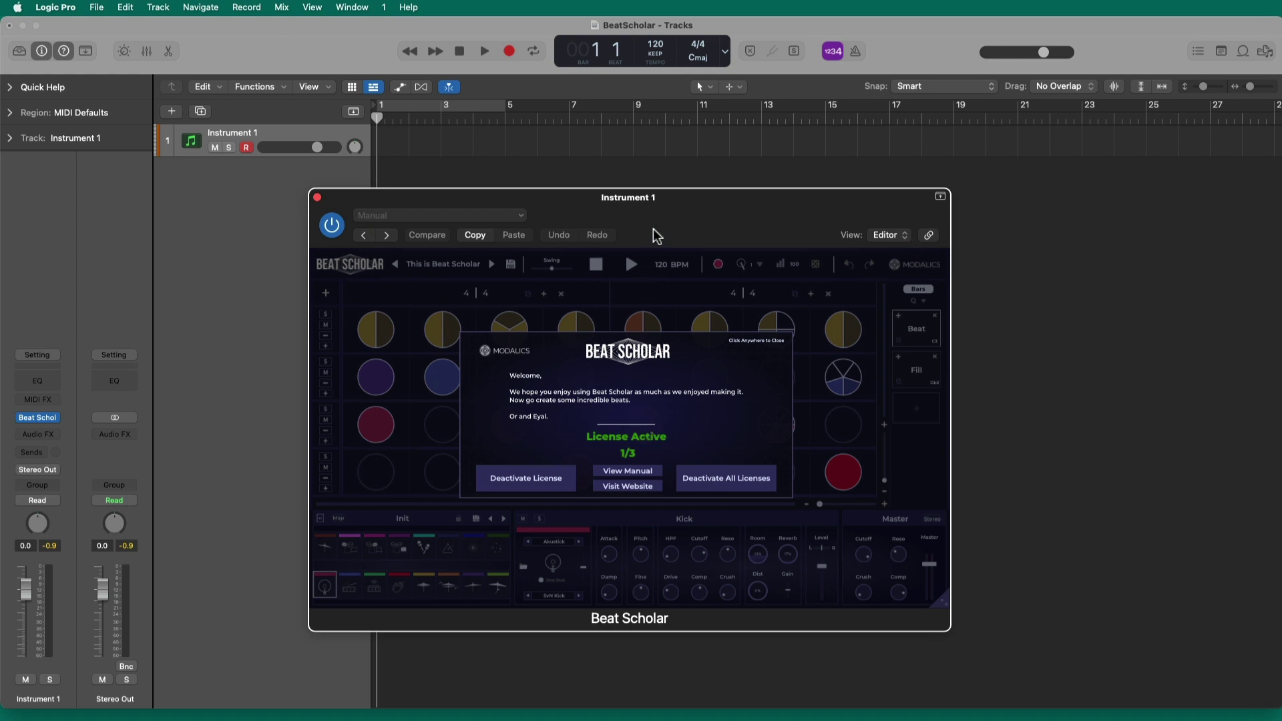
- Close the license panel, play the pattern through the project, then stop and rewind
click(659, 304)
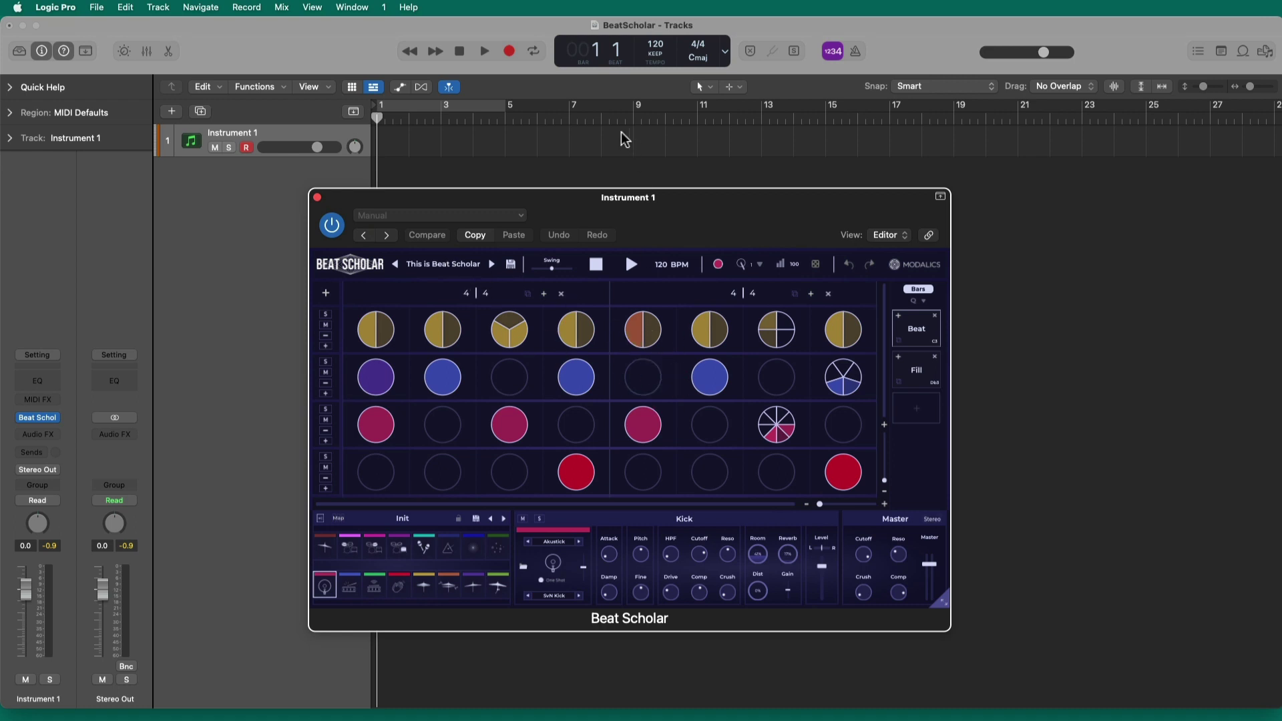
click(485, 51)
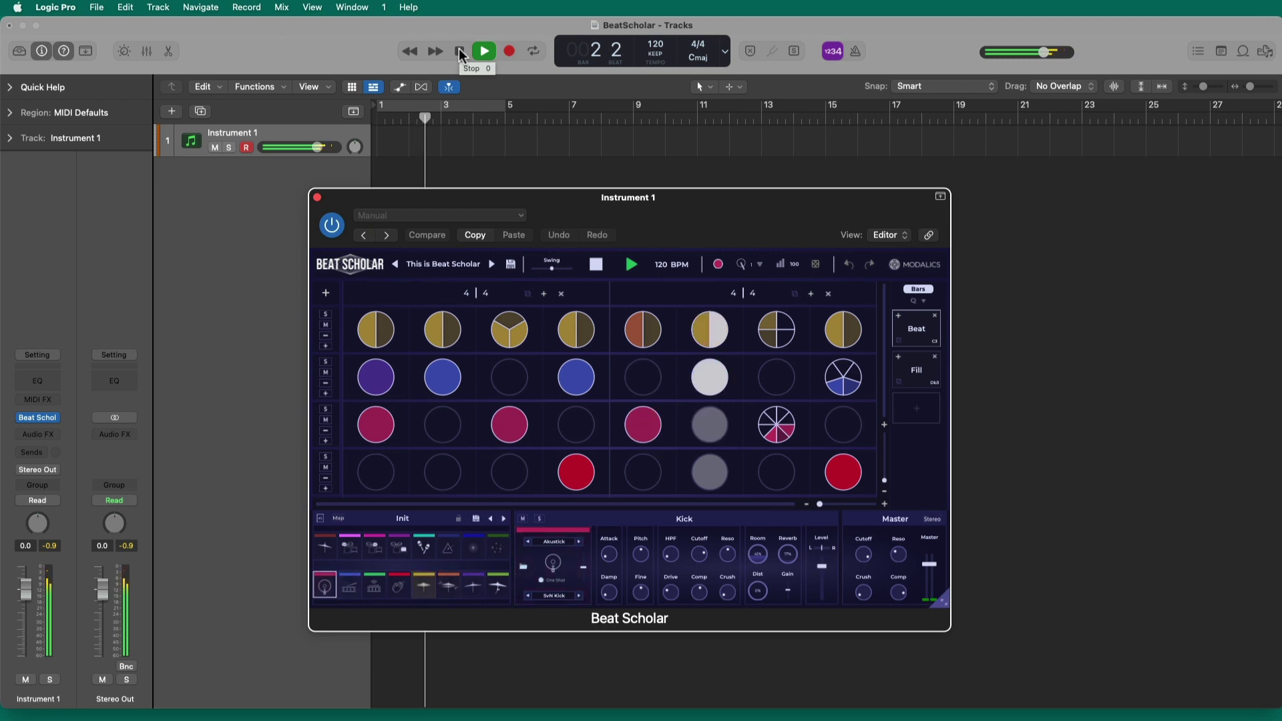
click(460, 52)
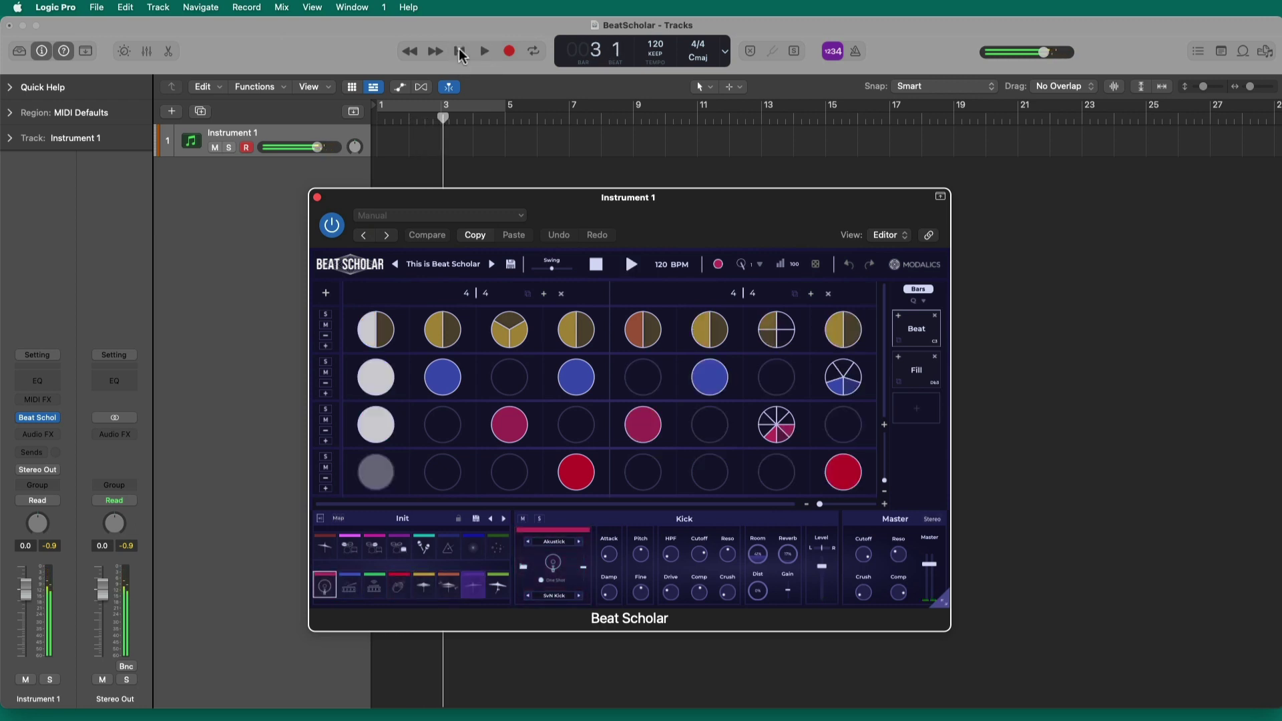
click(459, 51)
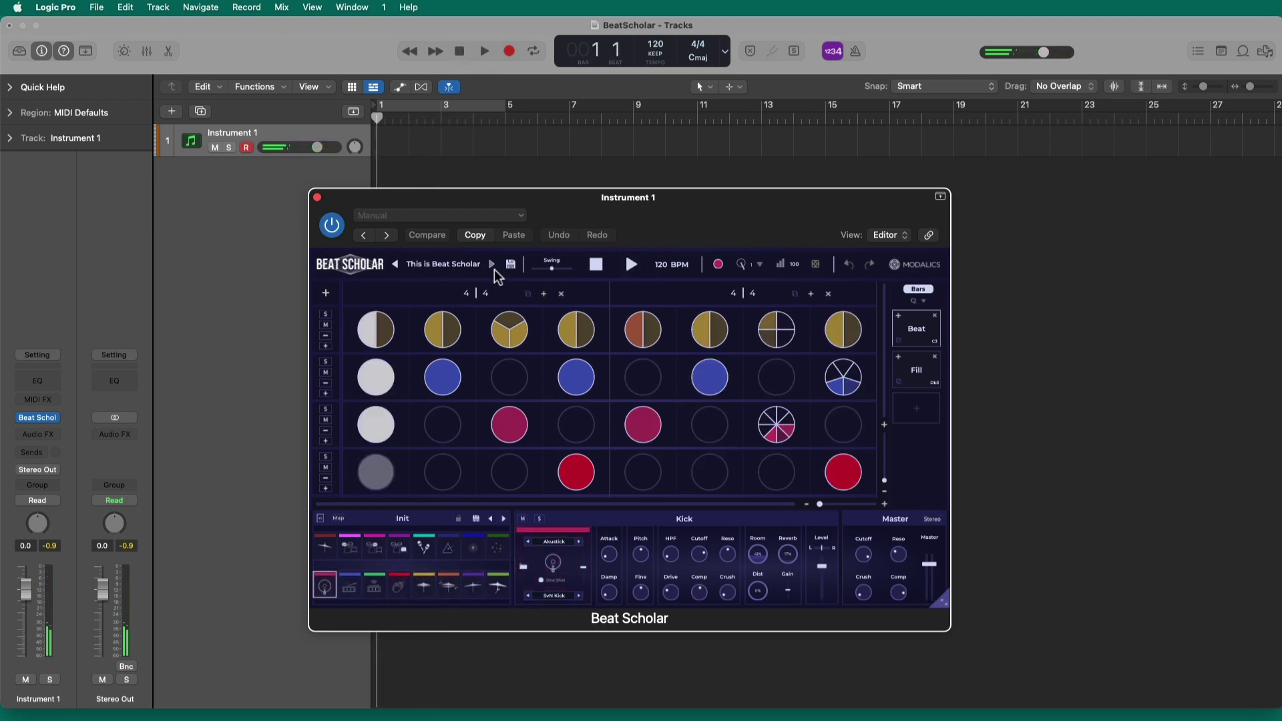
- Solo the second drum row and play and stop the pattern with the space bar
drag(509, 425, 644, 490)
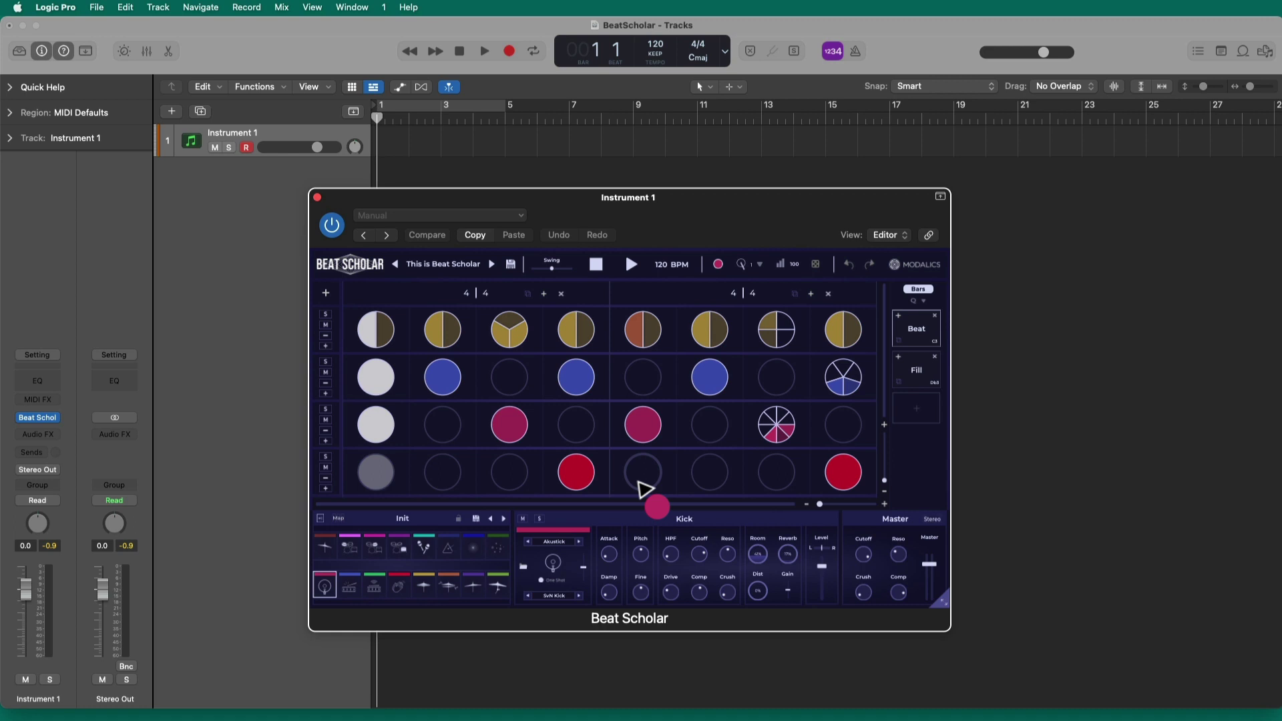
drag(644, 489, 328, 320)
key(space)
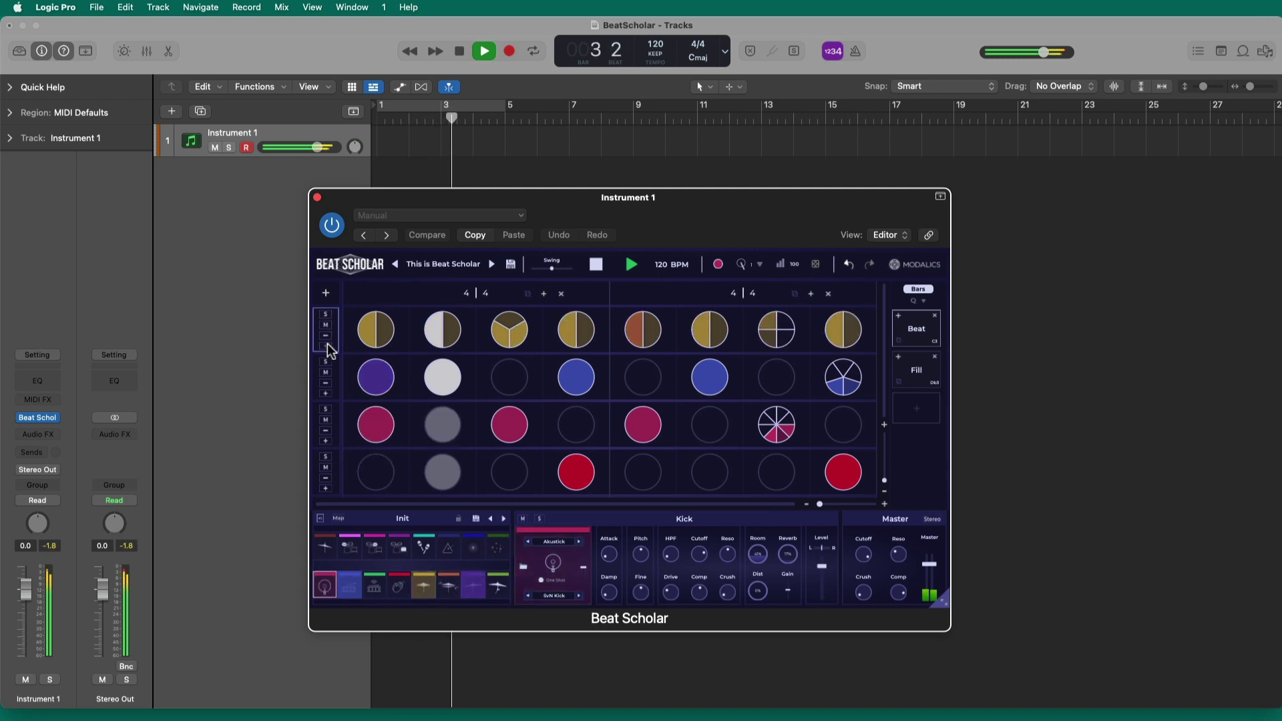
key(space)
key(space)
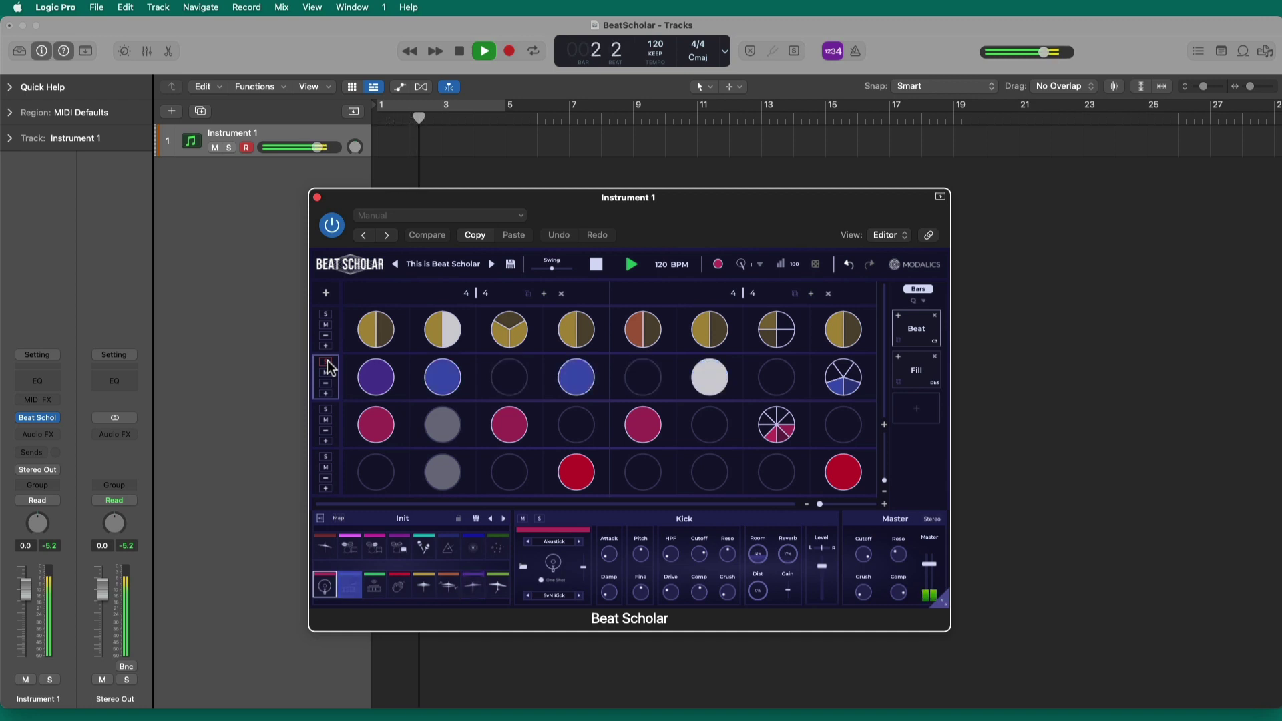
key(space)
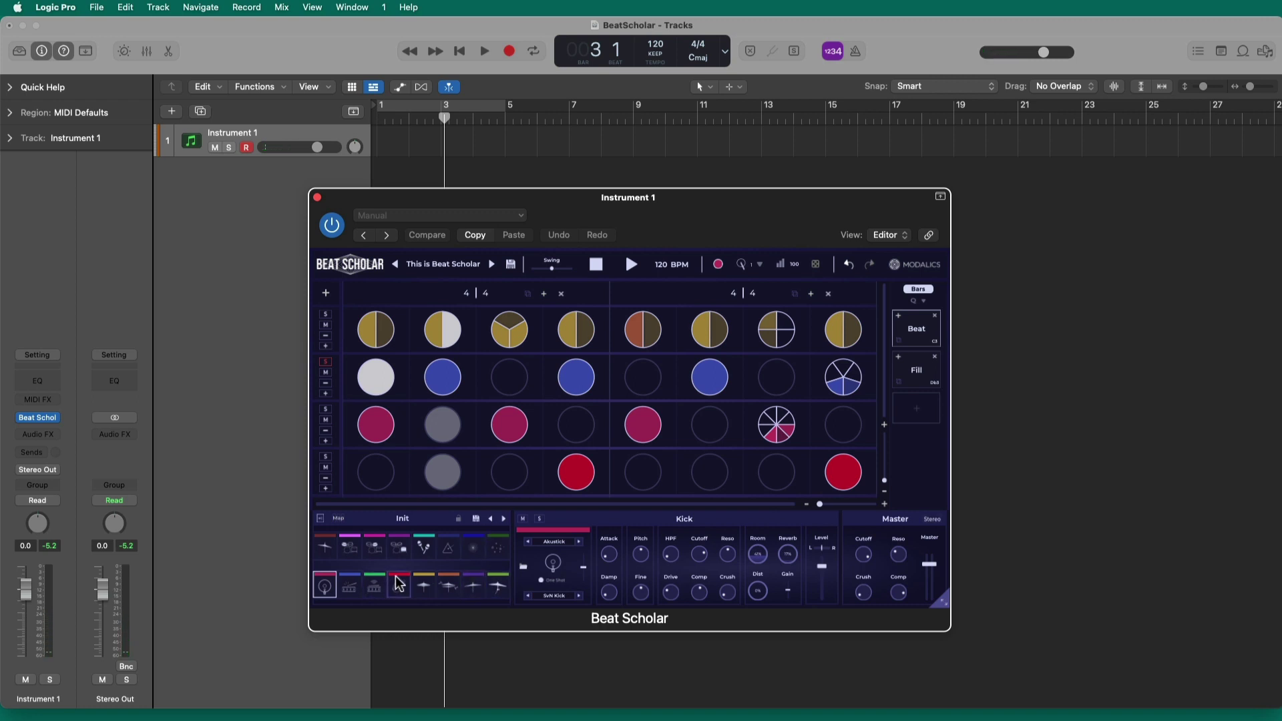
- Place Clap hits on the second and sixth pads of row 2, auditioning the pattern
drag(399, 583, 489, 409)
key(space)
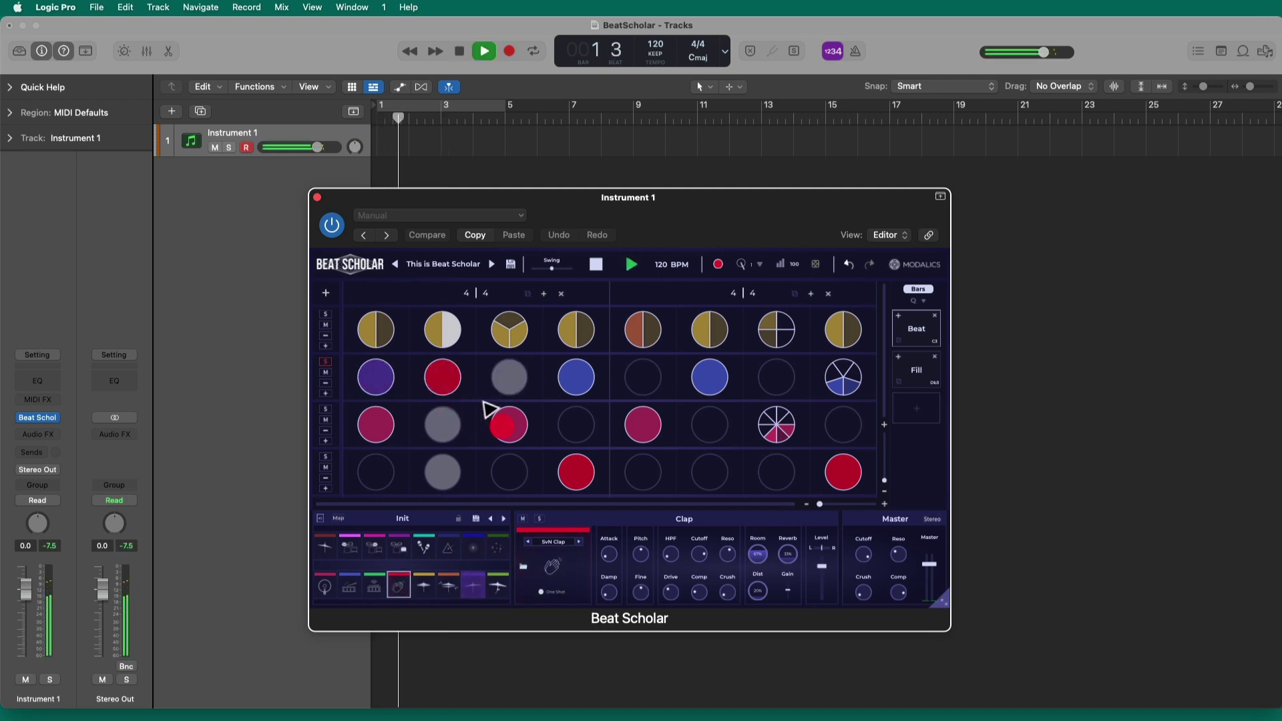
key(space)
drag(331, 366, 554, 400)
key(space)
key(space)
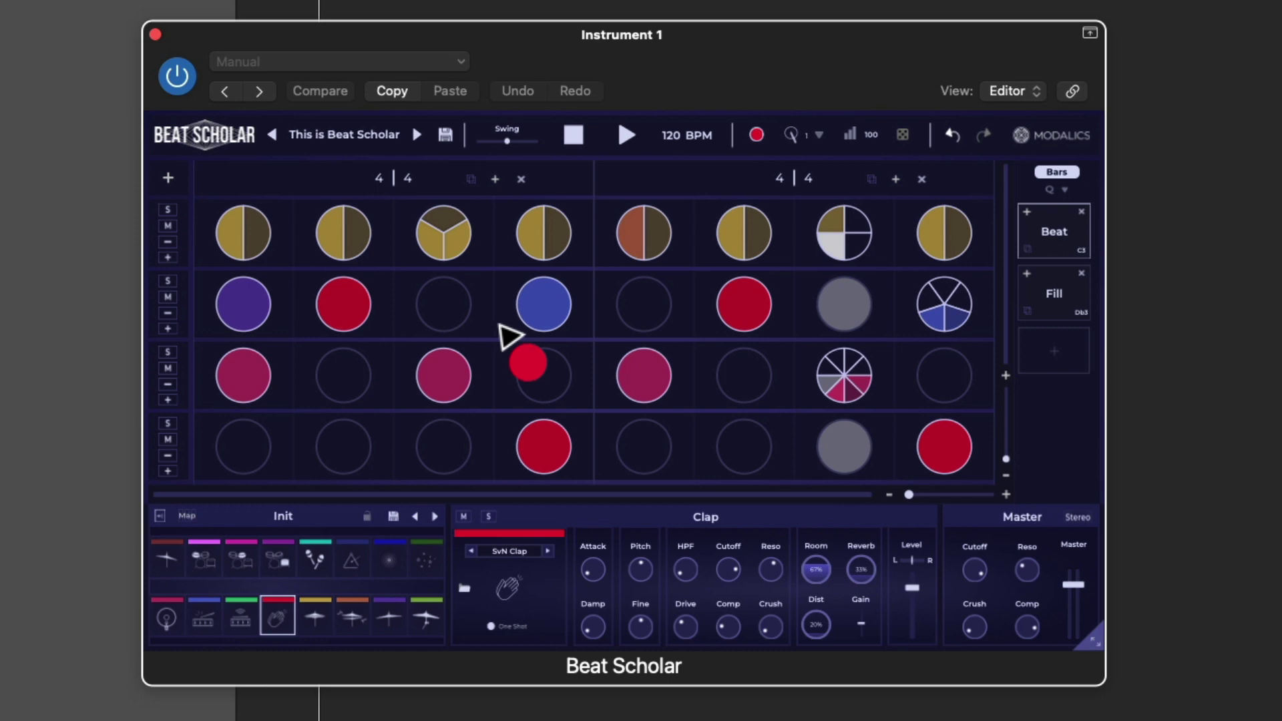
drag(503, 327, 652, 319)
right_click(652, 319)
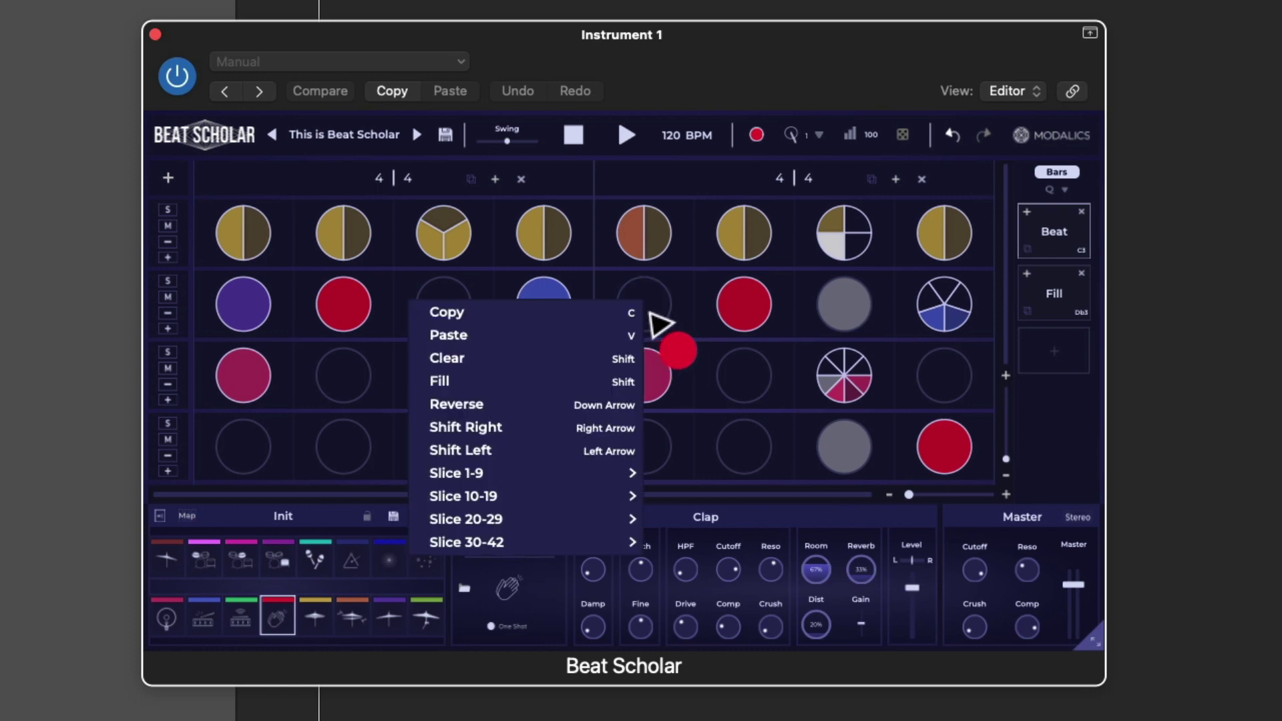
mouse_move(608, 475)
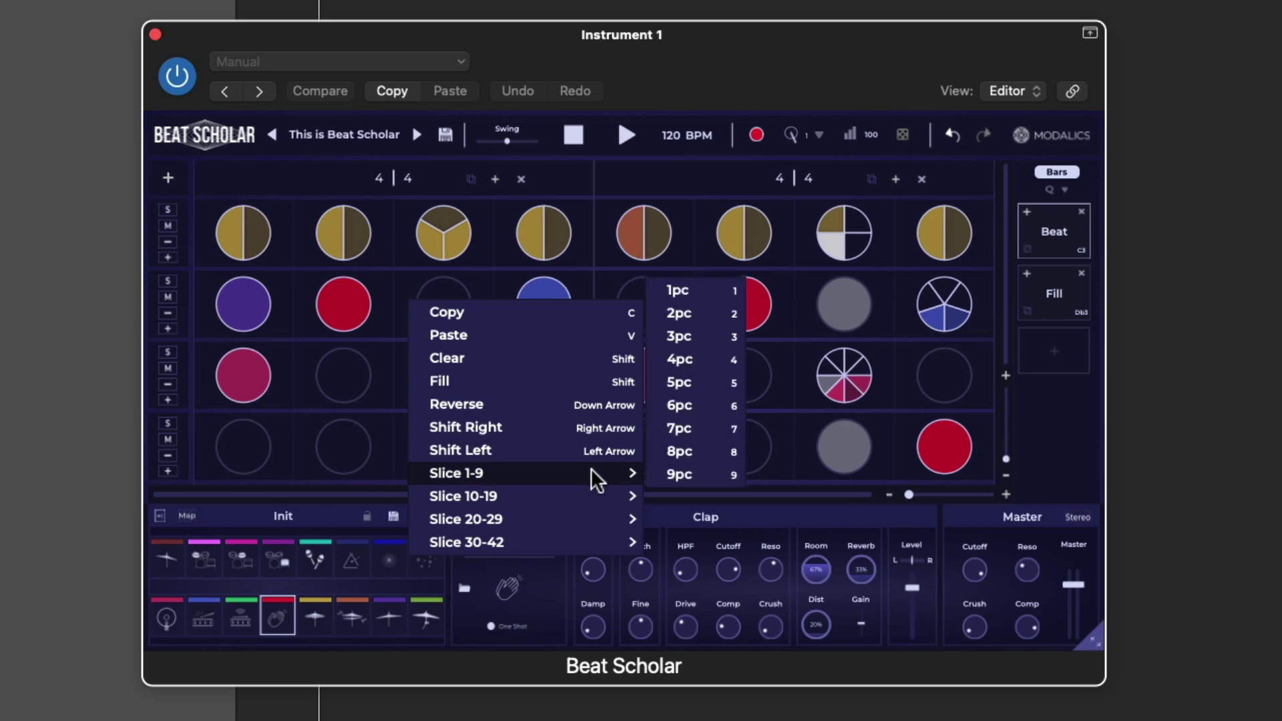
click(704, 374)
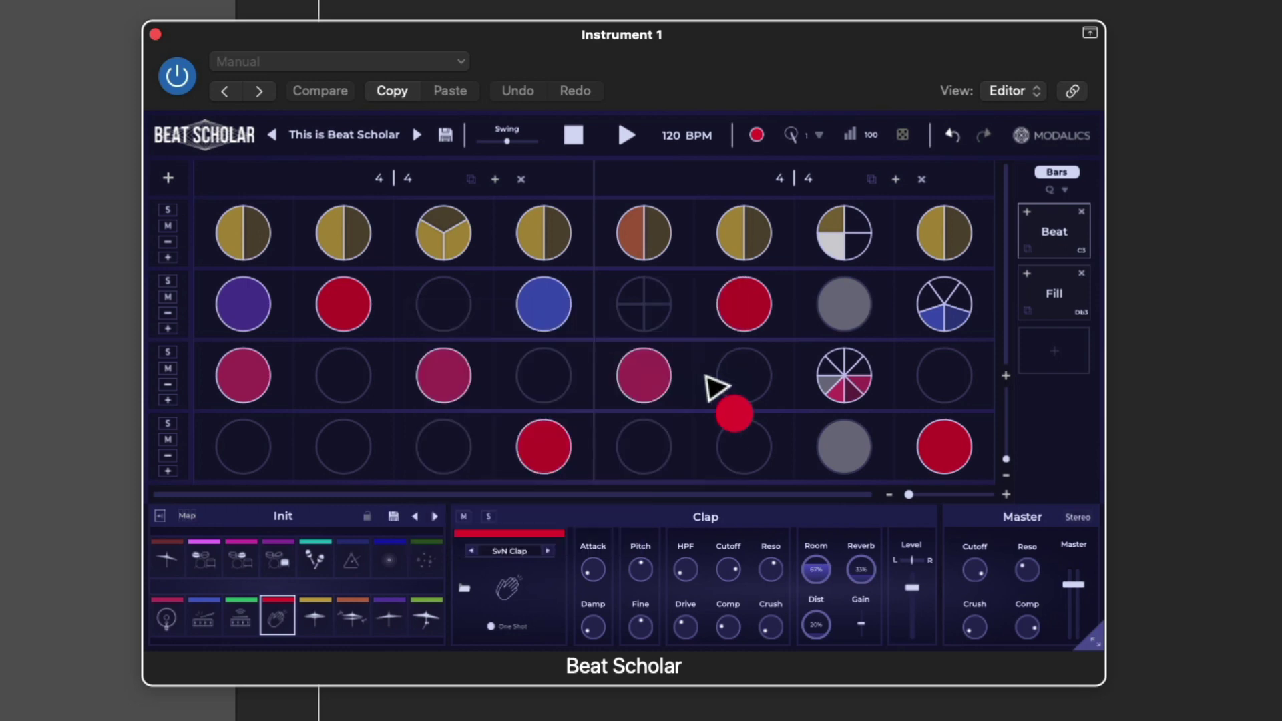
click(664, 328)
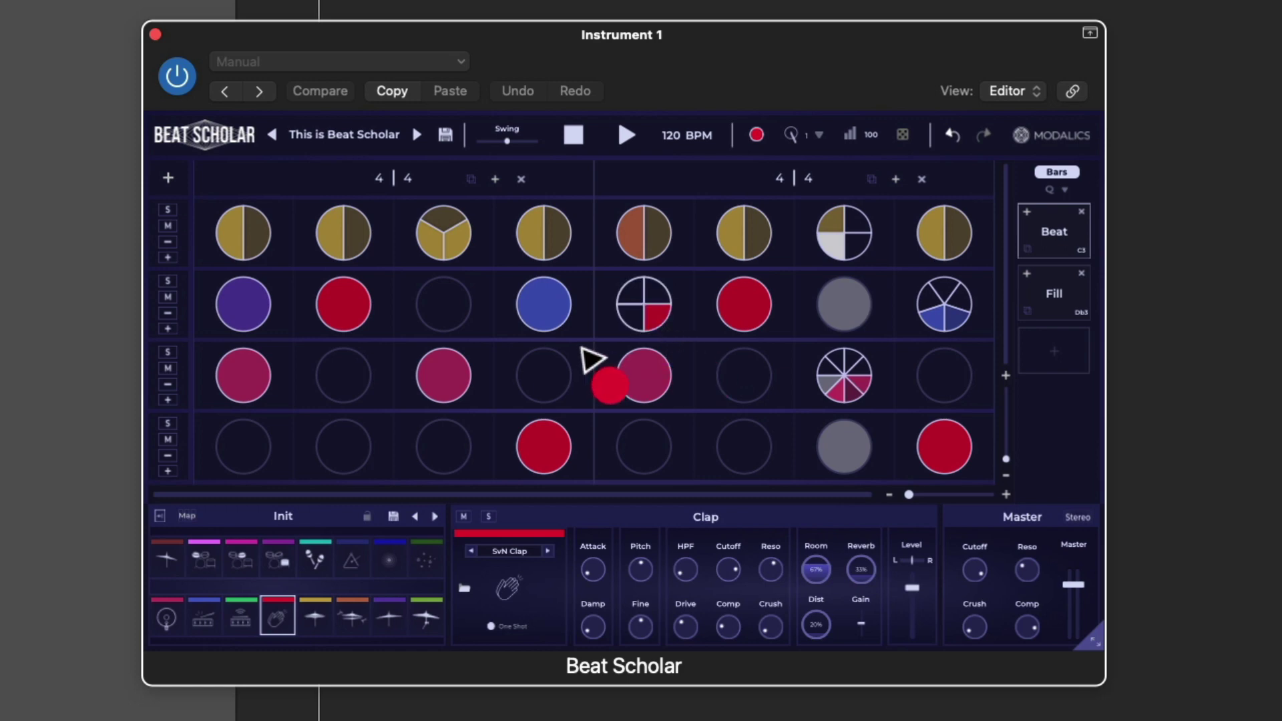
key(space)
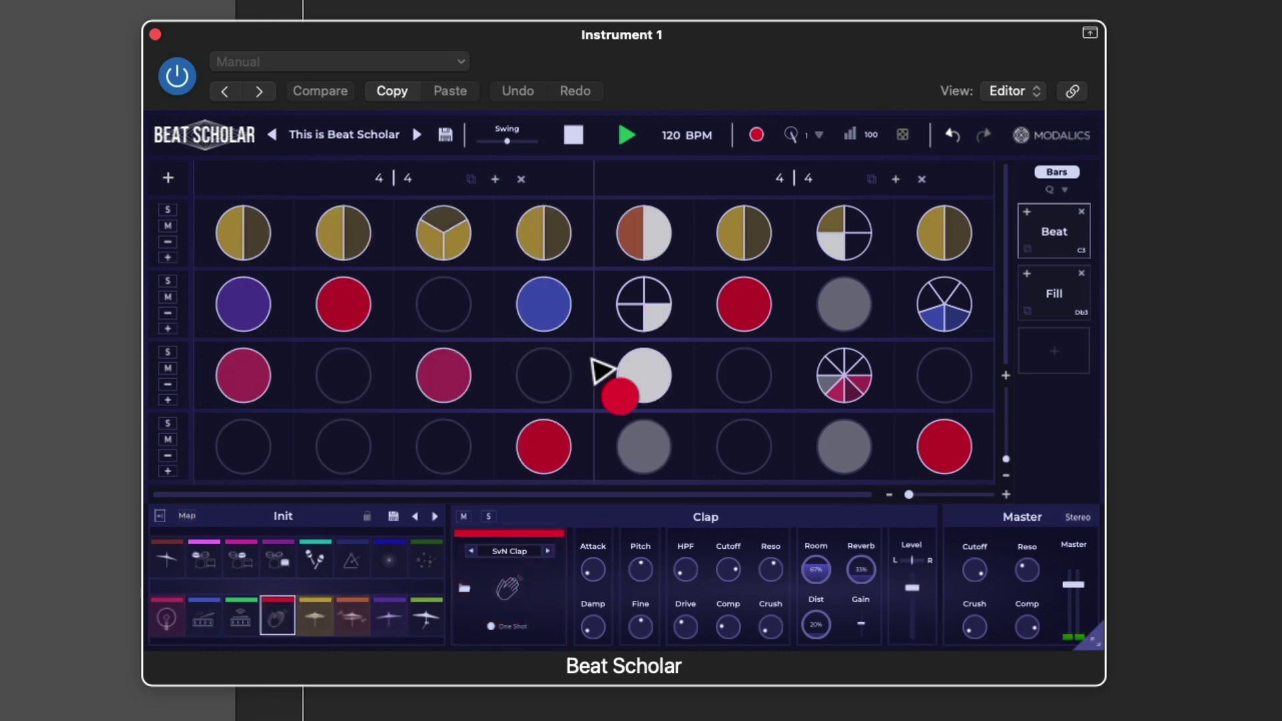
key(space)
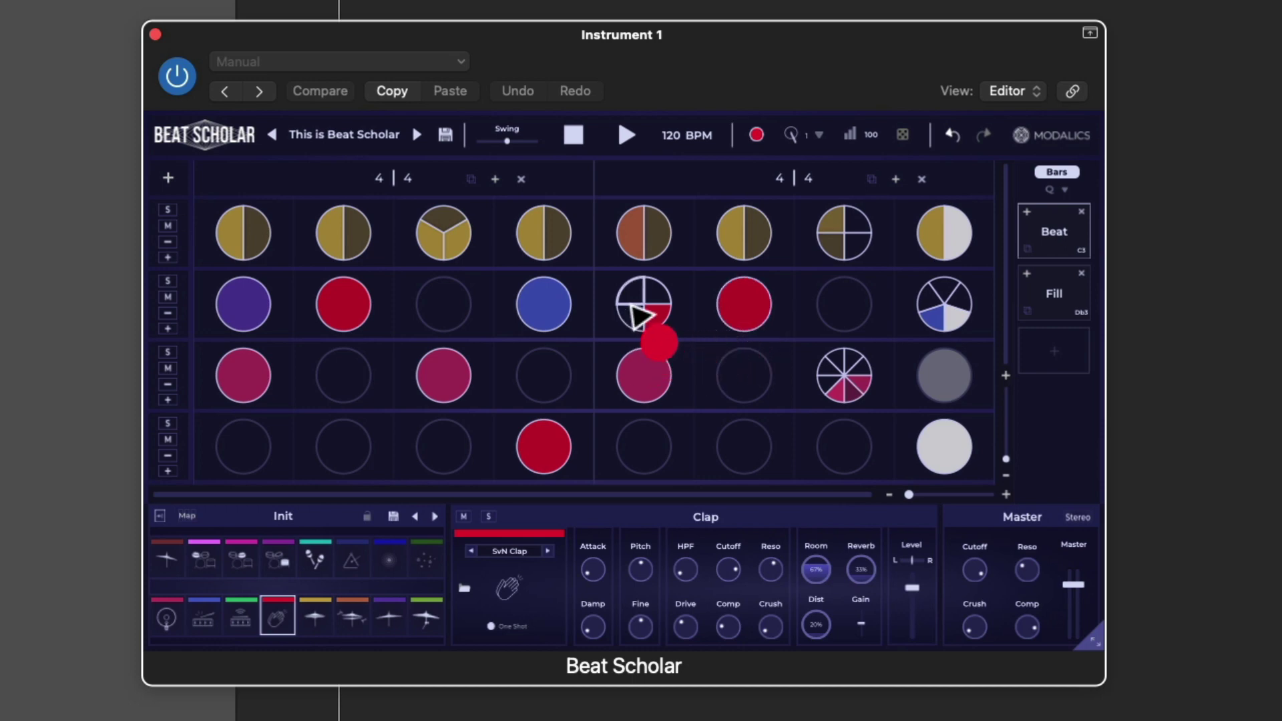
- Select the Finger Snap sound, add snaps at row 2 column 5 and row 3 column 7, and audition
click(390, 562)
click(632, 290)
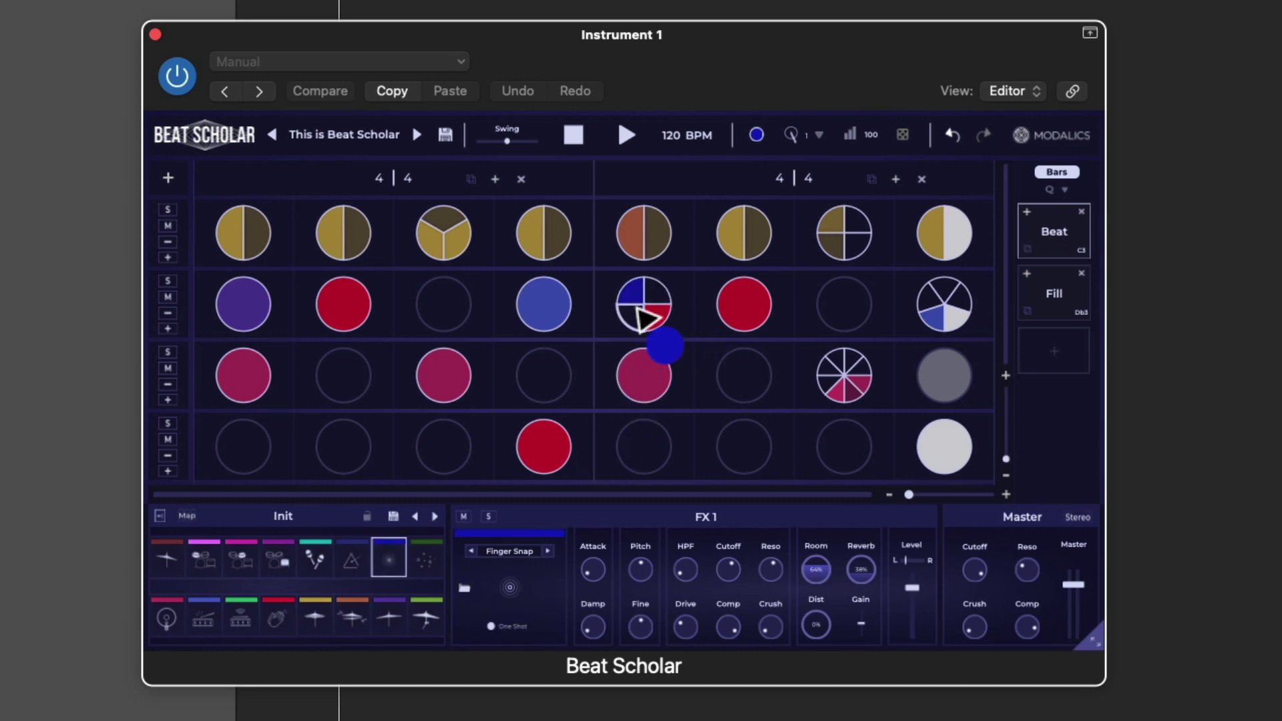
key(space)
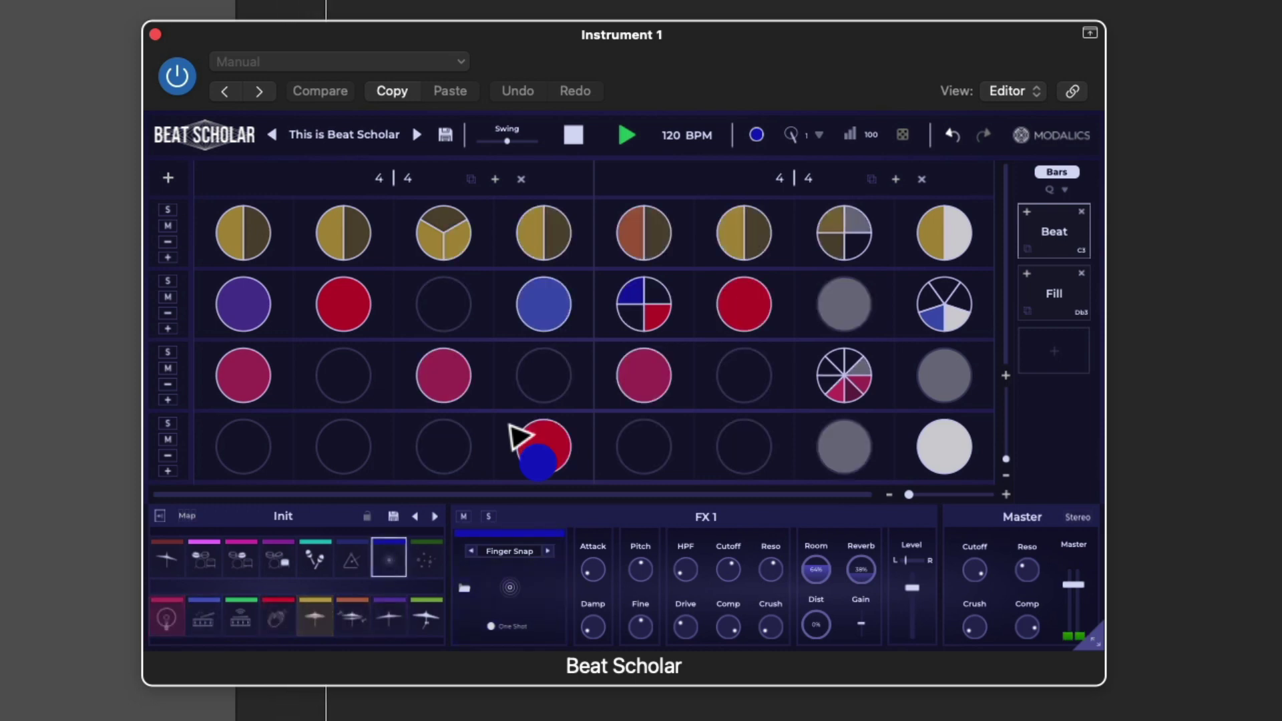
key(space)
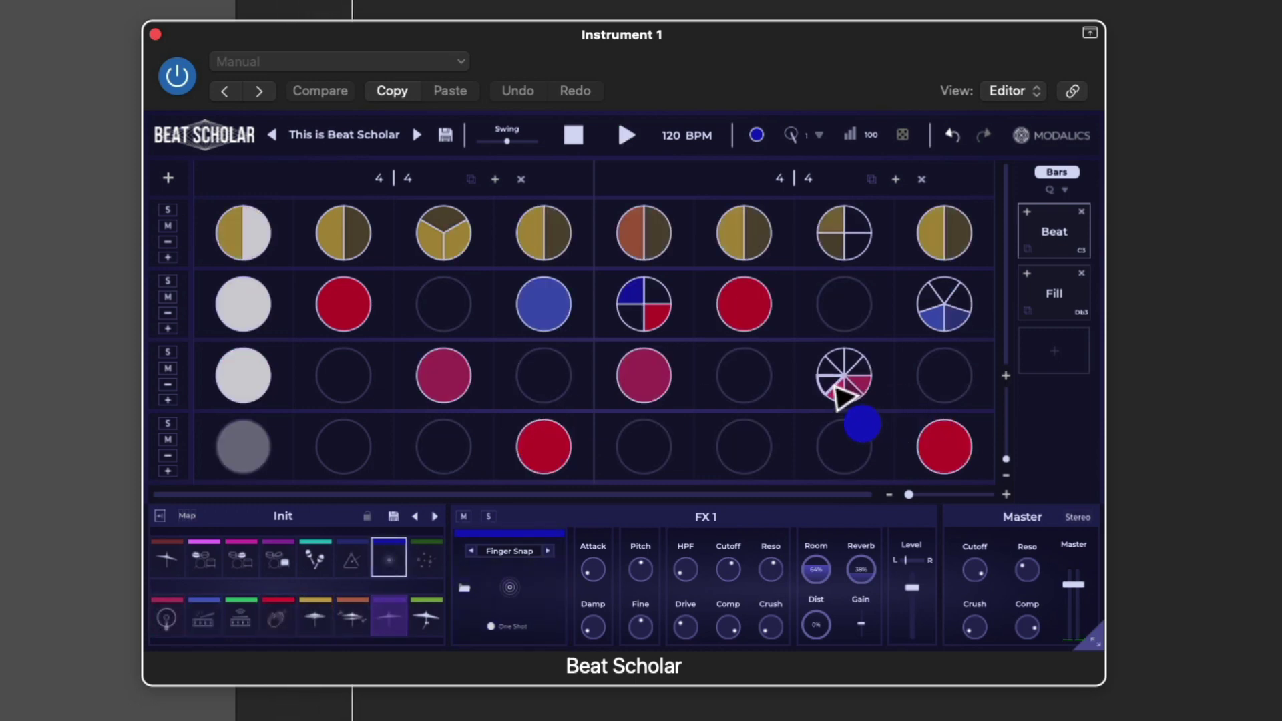
click(842, 375)
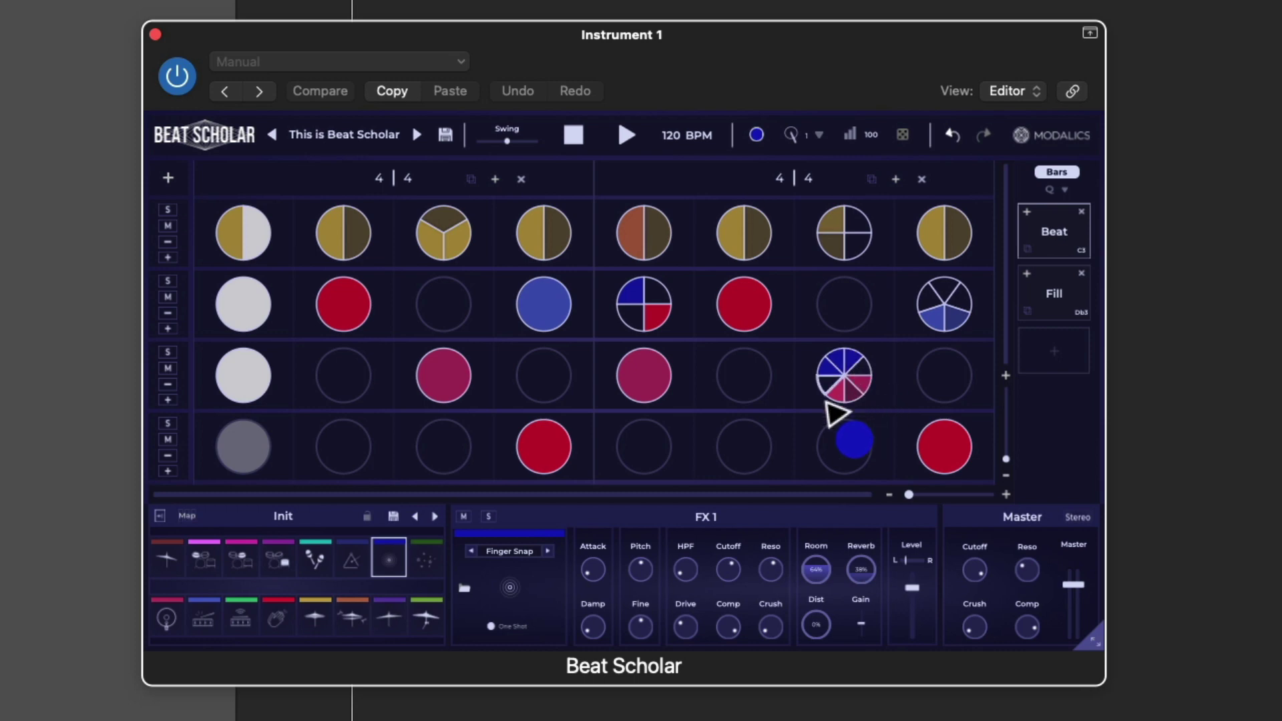
key(space)
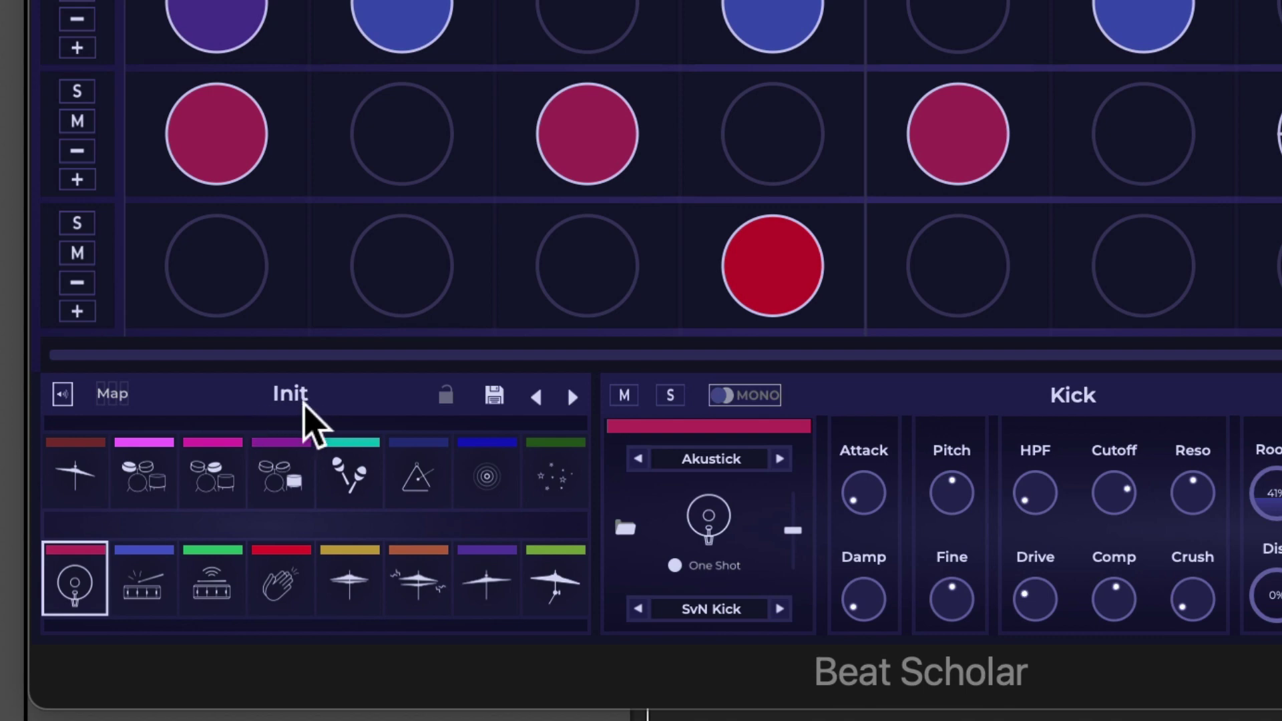
- Switch the kit to Electro Funk > Dorons Motor Oil and play the pattern with it
click(298, 403)
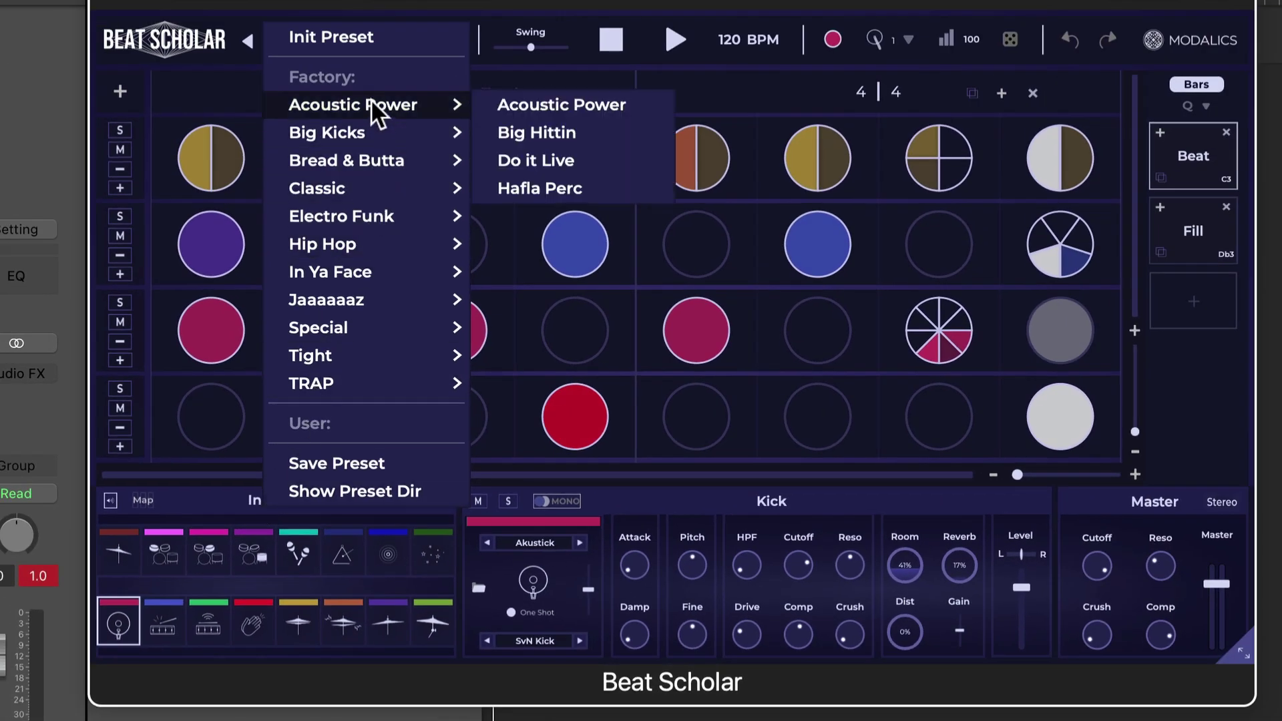
mouse_move(371, 166)
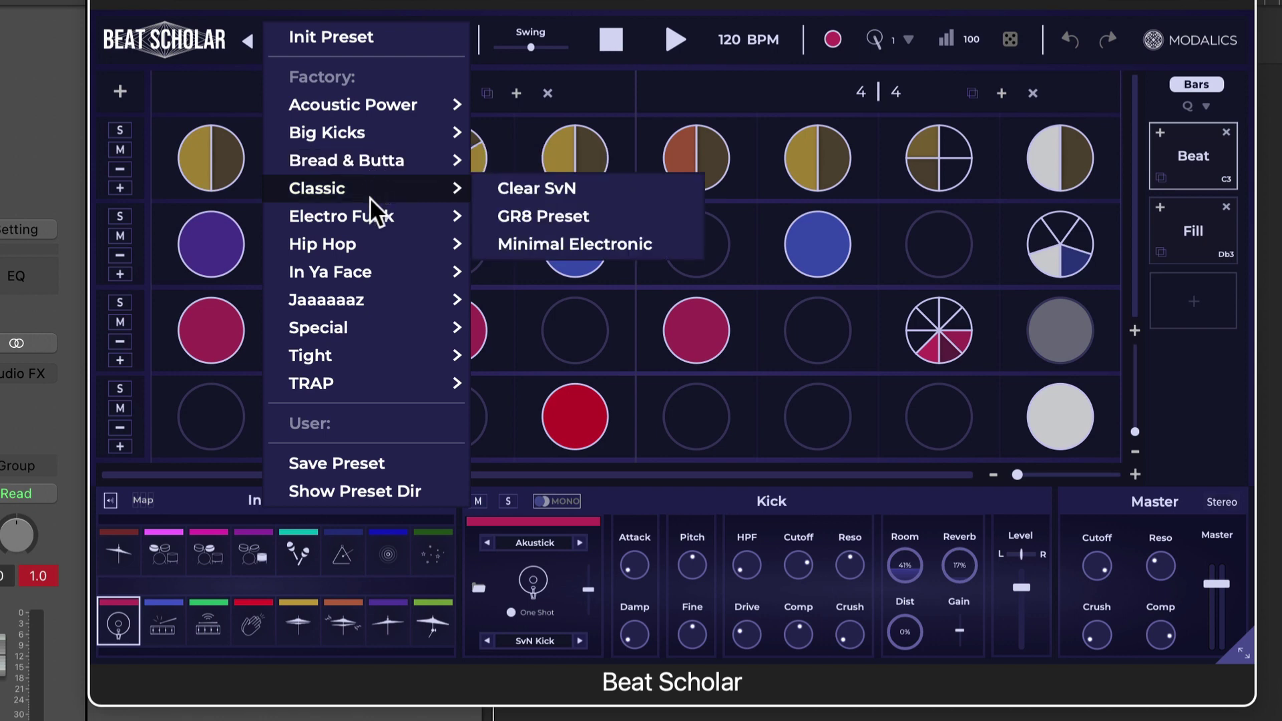
mouse_move(371, 243)
mouse_move(377, 215)
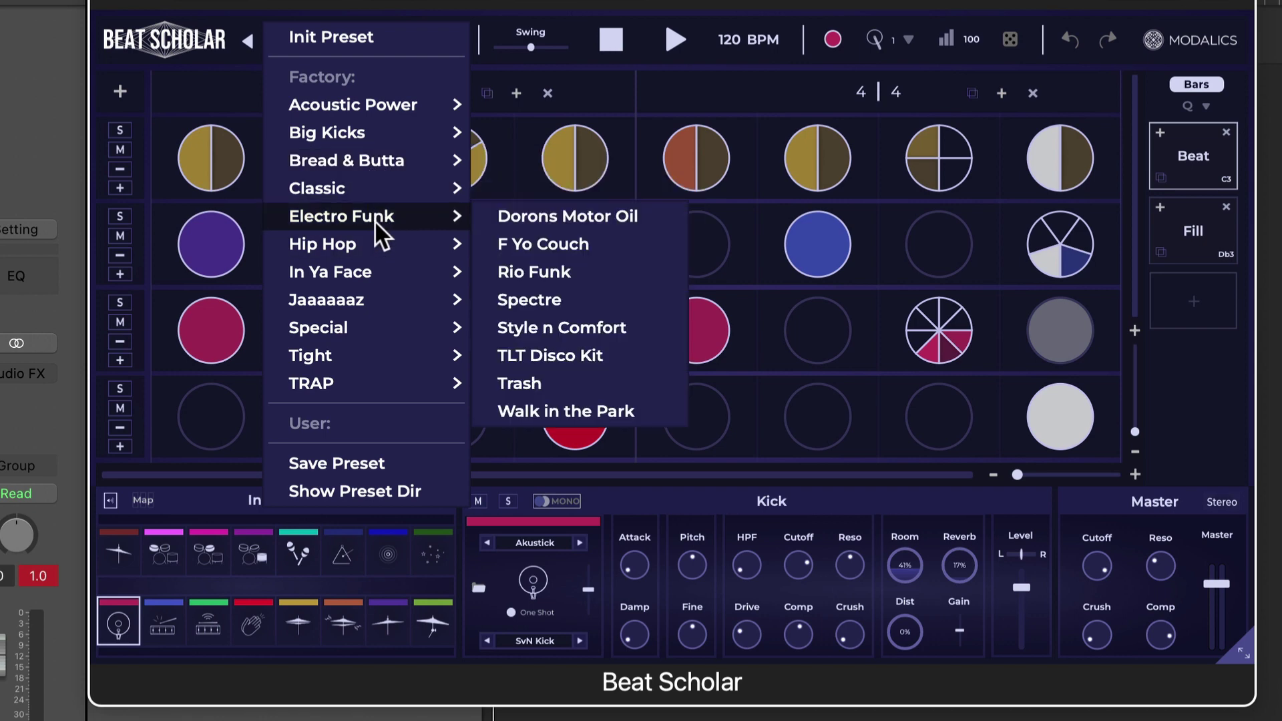
click(562, 220)
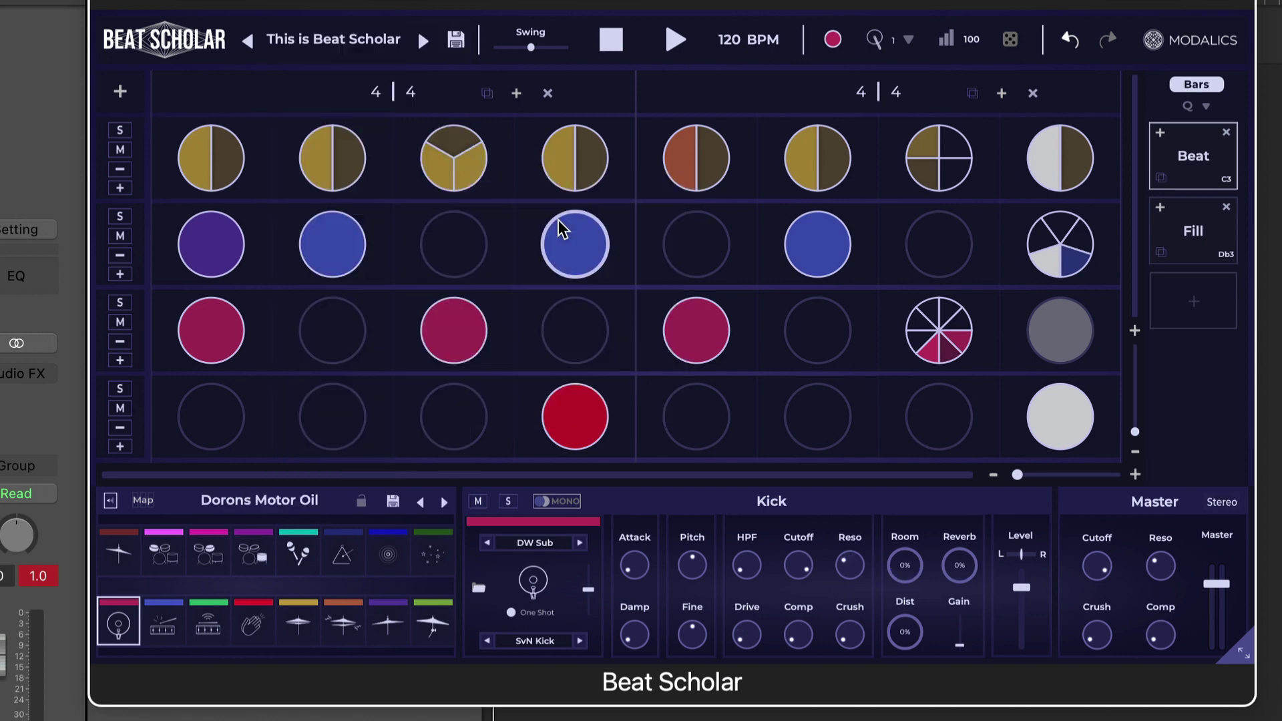
key(space)
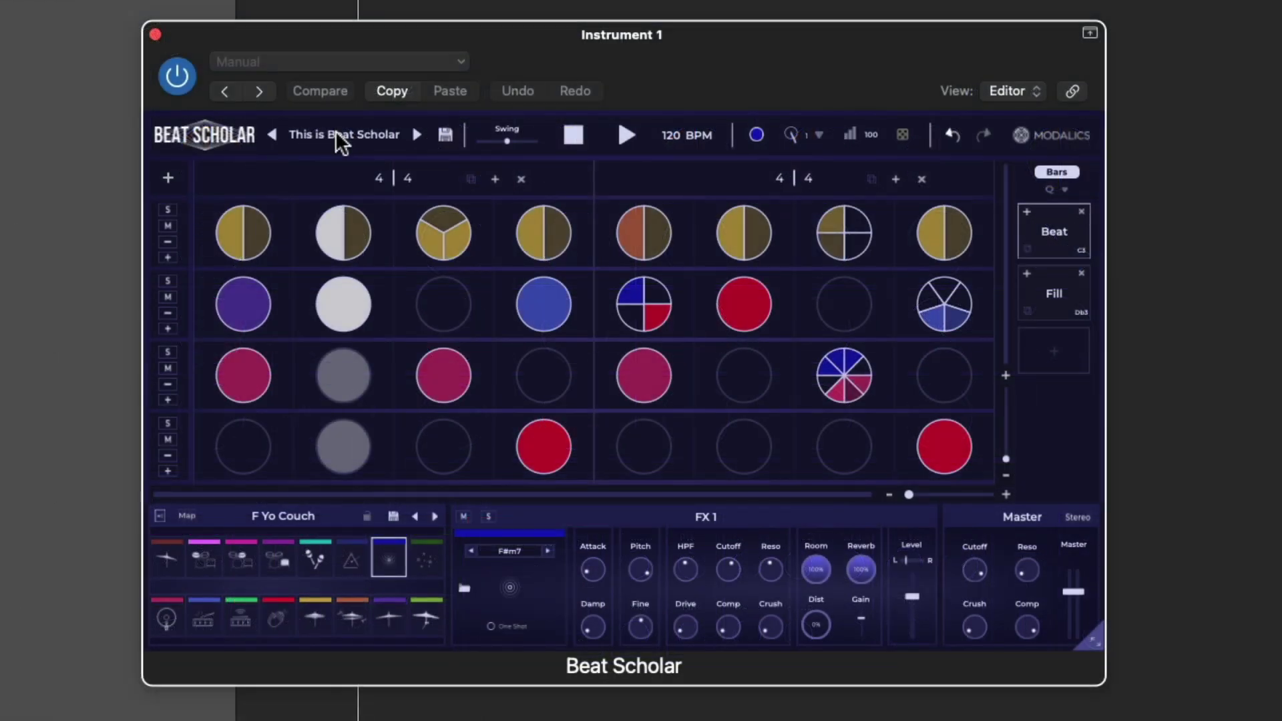
- Load the Creative > Gravitational preset, turn off the row 2 column 2 sub-step, and select the low tom
click(335, 133)
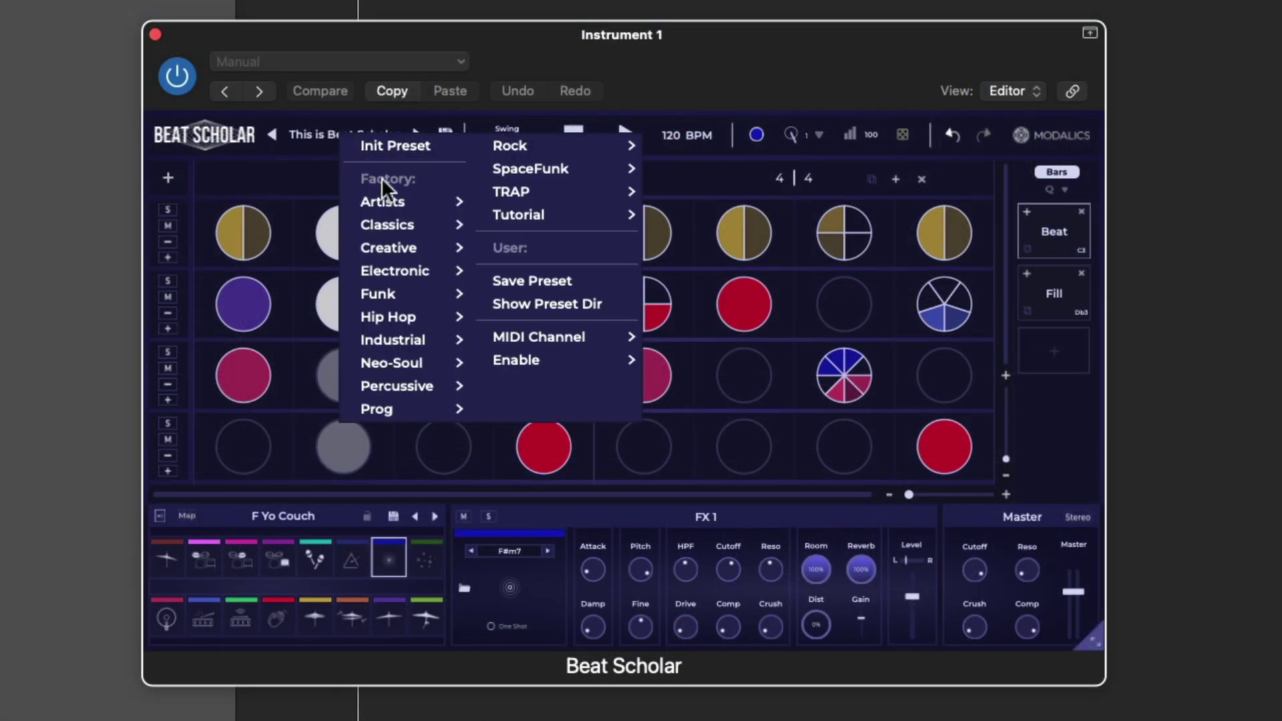
mouse_move(403, 224)
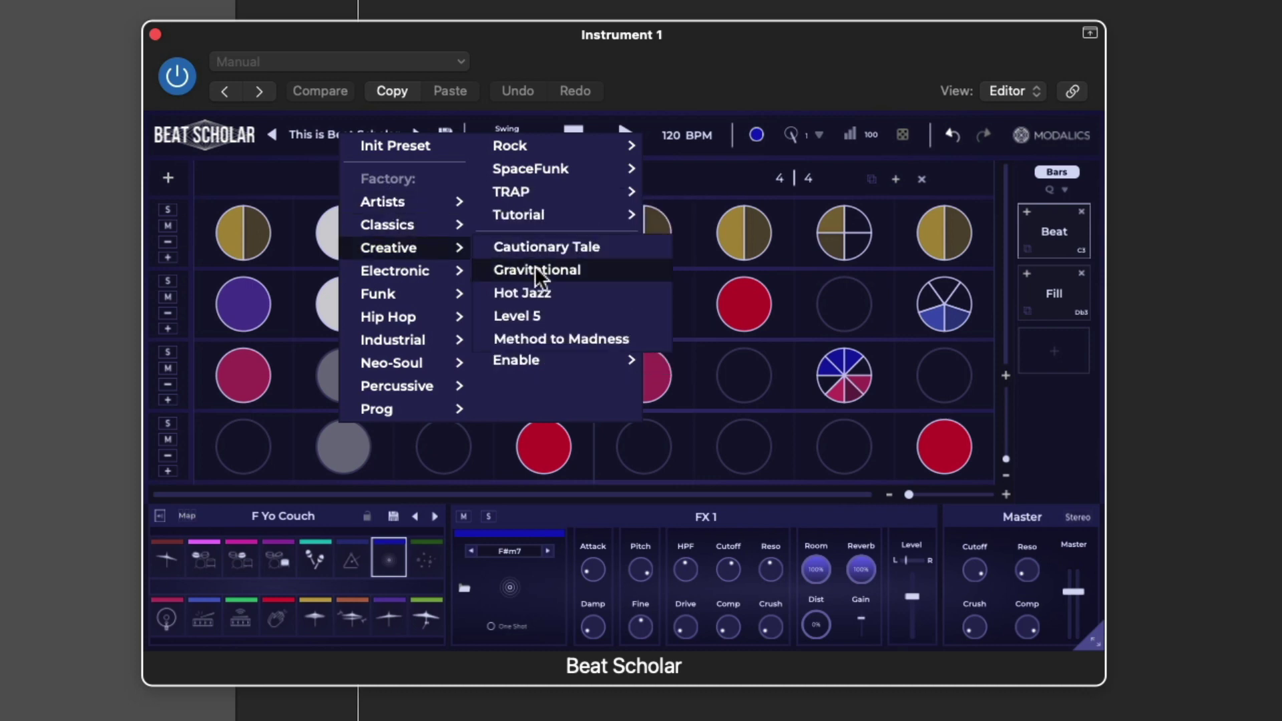
click(535, 267)
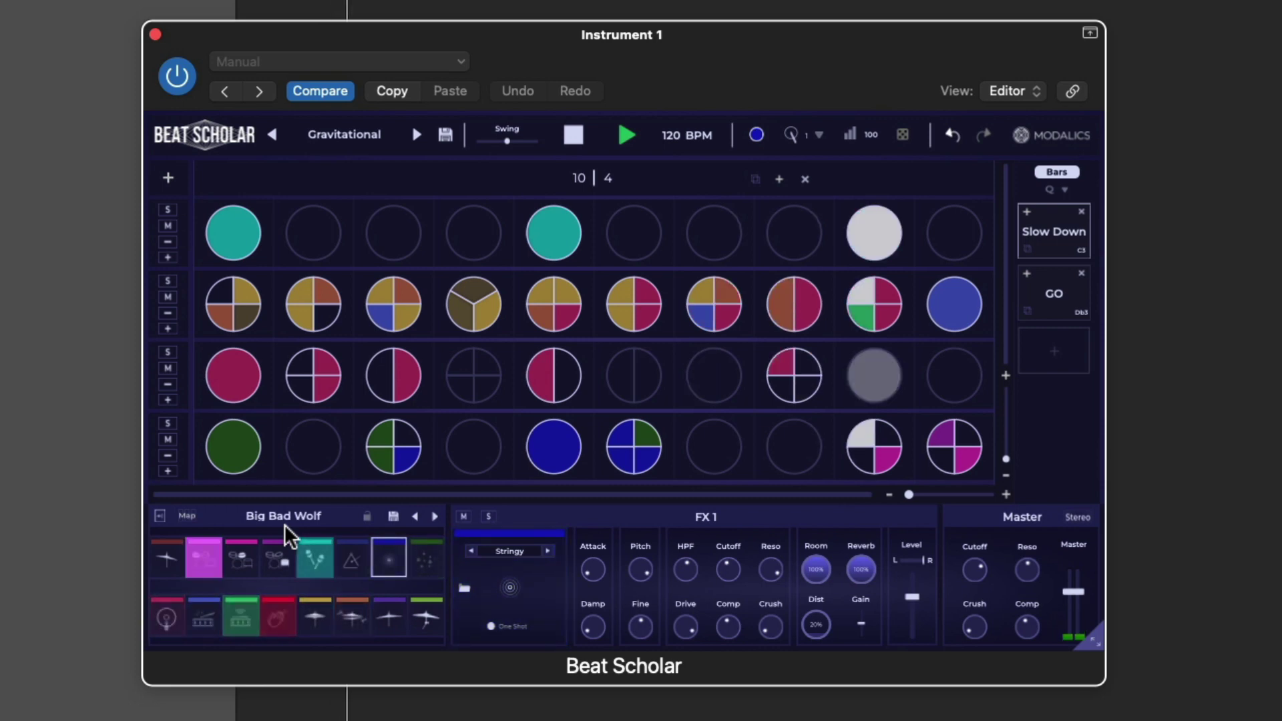
click(320, 312)
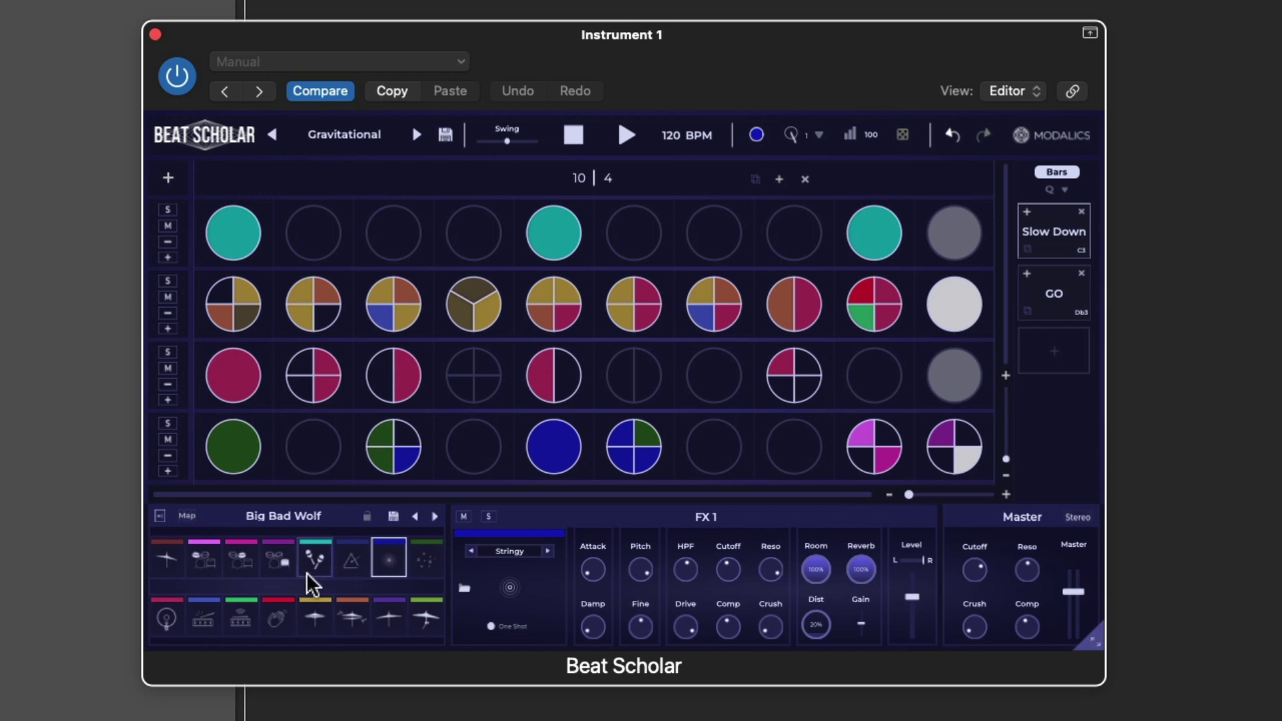
click(278, 569)
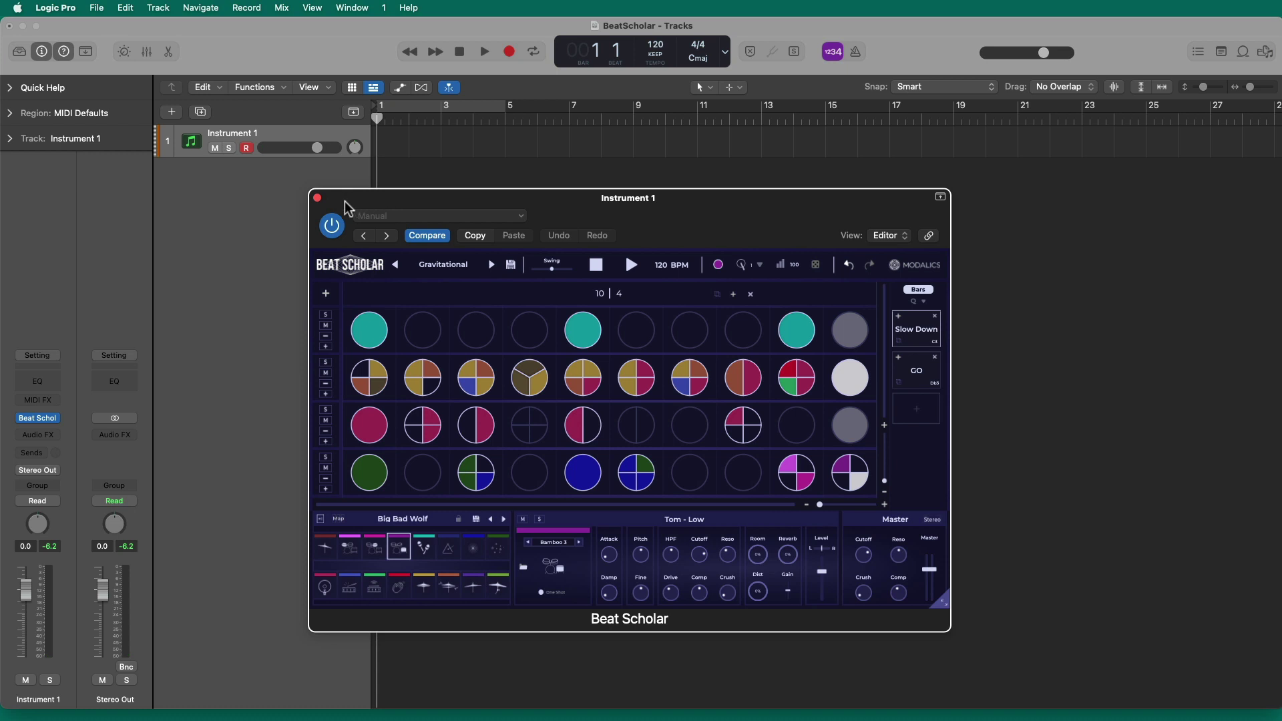
- Close Beat Scholar, delete the track, and create a new Software Instrument track with an Empty Channel Strip
click(317, 199)
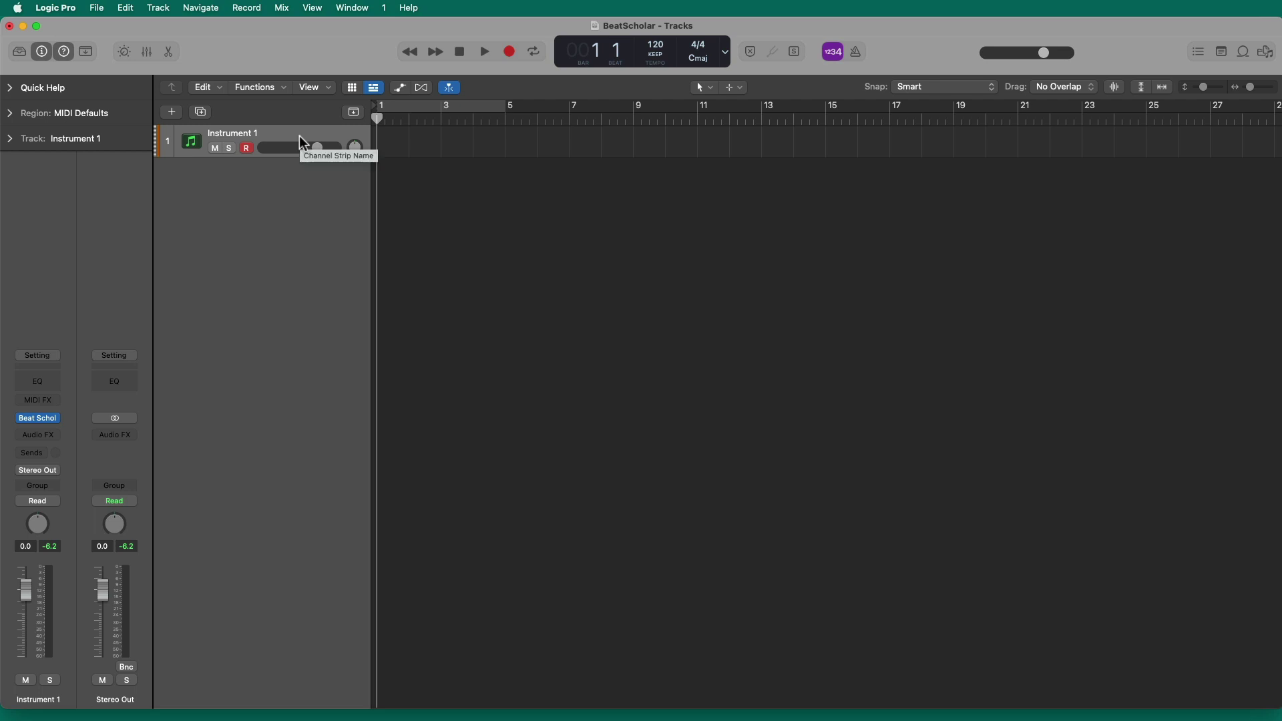
key(super+BackSpace)
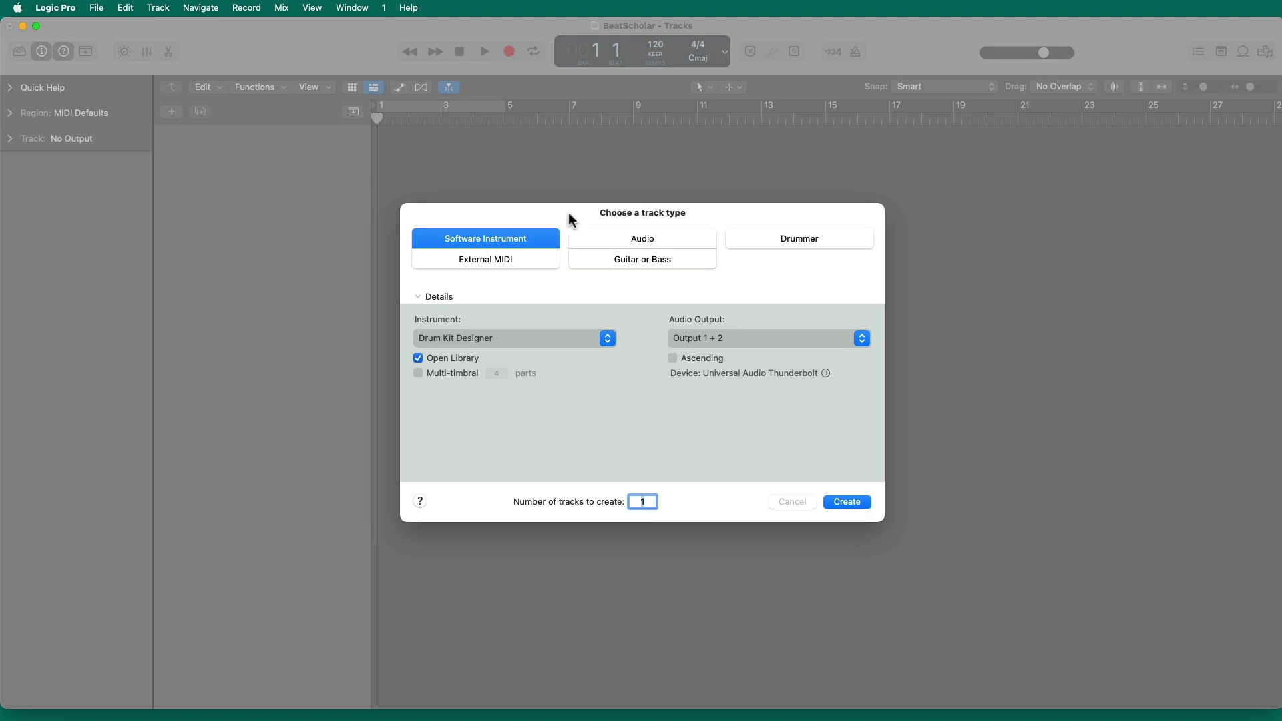
click(562, 341)
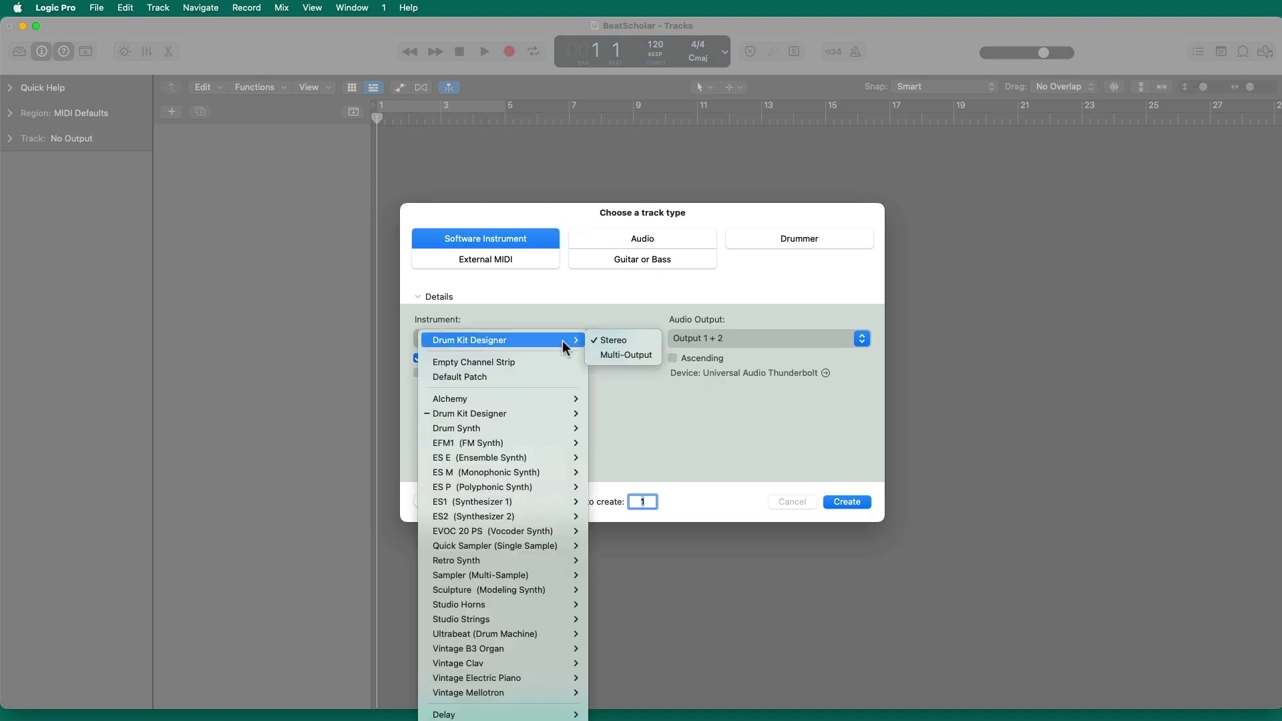
click(550, 363)
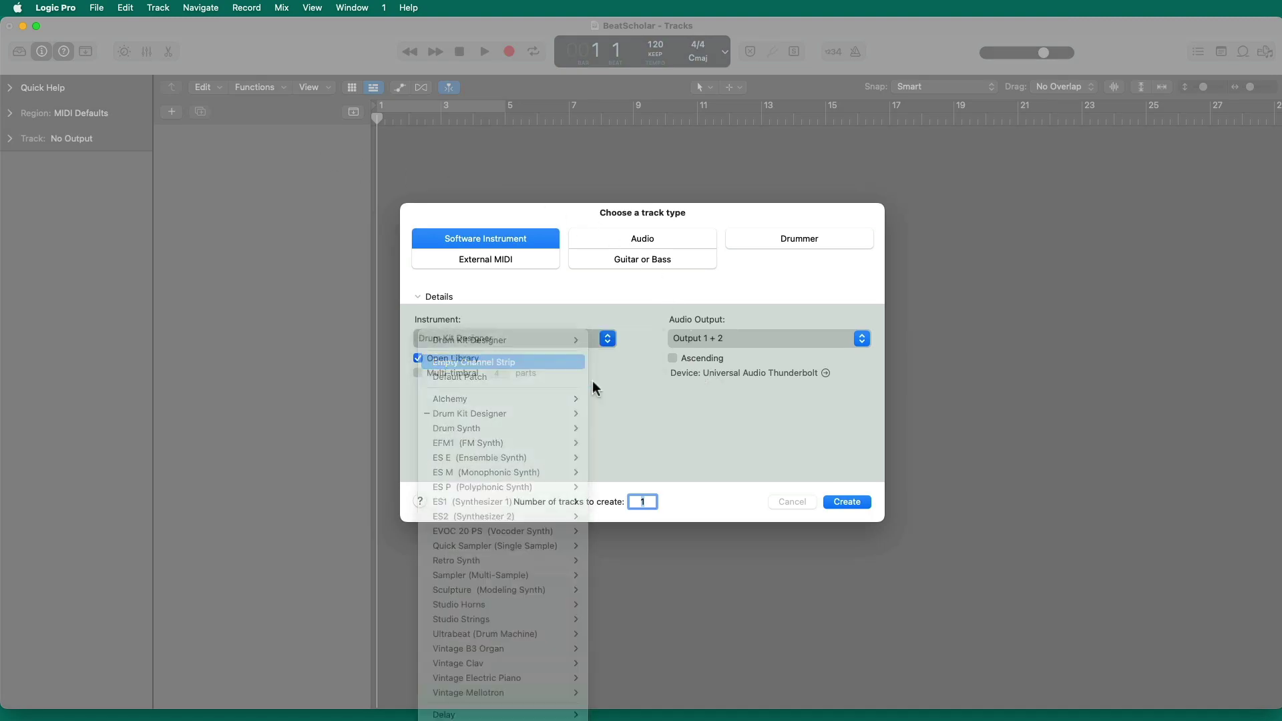
click(849, 502)
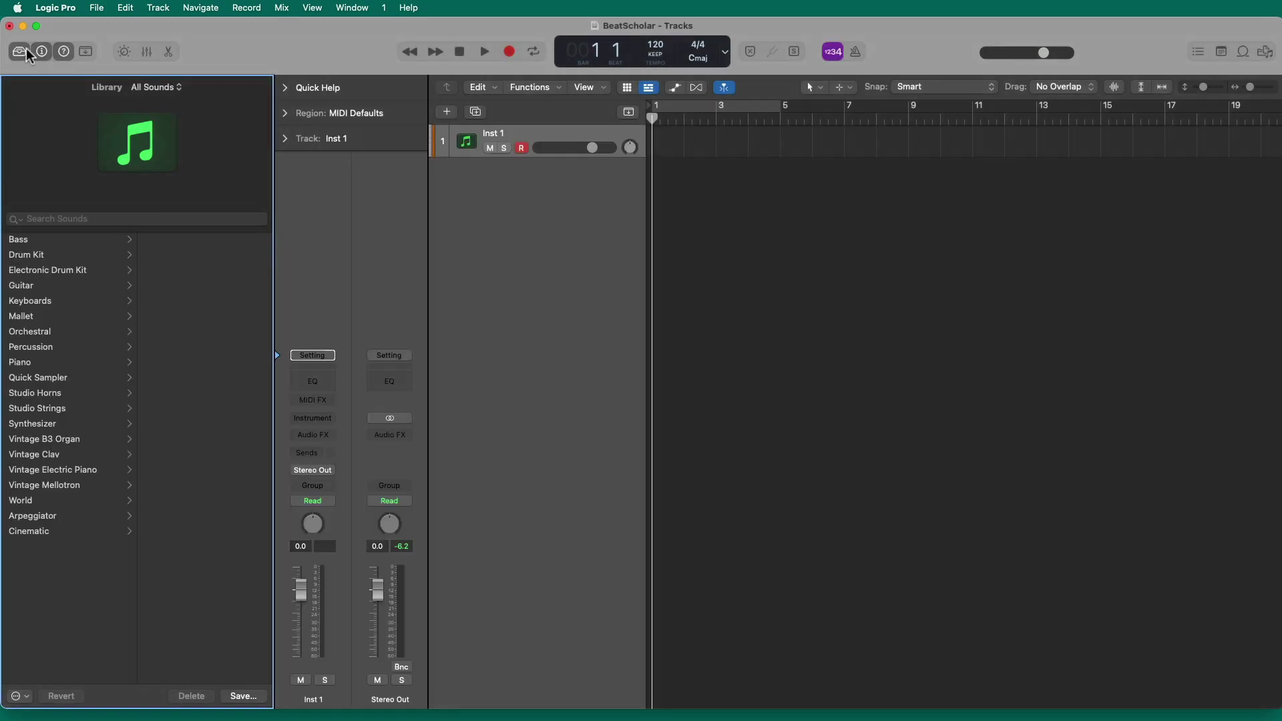
click(20, 53)
- Choose AU Instruments > Modalics > Beat Scholar > Multi-Output for the Inst 1 instrument slot
click(40, 418)
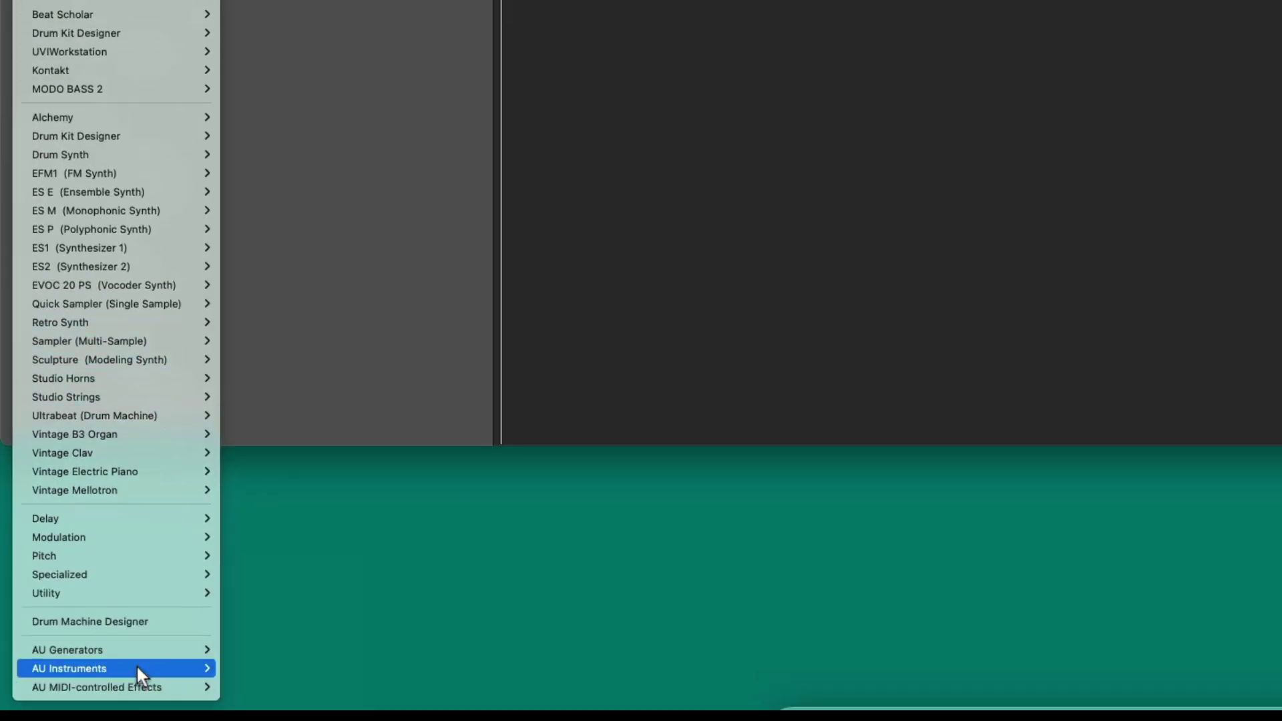
mouse_move(136, 668)
mouse_move(271, 614)
mouse_move(376, 611)
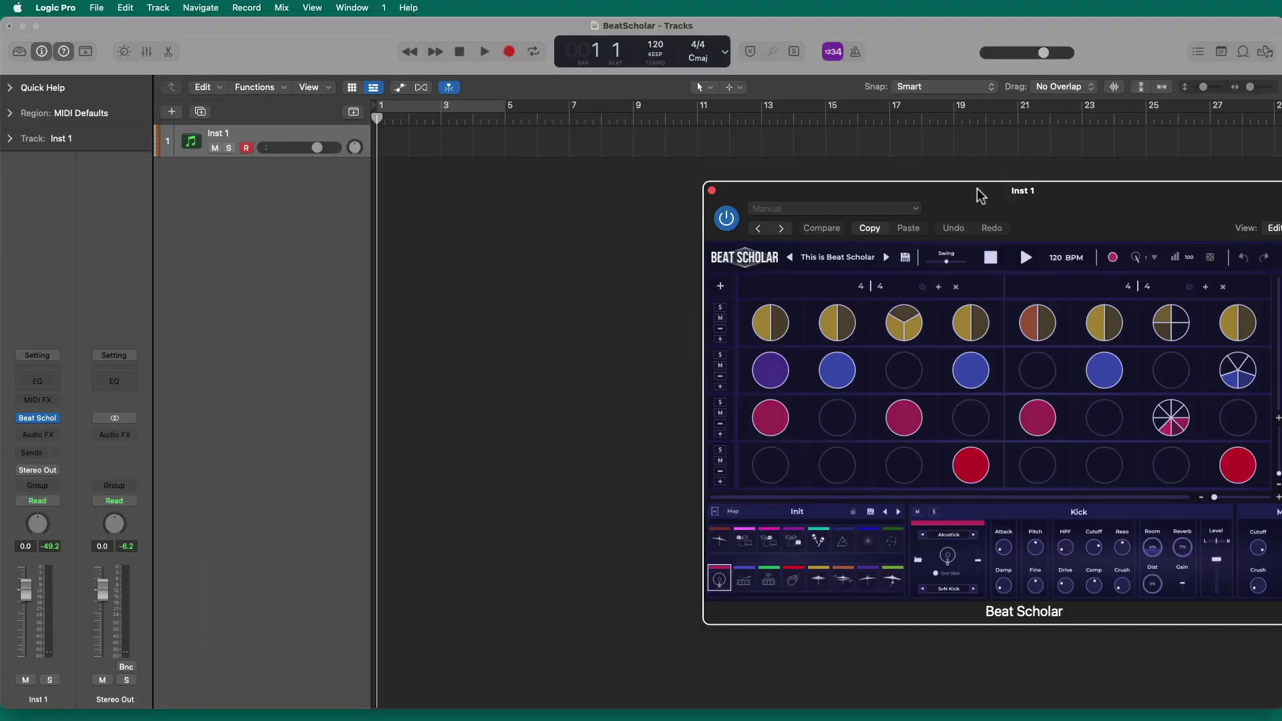
- Center the Beat Scholar window on screen and briefly play, then stop, the project
drag(974, 193, 675, 192)
key(space)
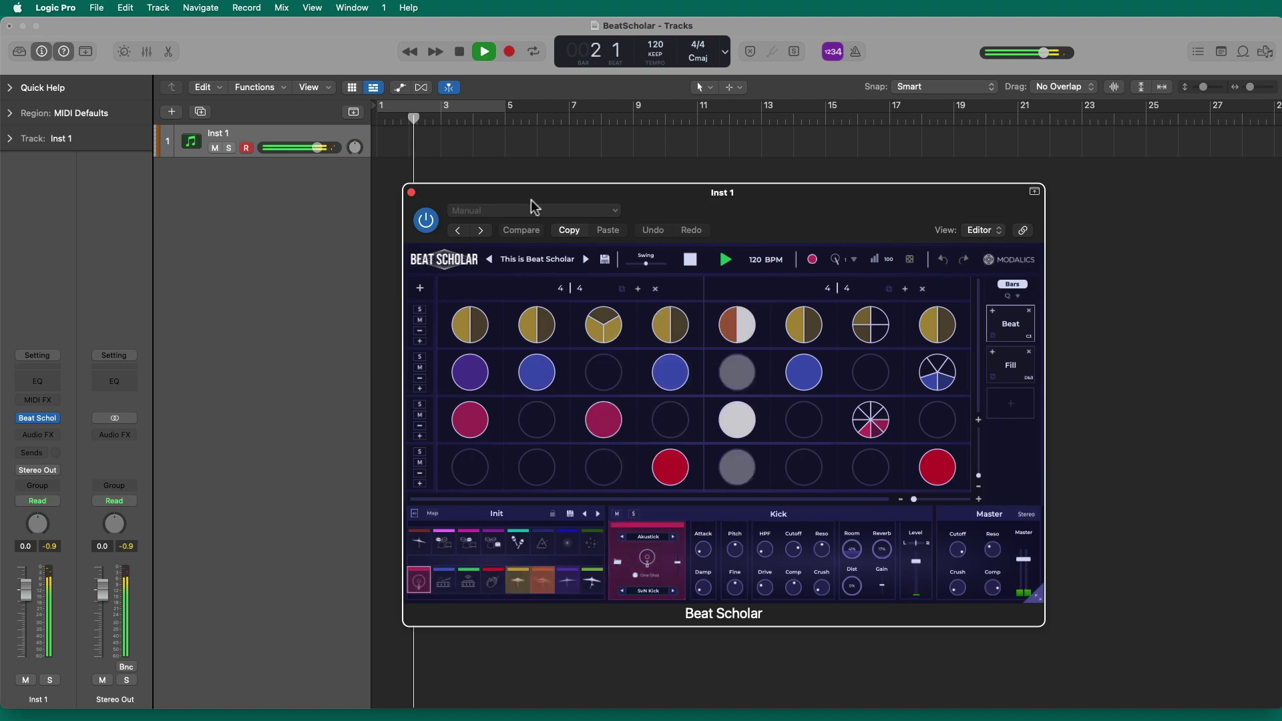
key(space)
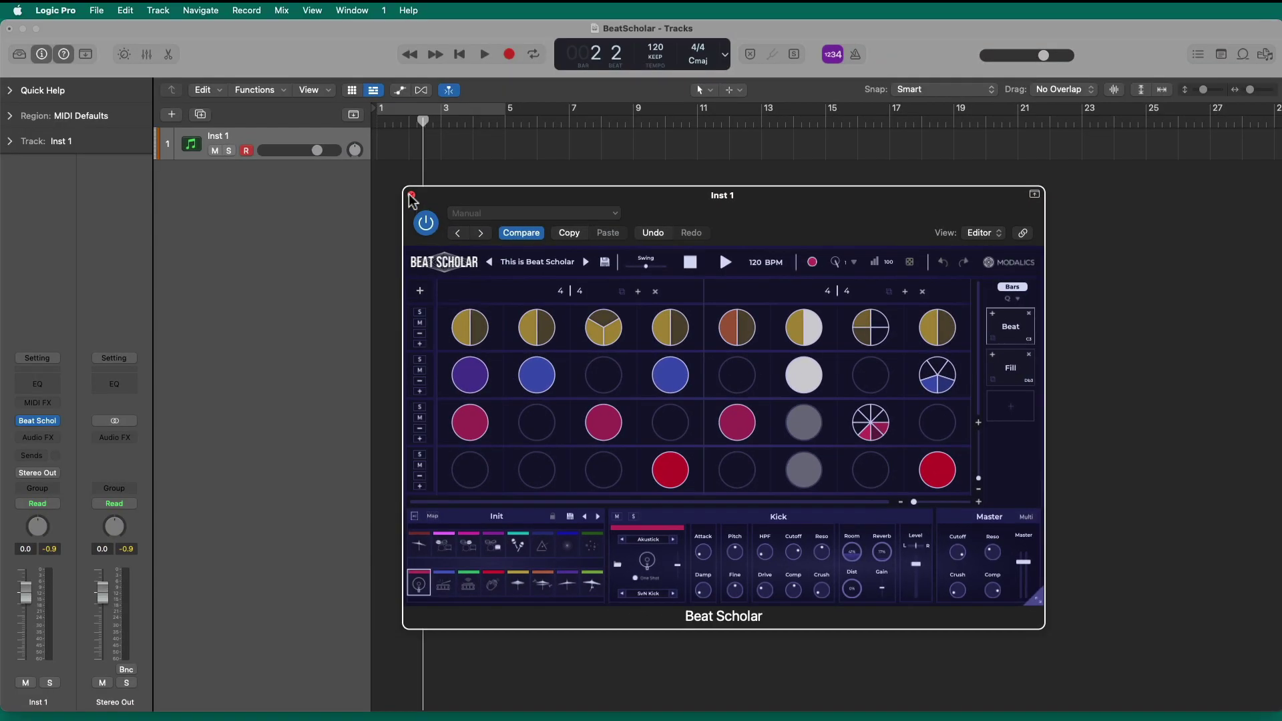
- Close Beat Scholar, bring up the Mixer with the playhead at the project start
click(411, 195)
key(Return)
key(super+2)
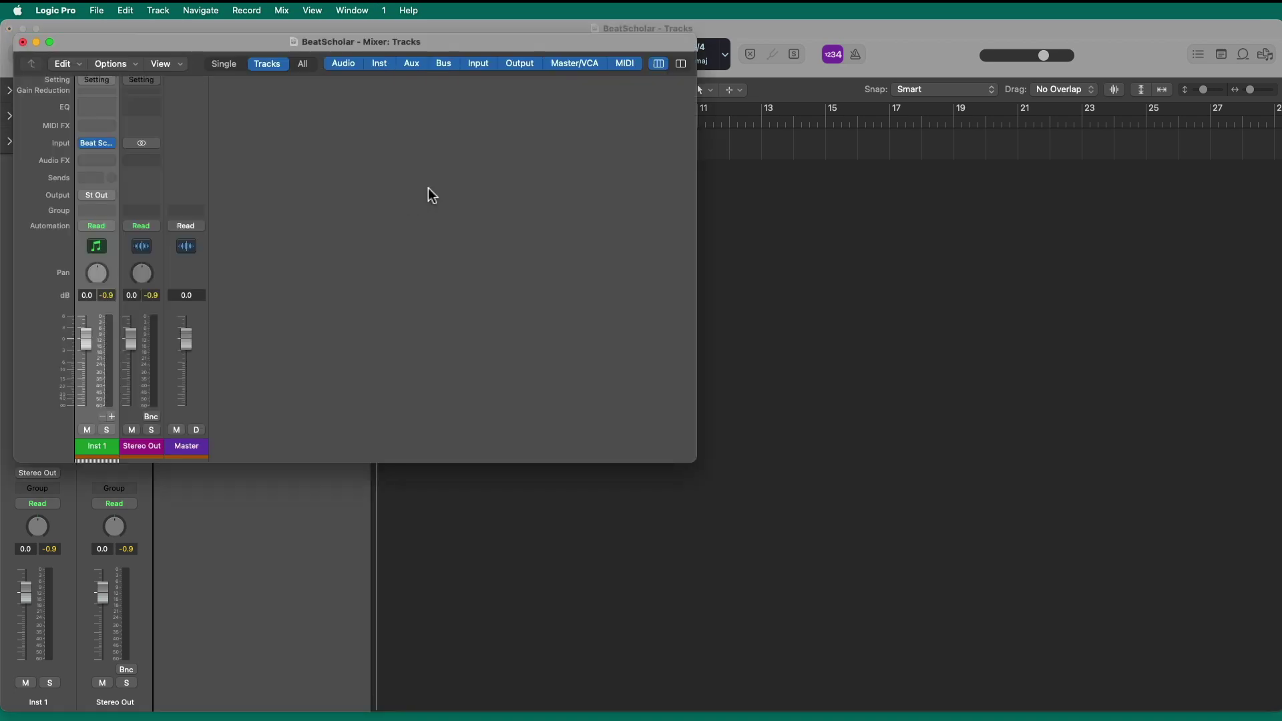
drag(454, 43, 582, 151)
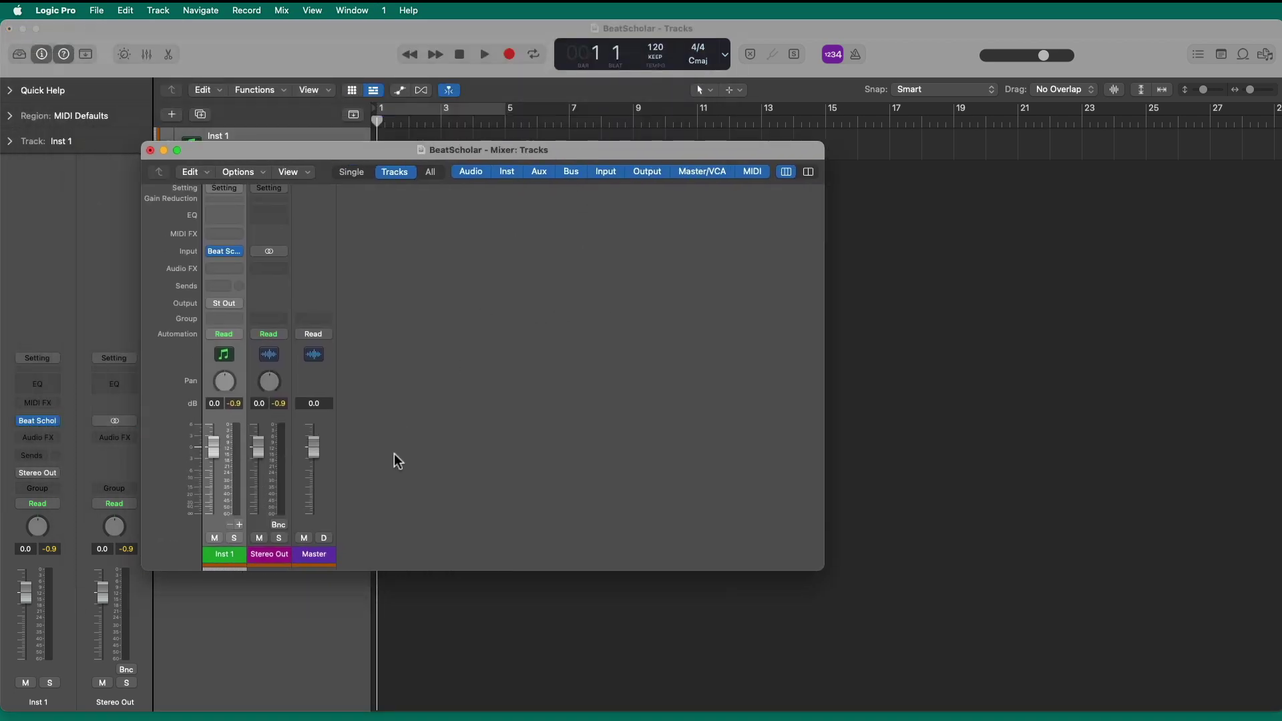
- Add Aux 1–11 to Inst 1 for Beat Scholar's outputs through Be23-24, then play them back
click(239, 525)
click(239, 525)
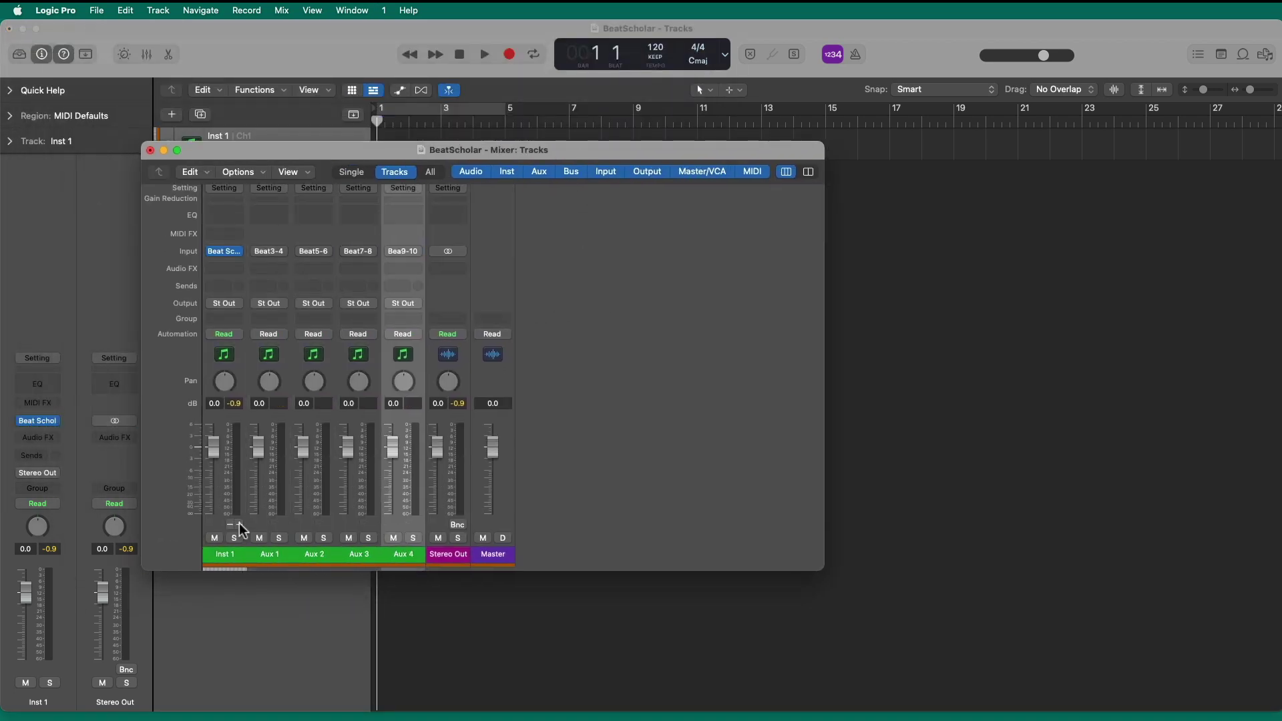
click(239, 526)
click(239, 525)
click(239, 526)
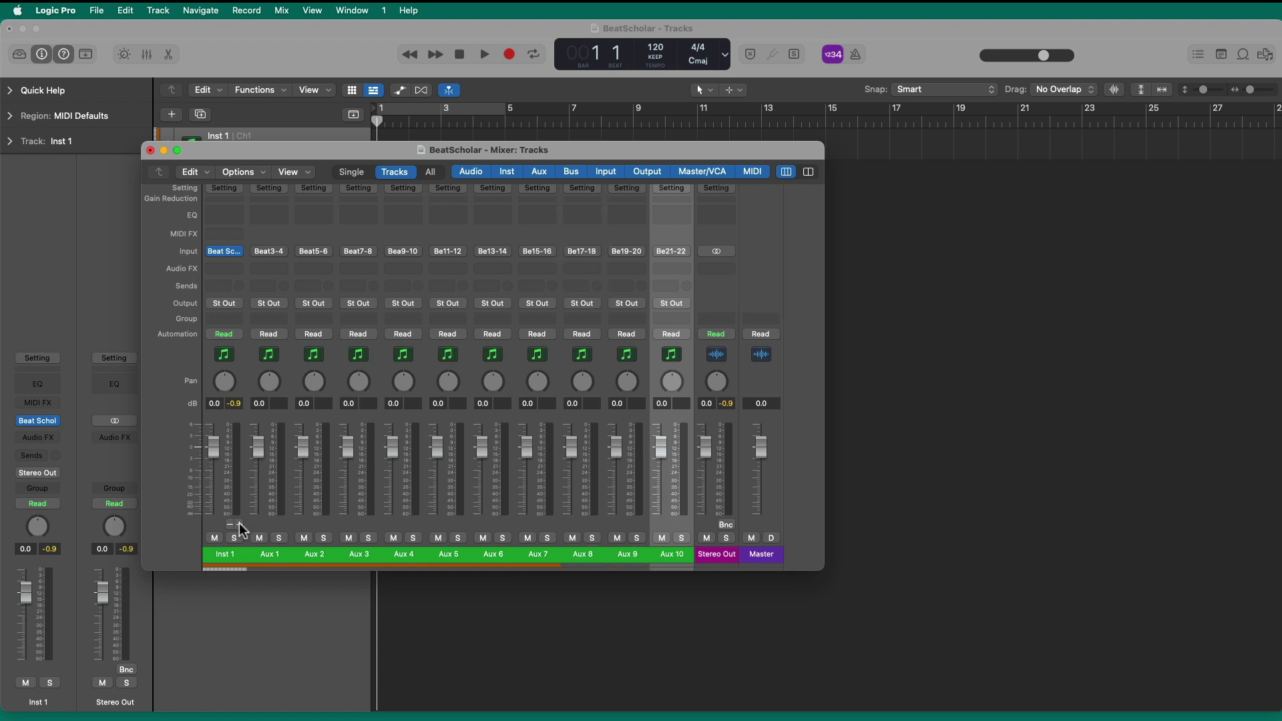
click(239, 526)
key(space)
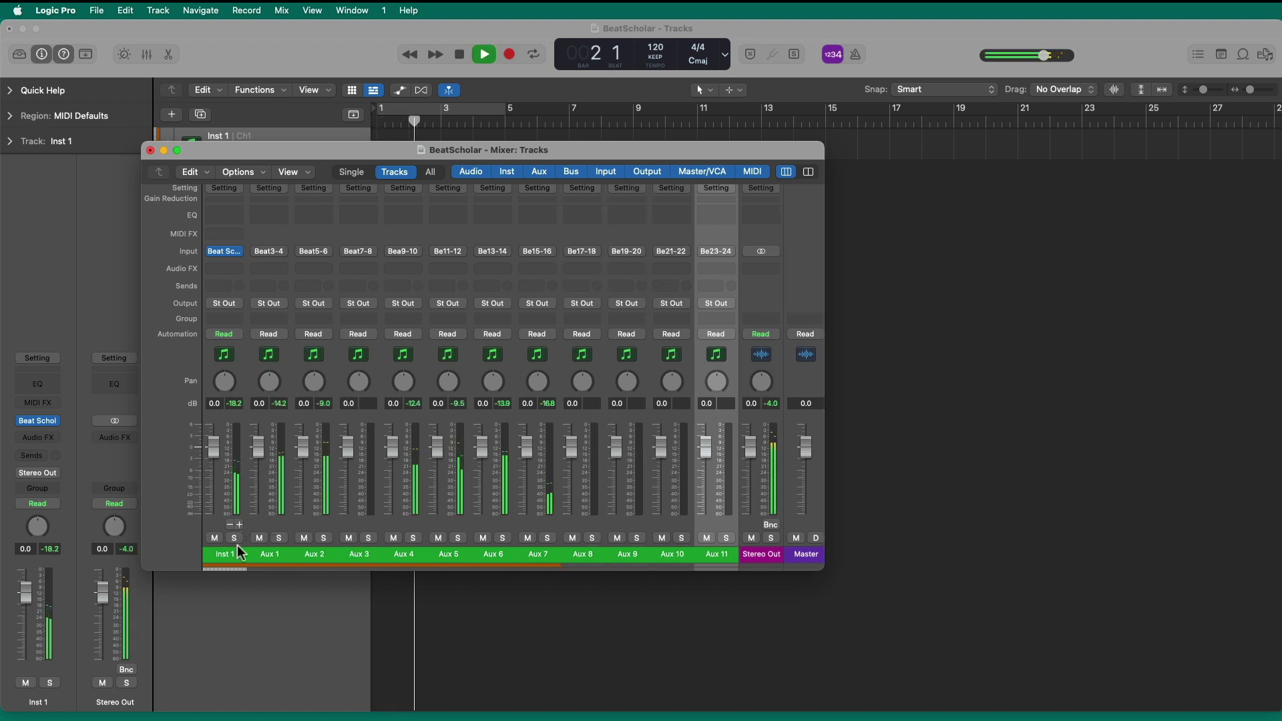
key(space)
drag(385, 143, 754, 201)
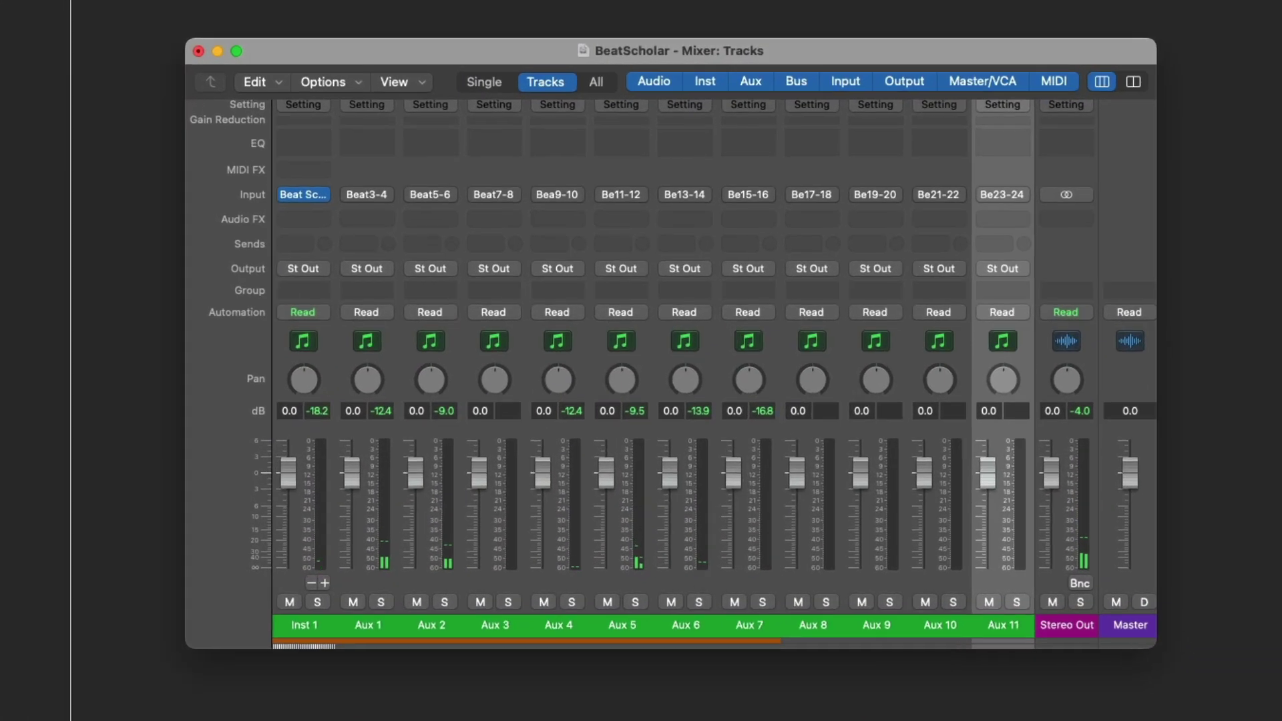
- Open Beat Scholar and audition Aux 1 and Aux 2 solo in turn
click(38, 421)
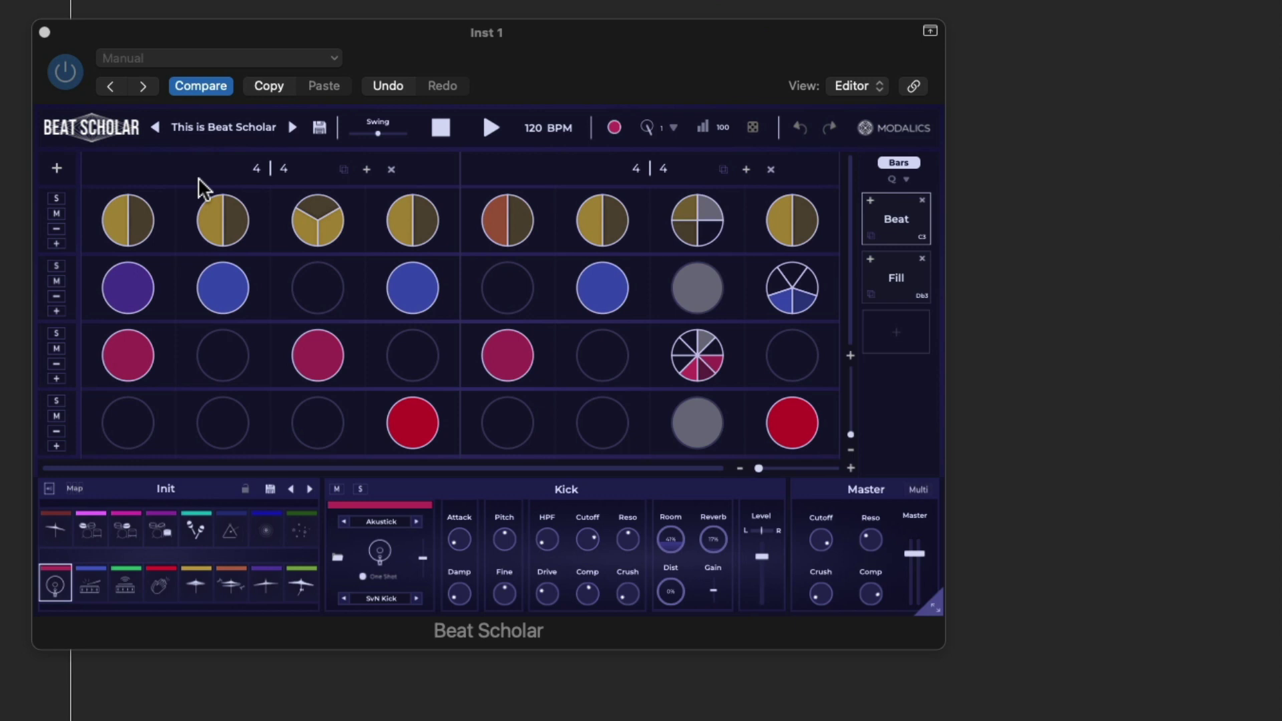
drag(171, 246, 174, 389)
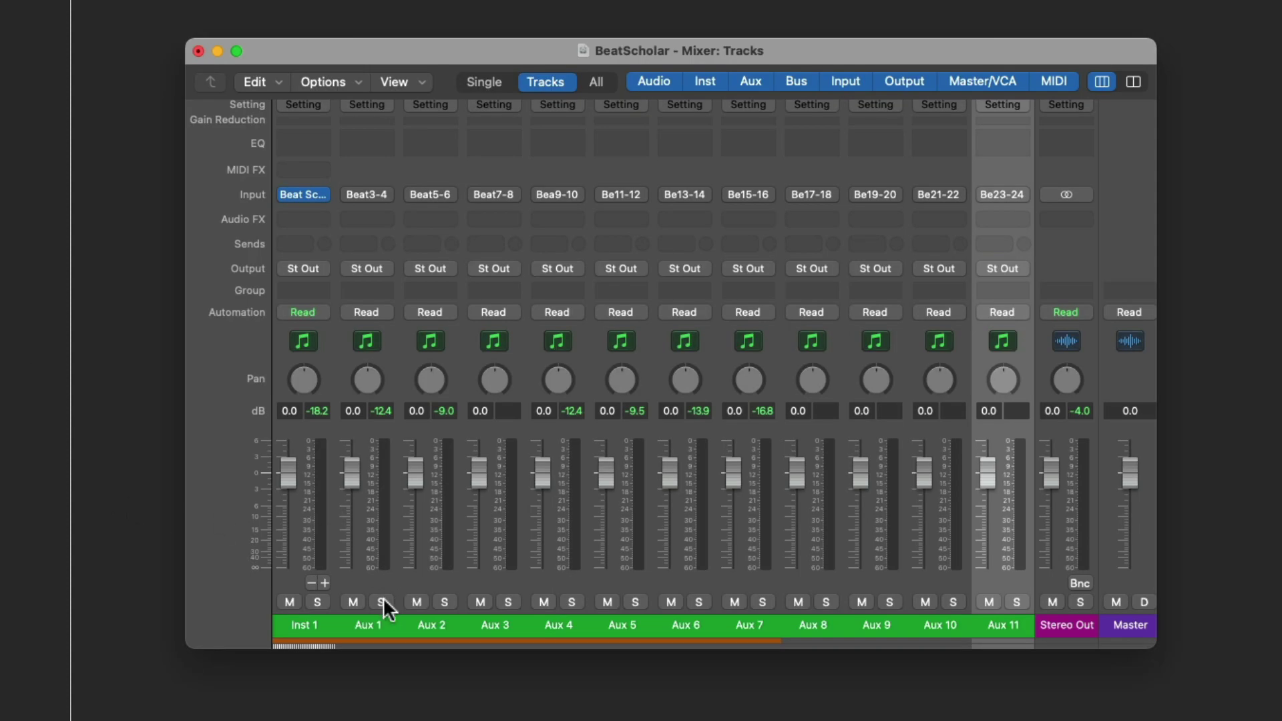
click(382, 598)
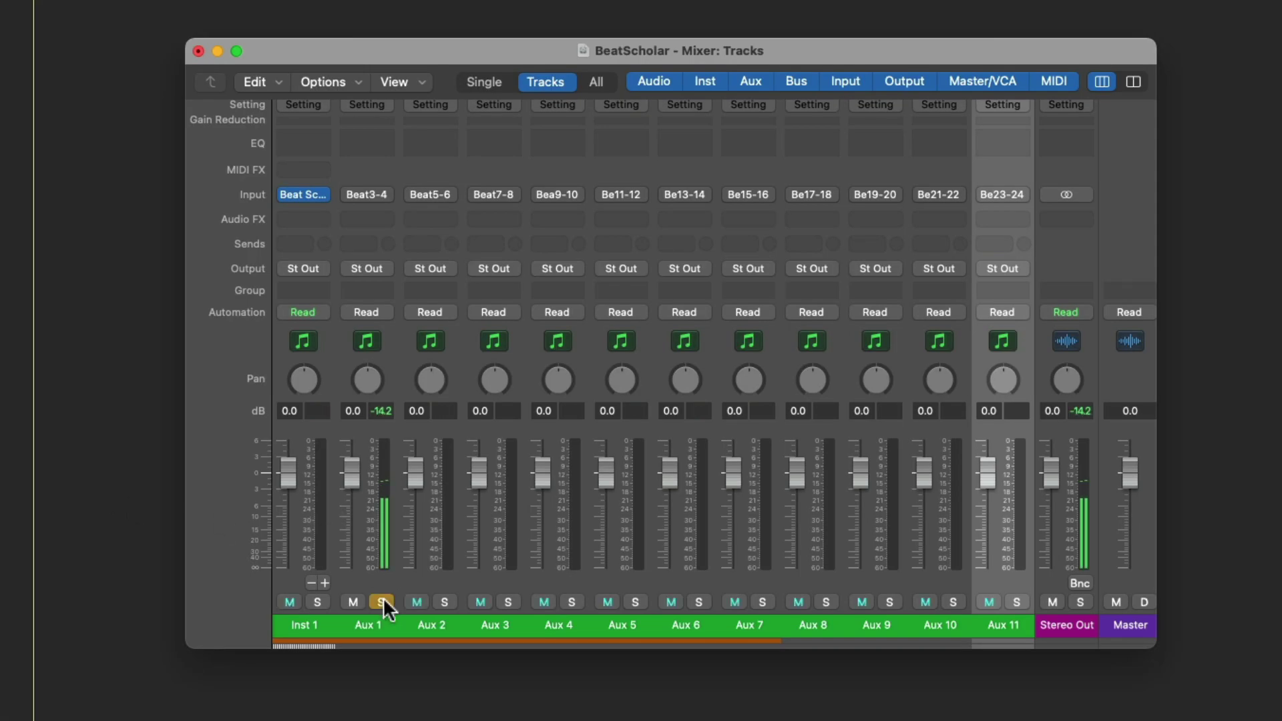
click(383, 597)
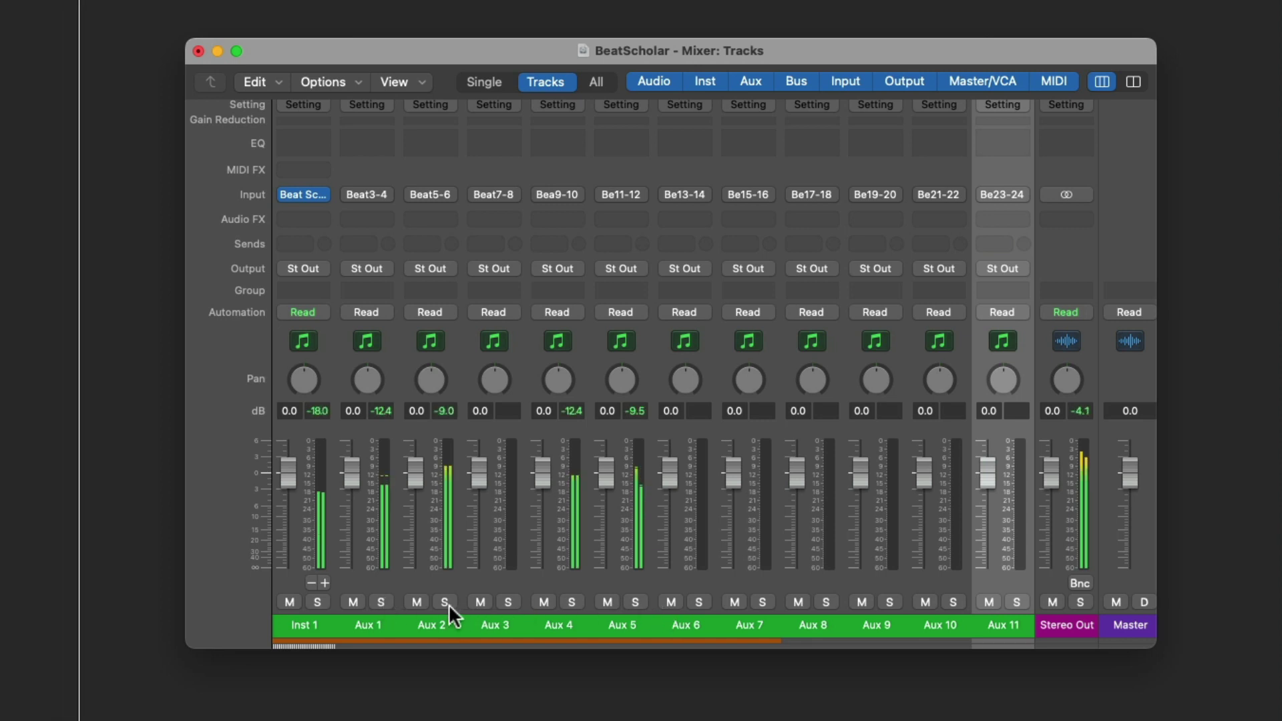
click(446, 601)
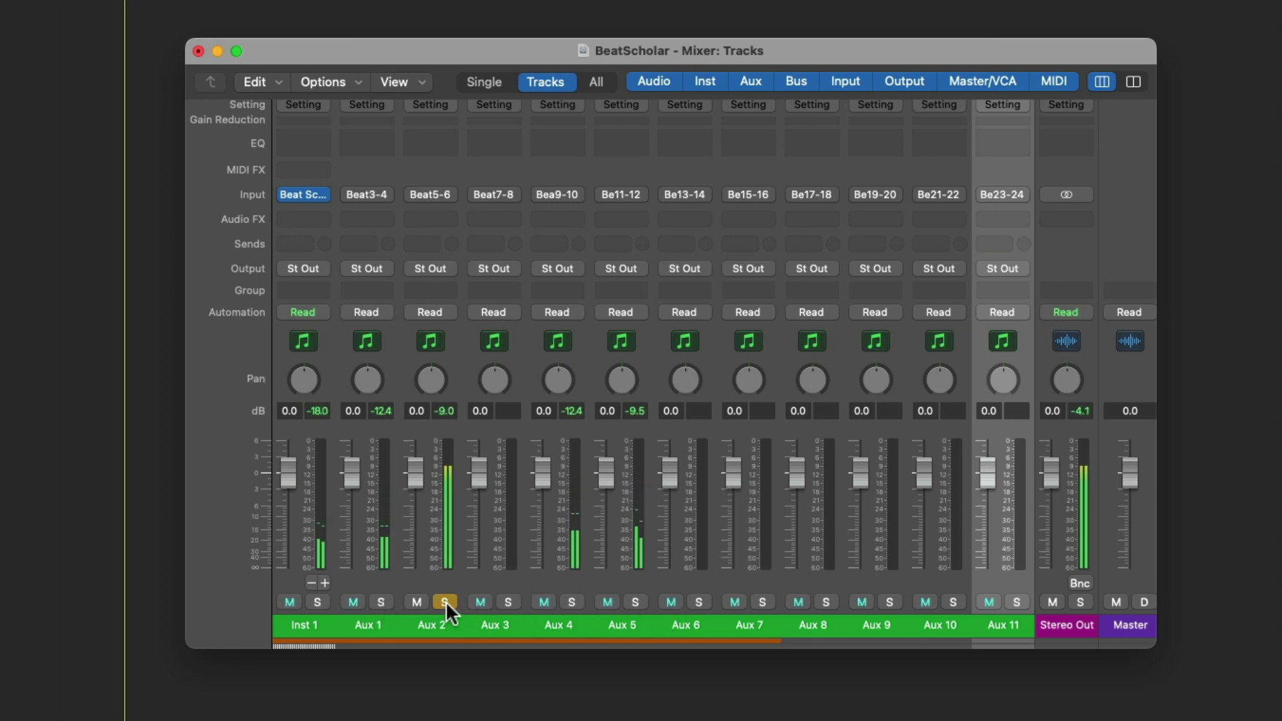
click(446, 601)
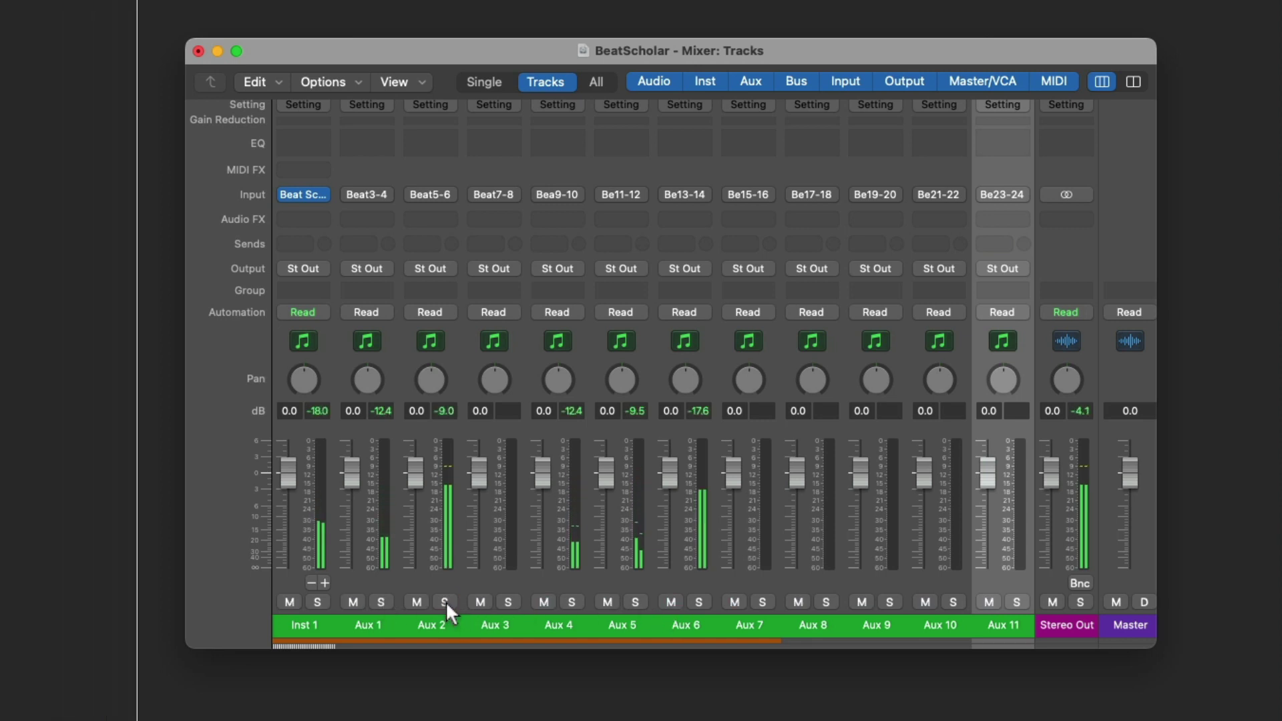
- Solo and pan Aux 5 to -24 and Aux 4 to +19, then unsolo
click(635, 602)
drag(621, 381, 621, 401)
click(635, 600)
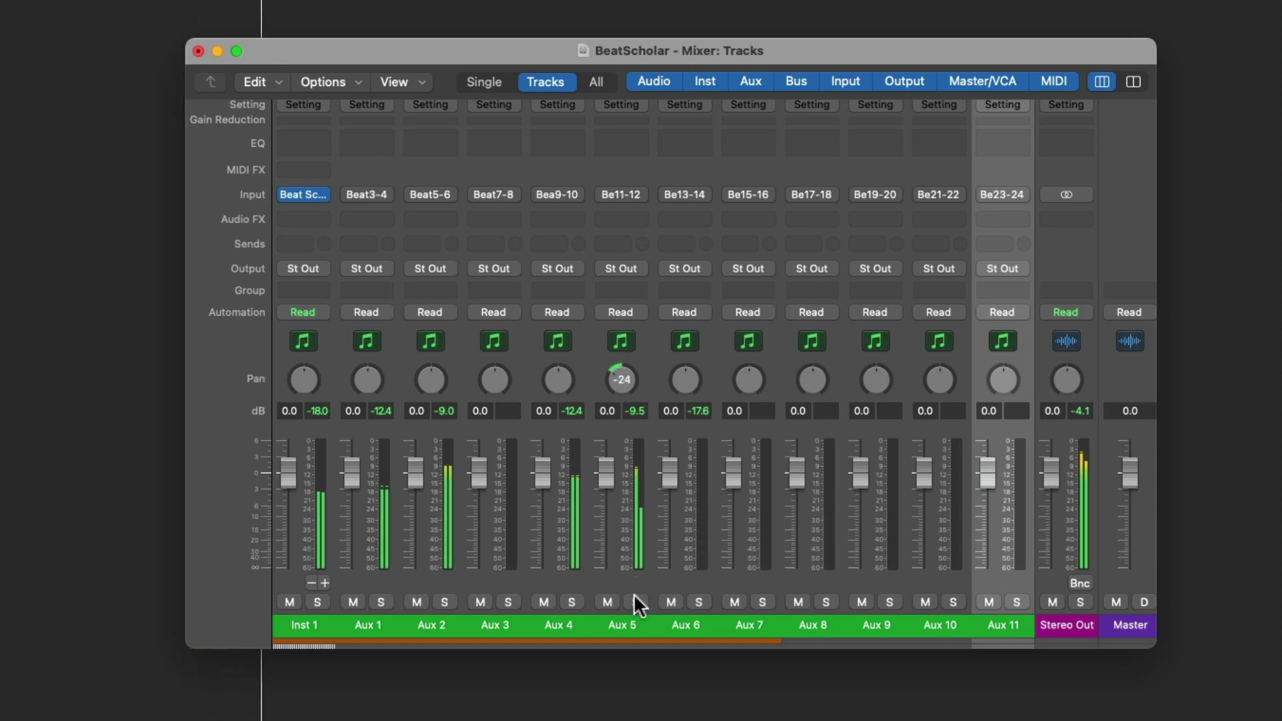
click(572, 600)
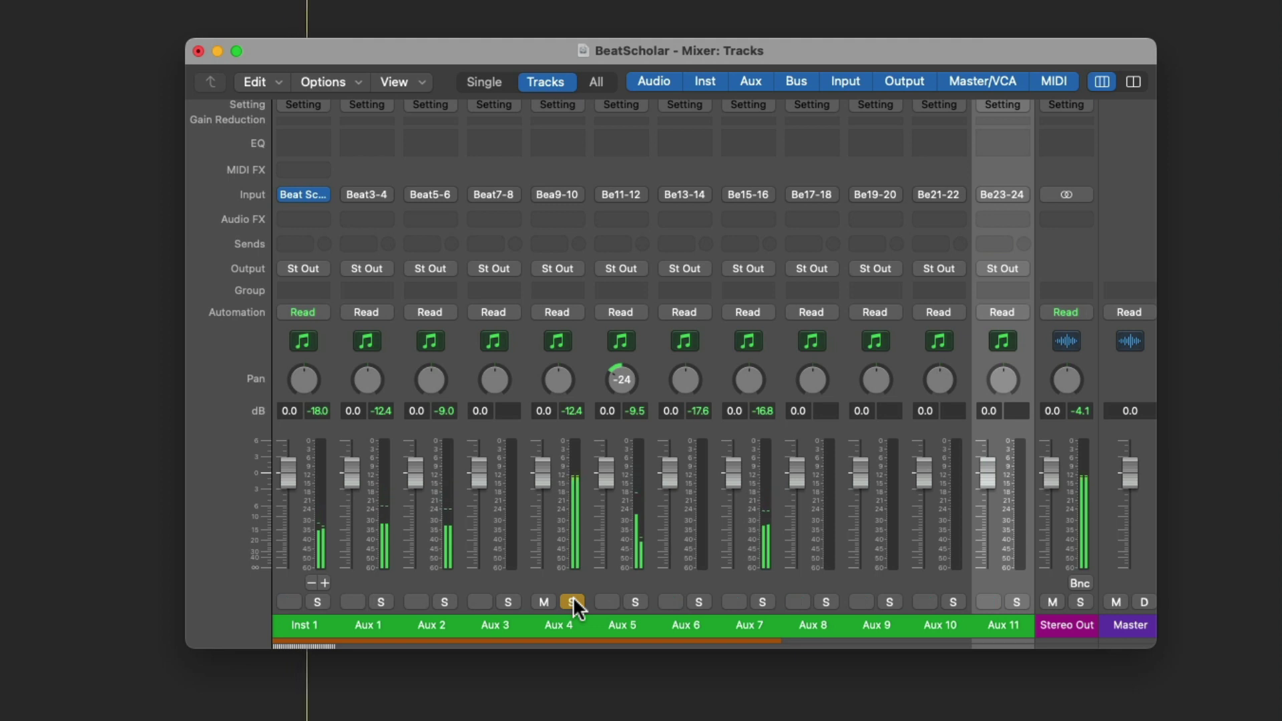
drag(557, 381, 557, 364)
click(575, 601)
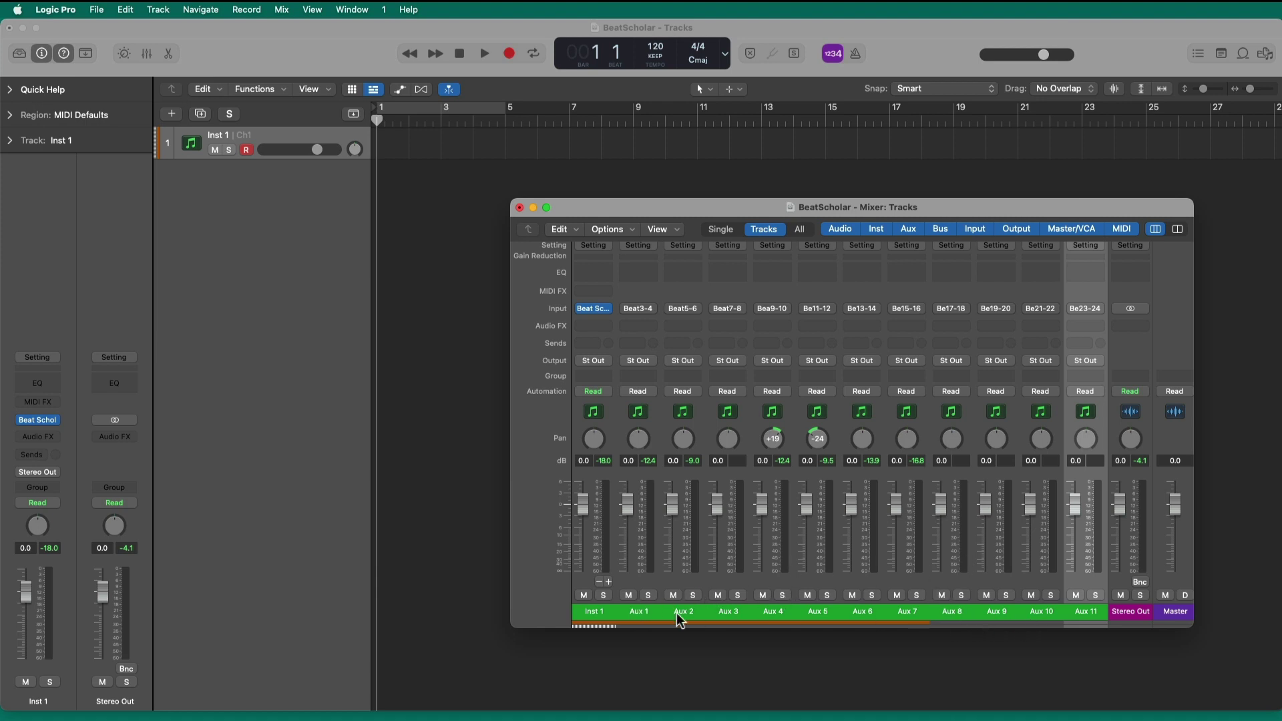
- Close the Mixer and create a stereo Drum Kit Designer track using the Brooklyn Kit
click(520, 209)
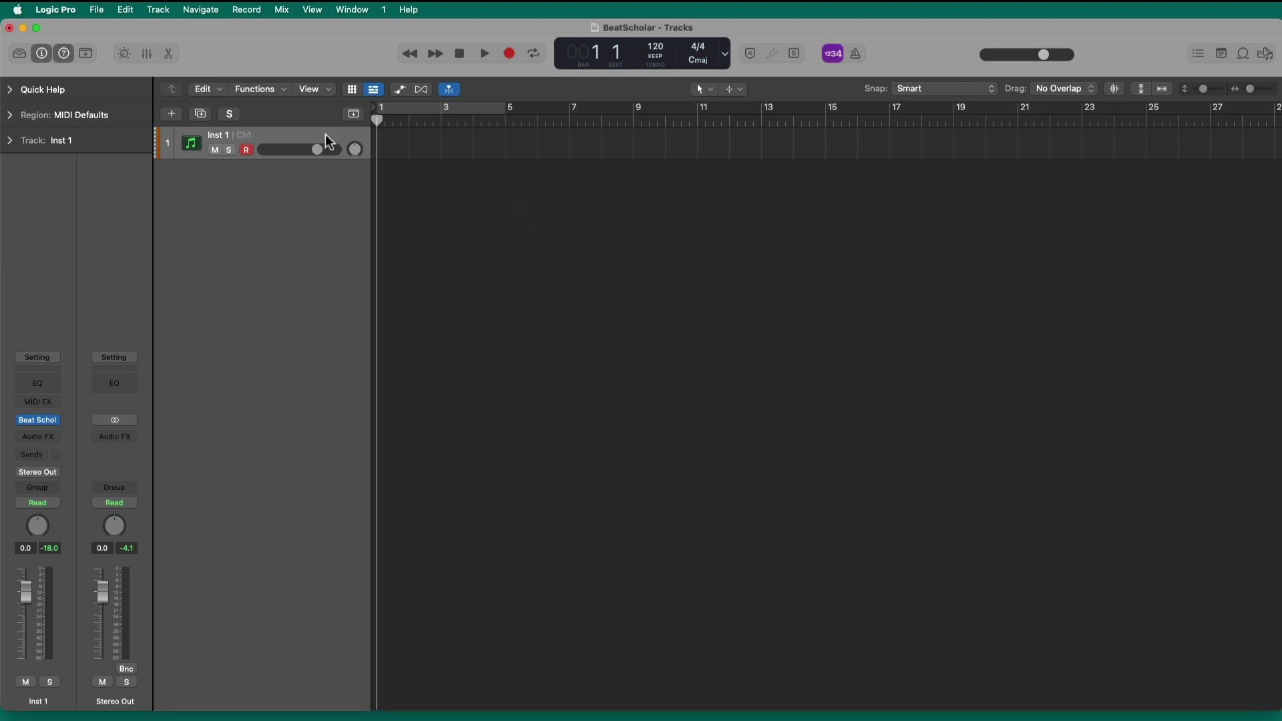
key(super+z)
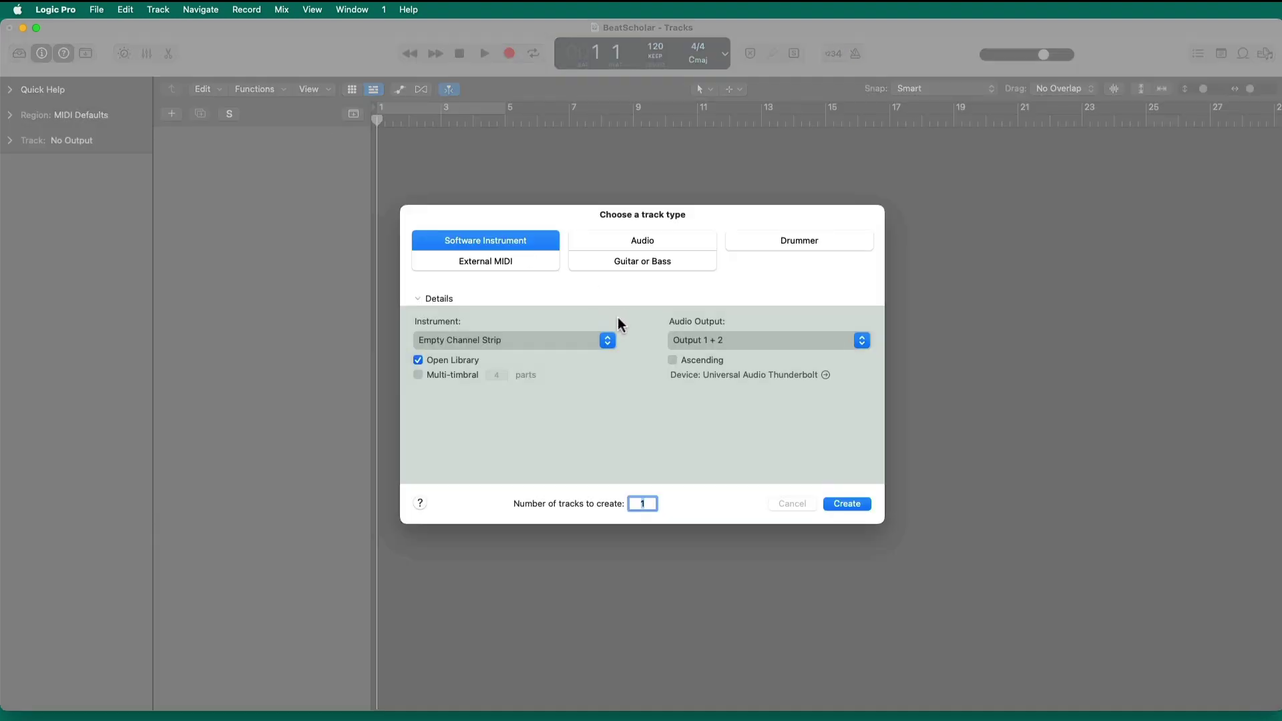
click(607, 341)
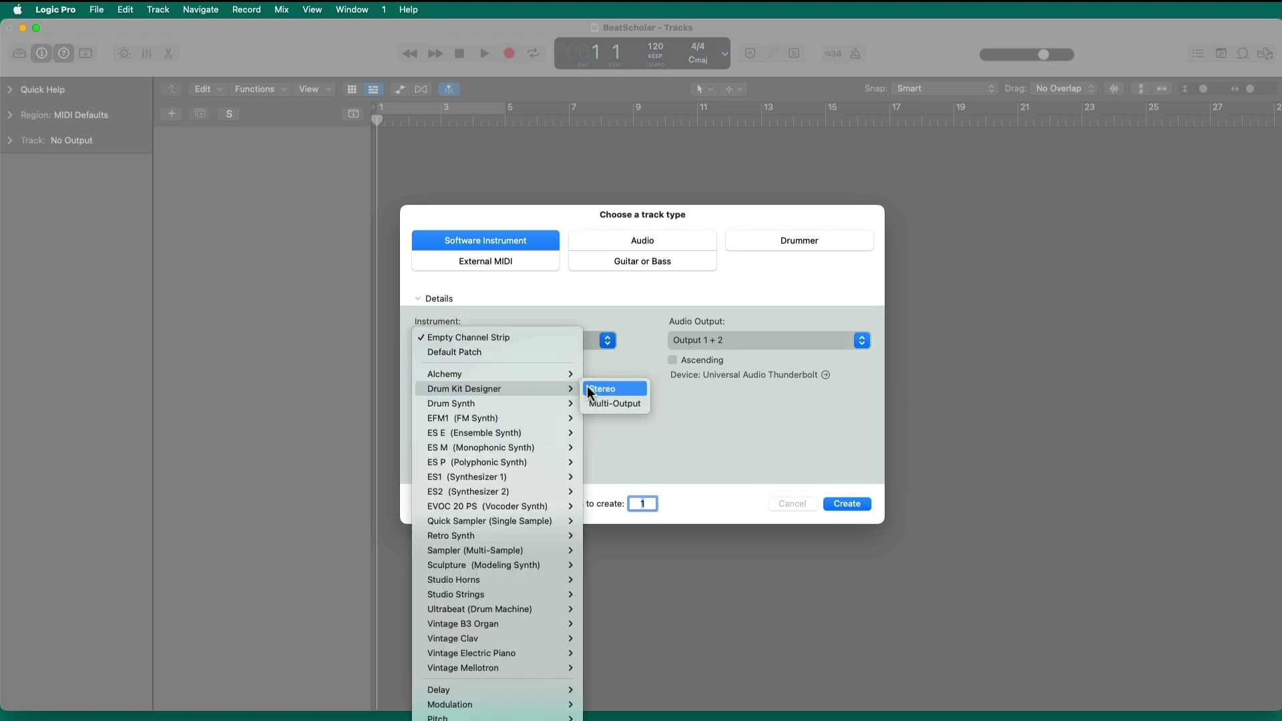
click(587, 387)
click(835, 501)
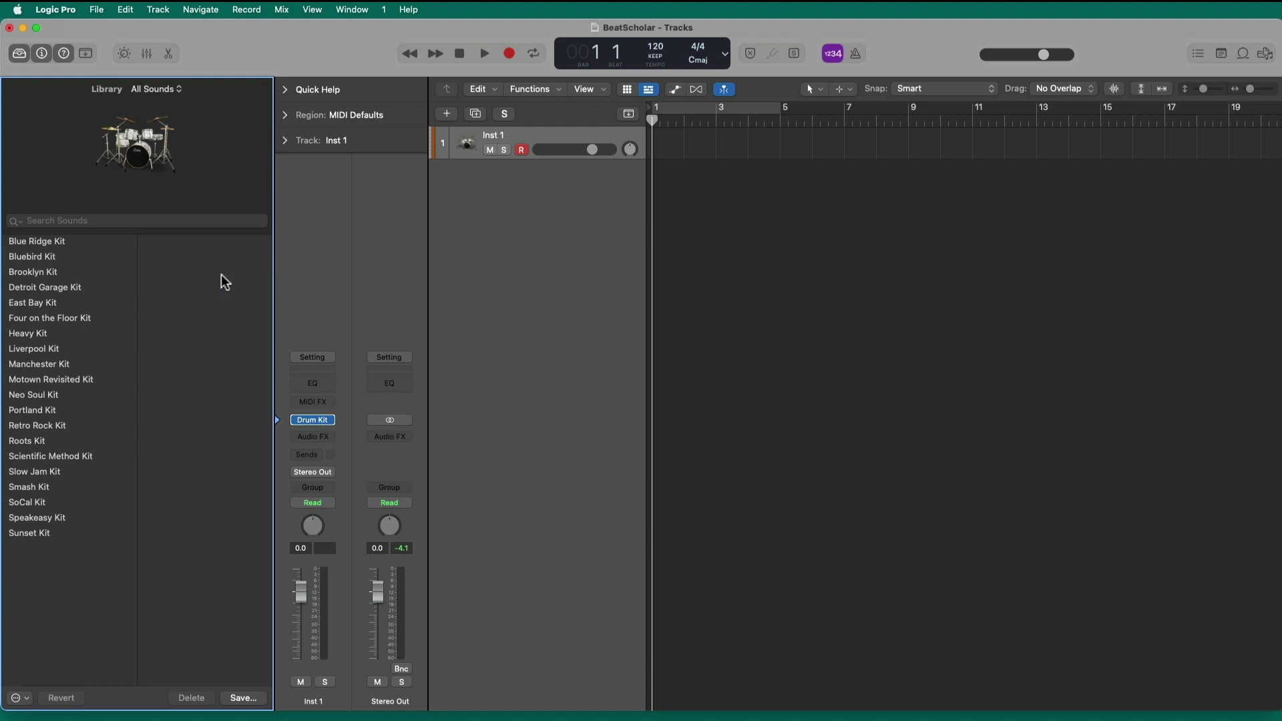
click(78, 271)
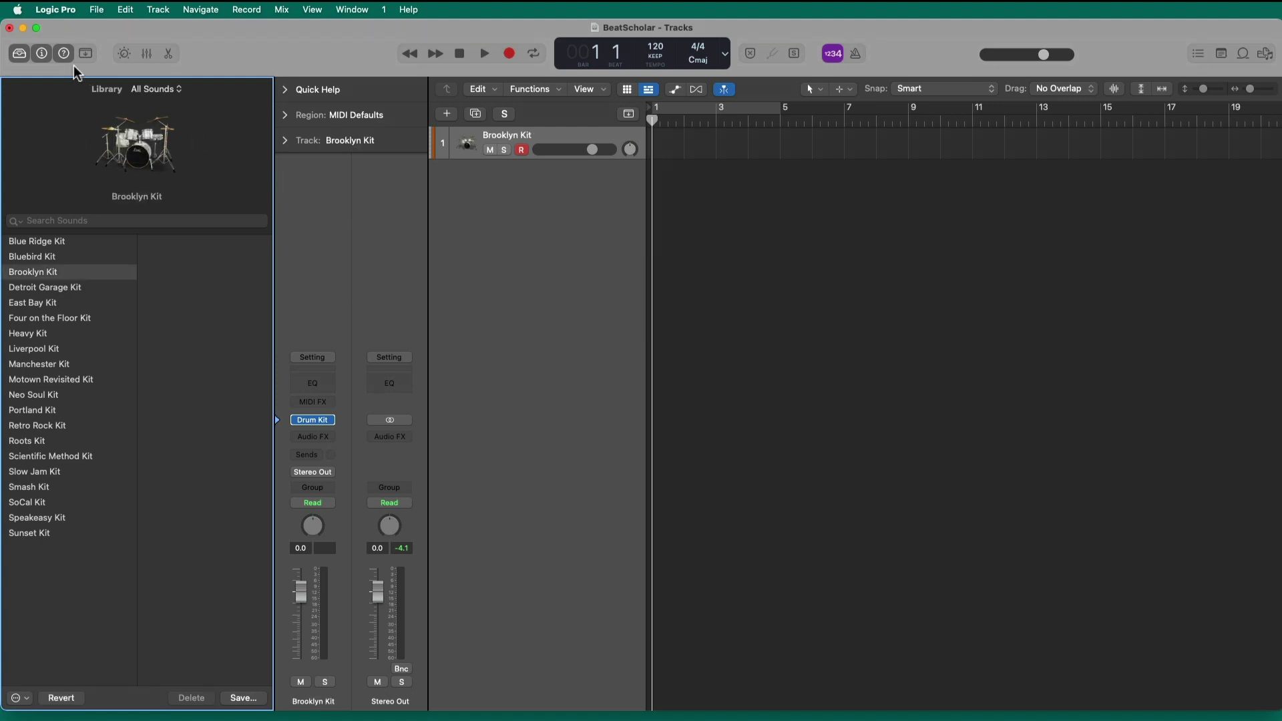
click(20, 53)
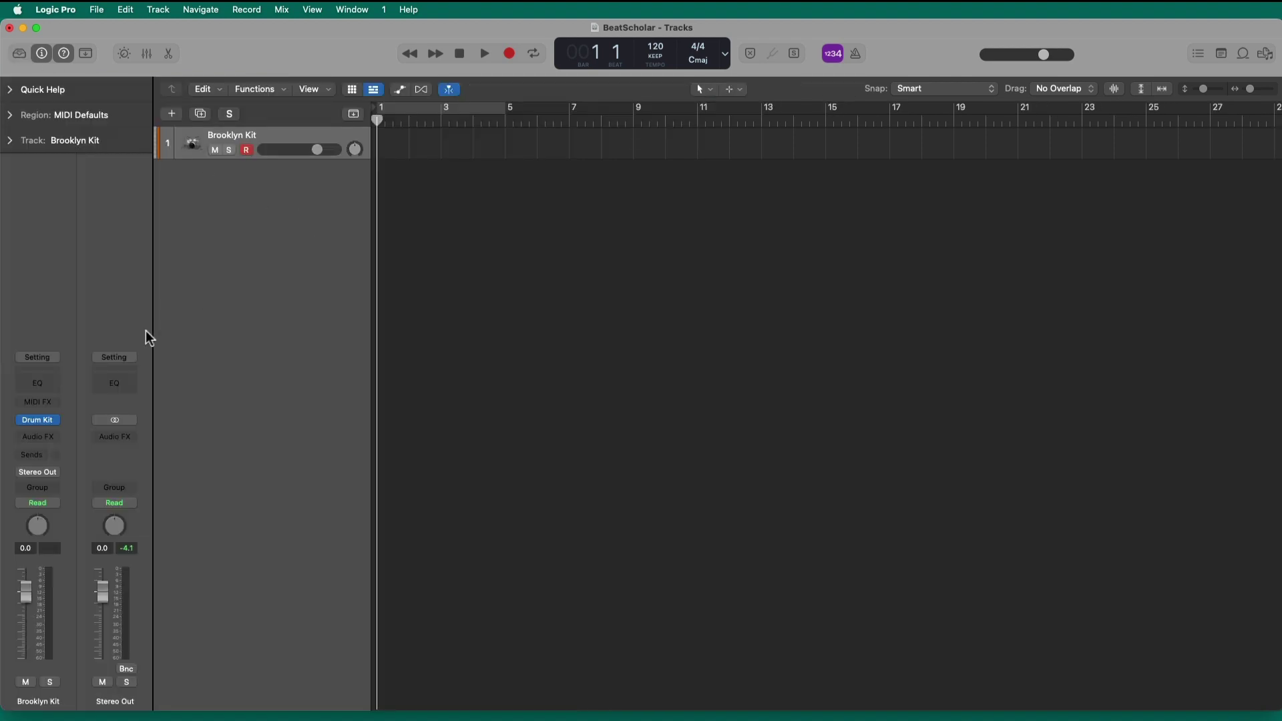
- Insert Audio Units > Modalics > Beat Scholar MIDI in the Brooklyn Kit's MIDI FX slot
click(52, 402)
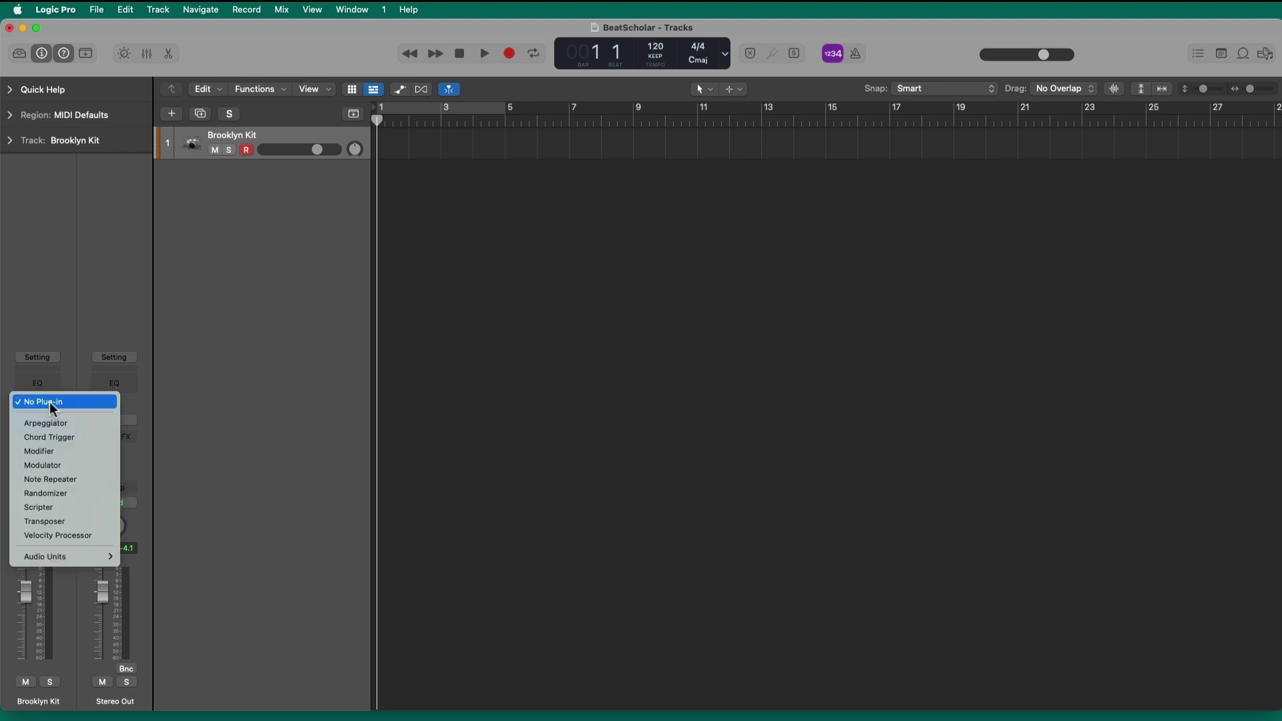
mouse_move(61, 554)
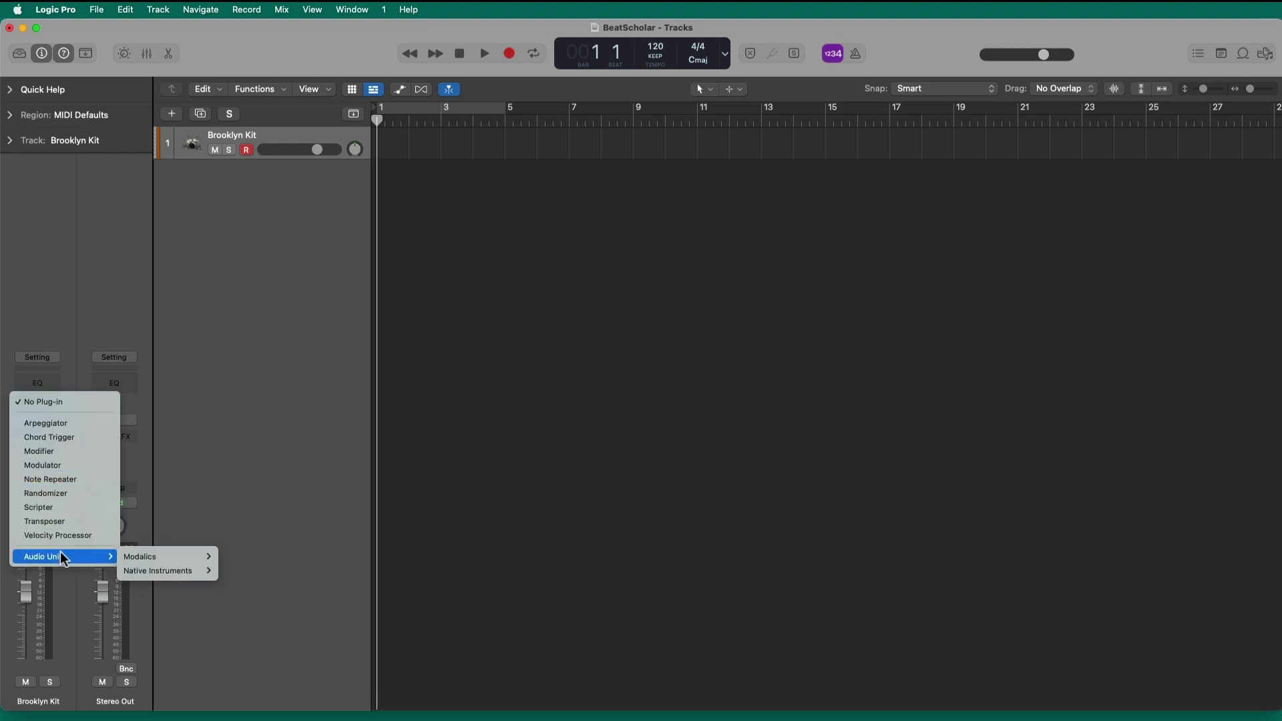
mouse_move(155, 557)
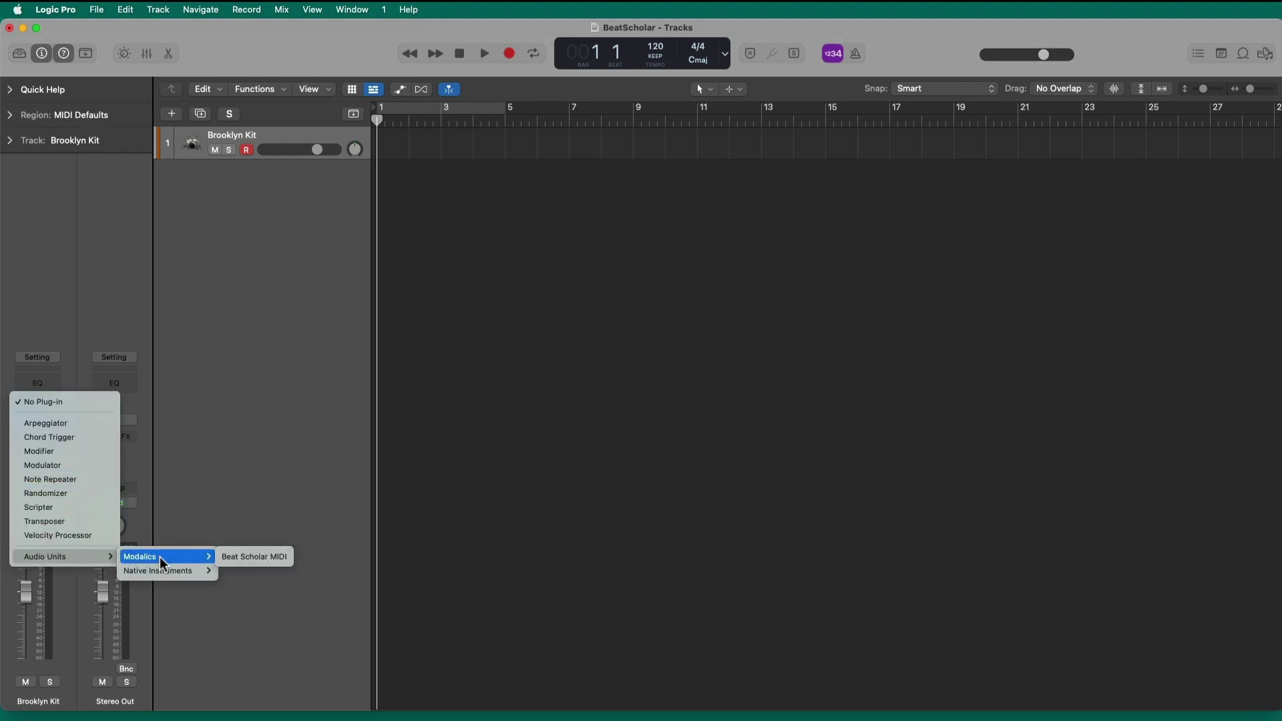
click(256, 558)
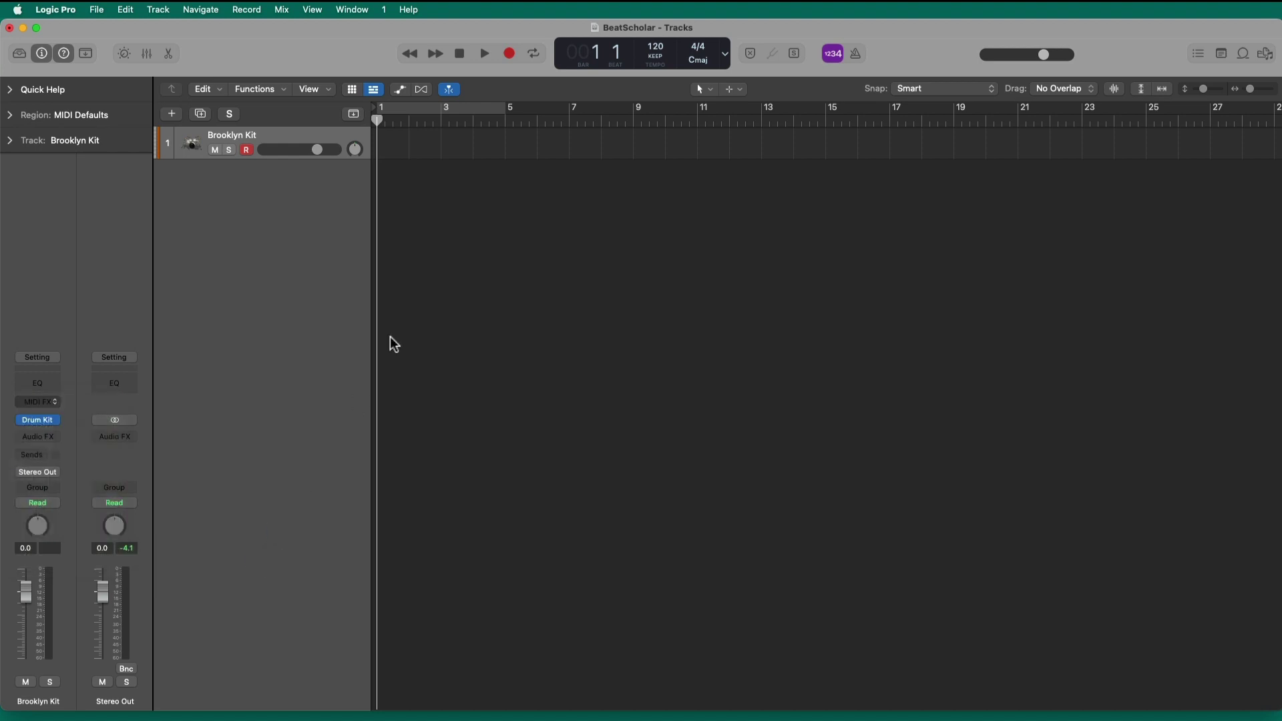
drag(901, 197, 527, 203)
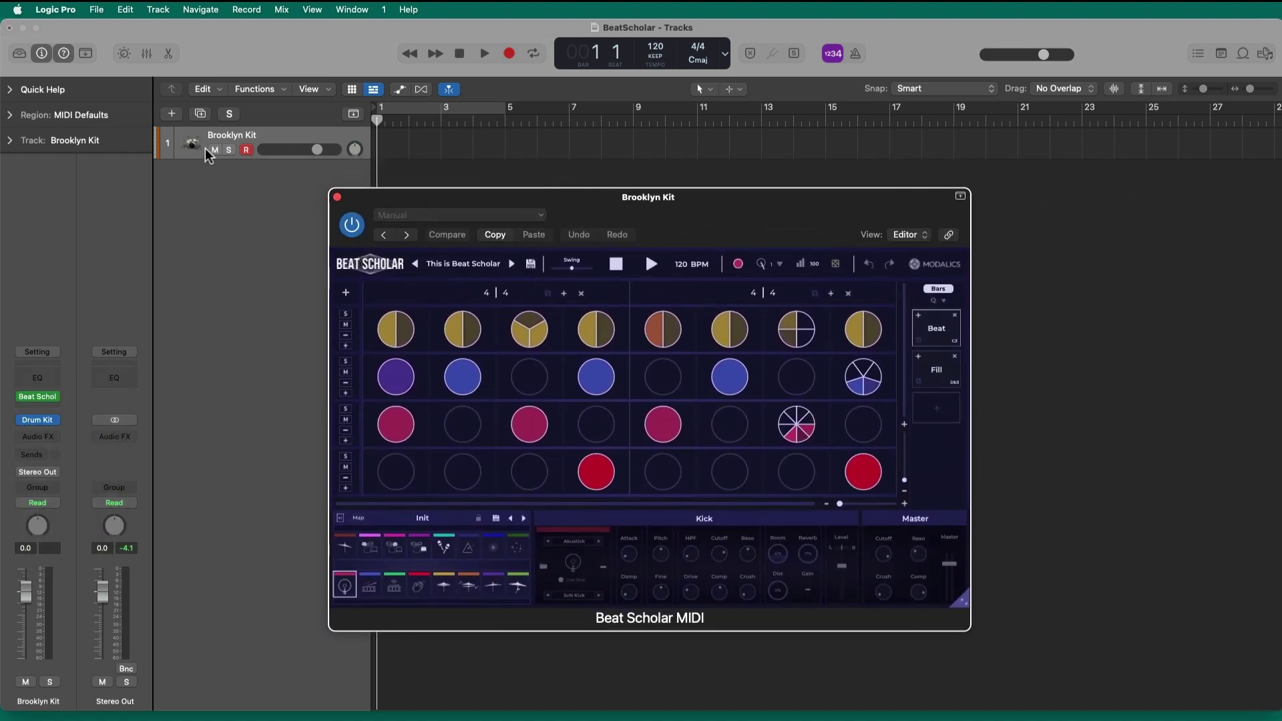
key(space)
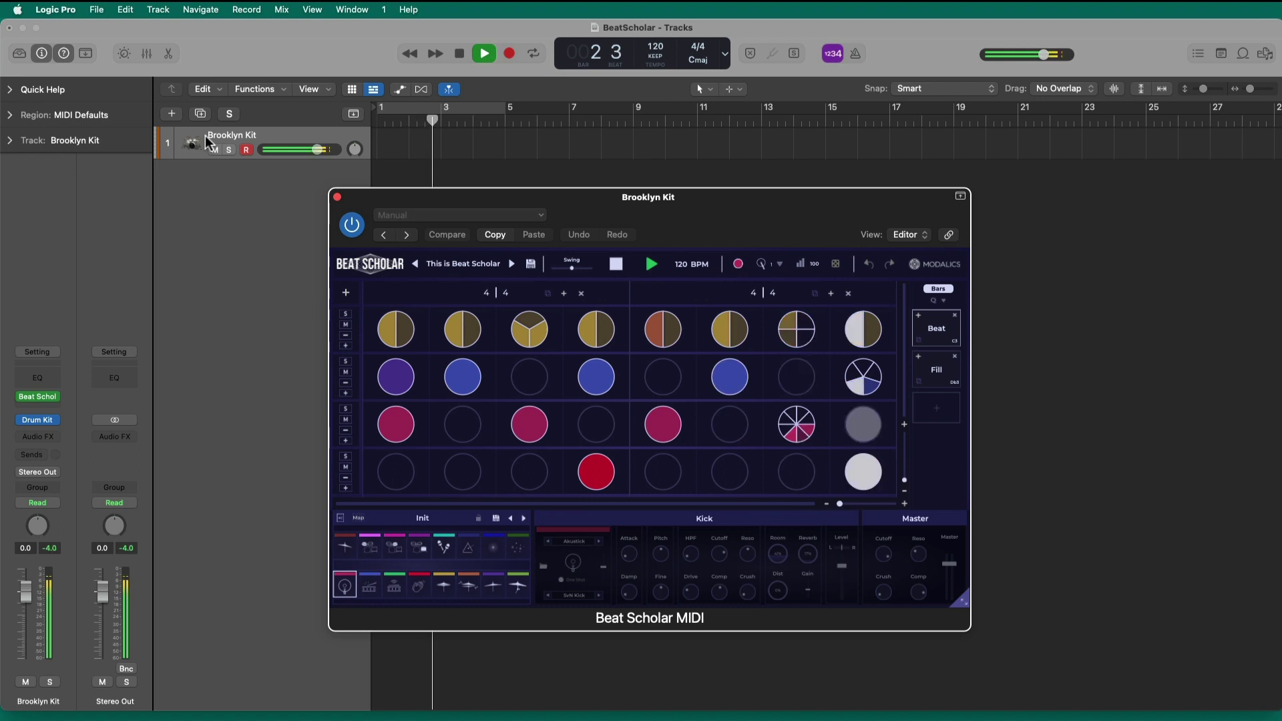
key(space)
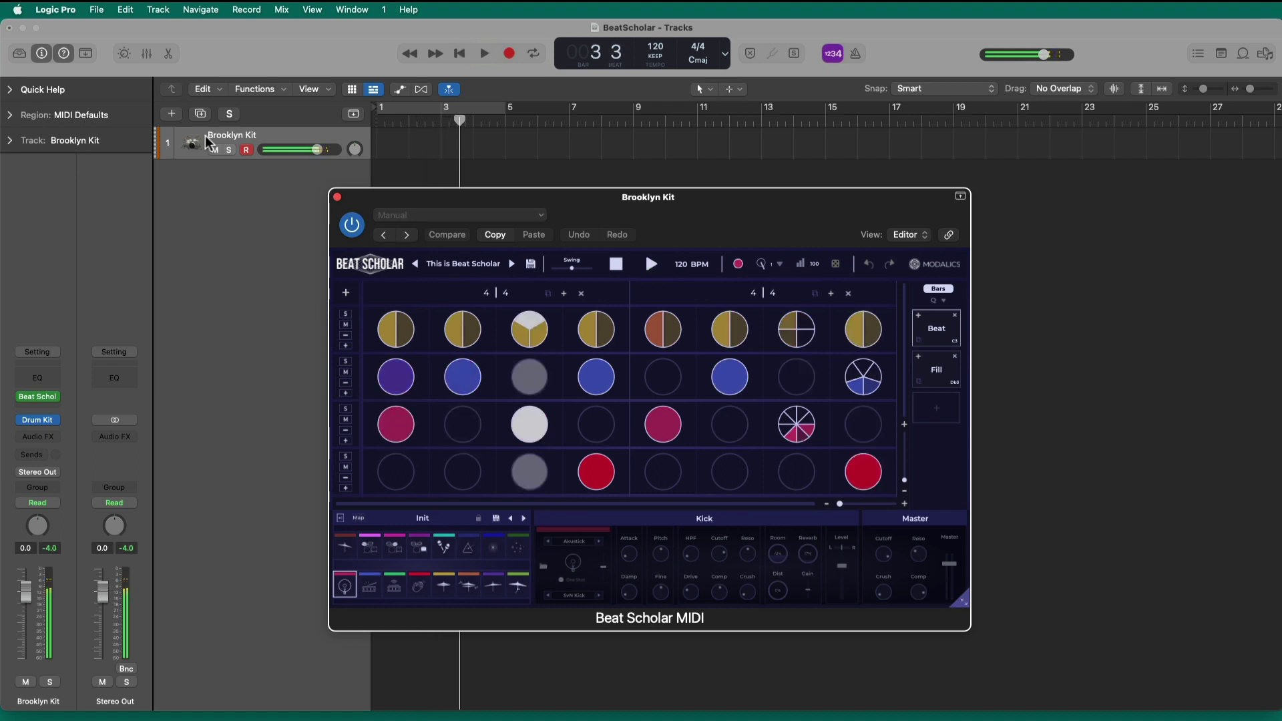
key(Return)
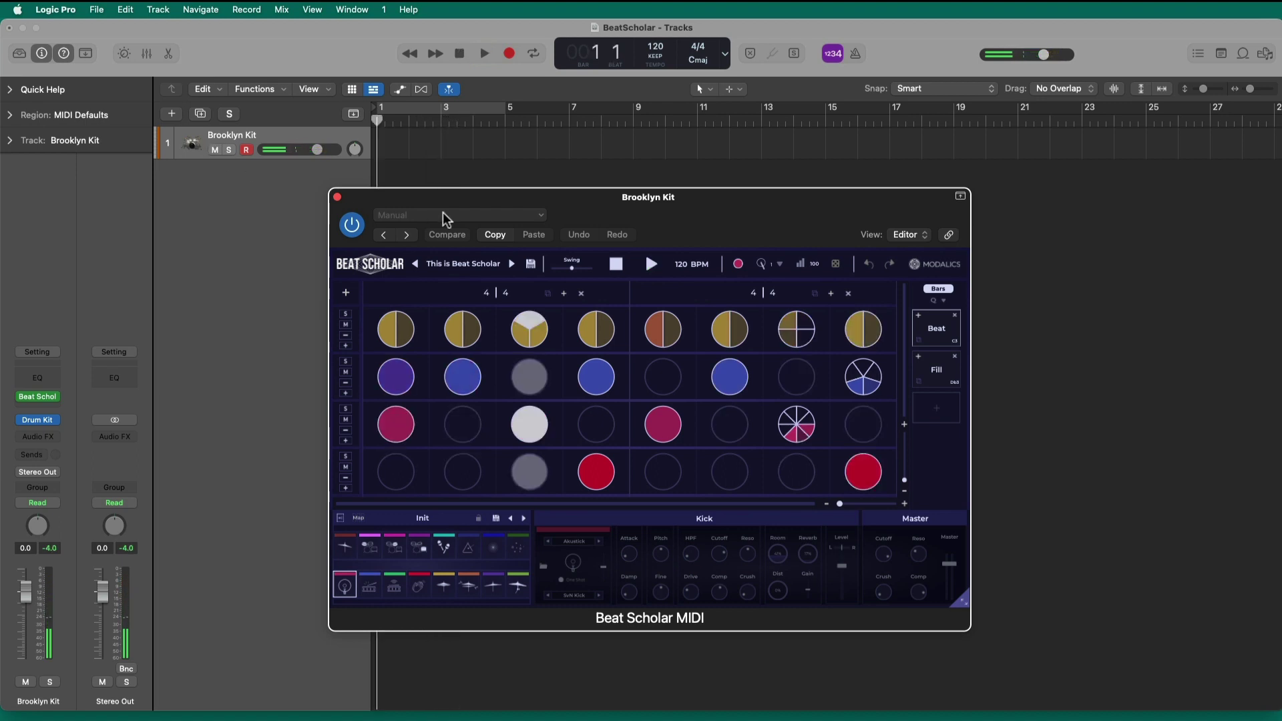
drag(451, 208, 504, 207)
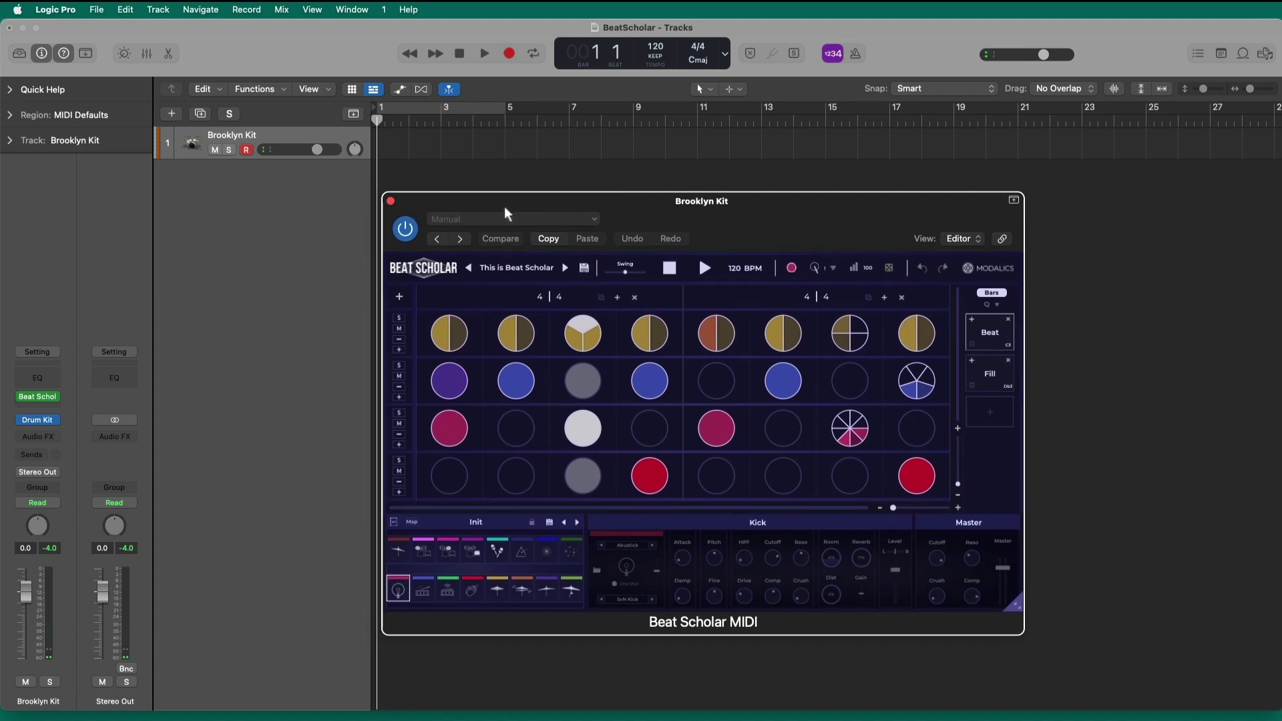
- Compare Beat and Fill, then drag the Beat pattern to bar 1 of Brooklyn Kit, importing tempo
click(993, 337)
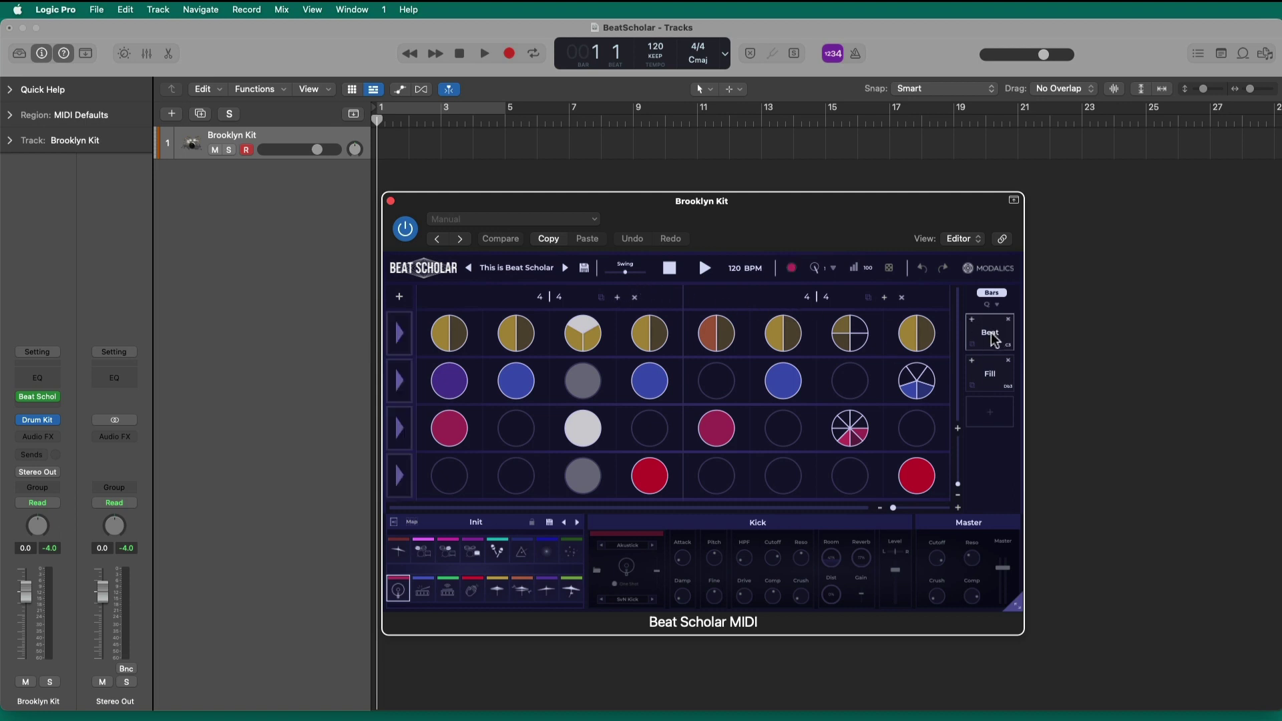
click(990, 374)
click(992, 337)
click(995, 376)
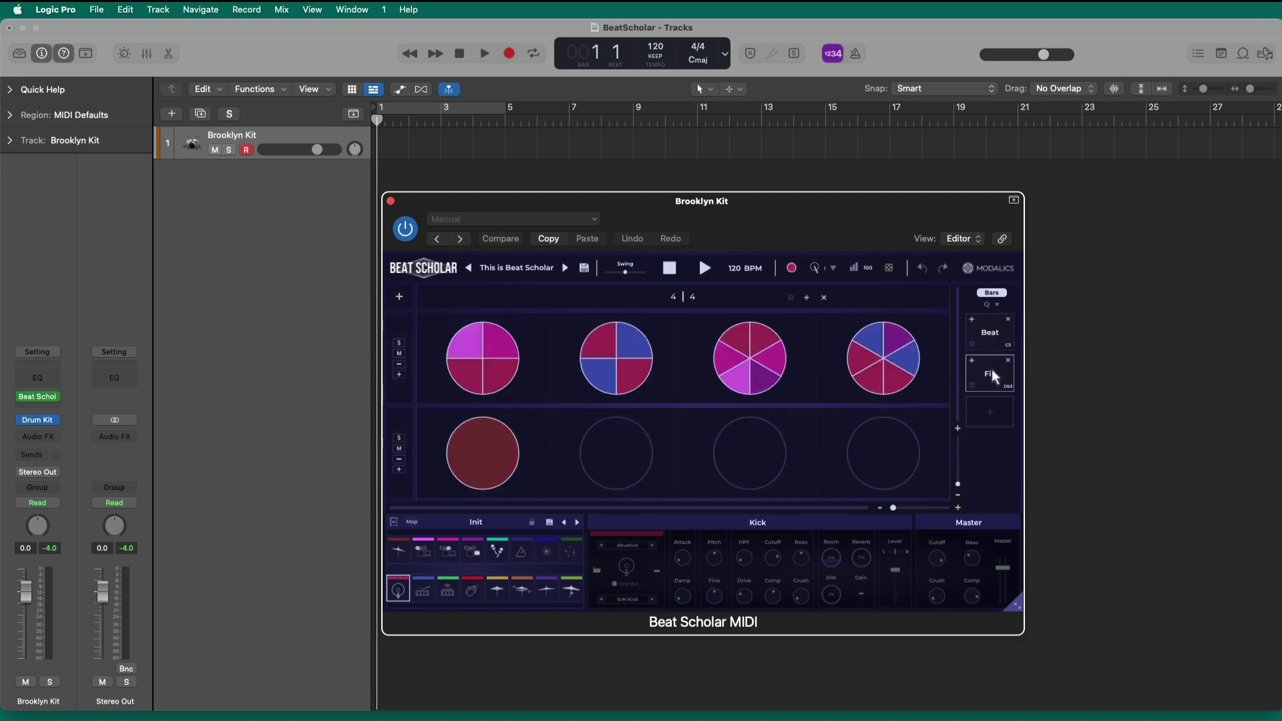
click(994, 346)
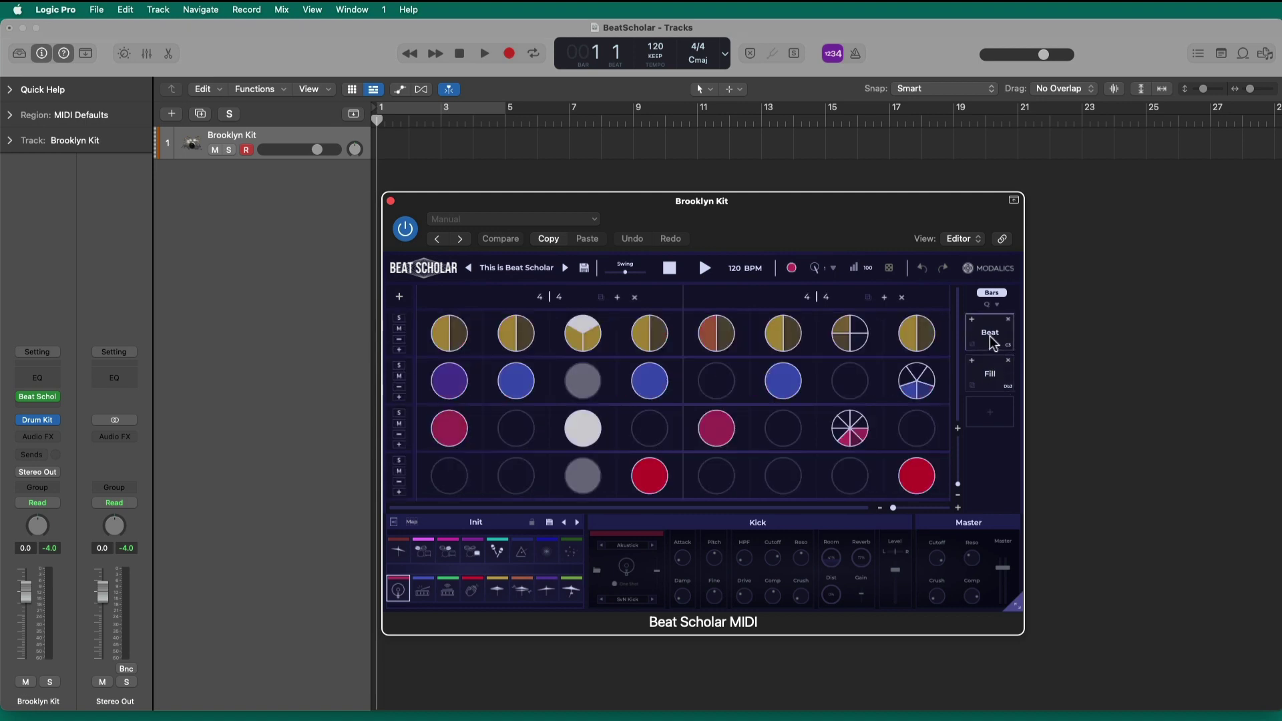
drag(993, 344, 383, 148)
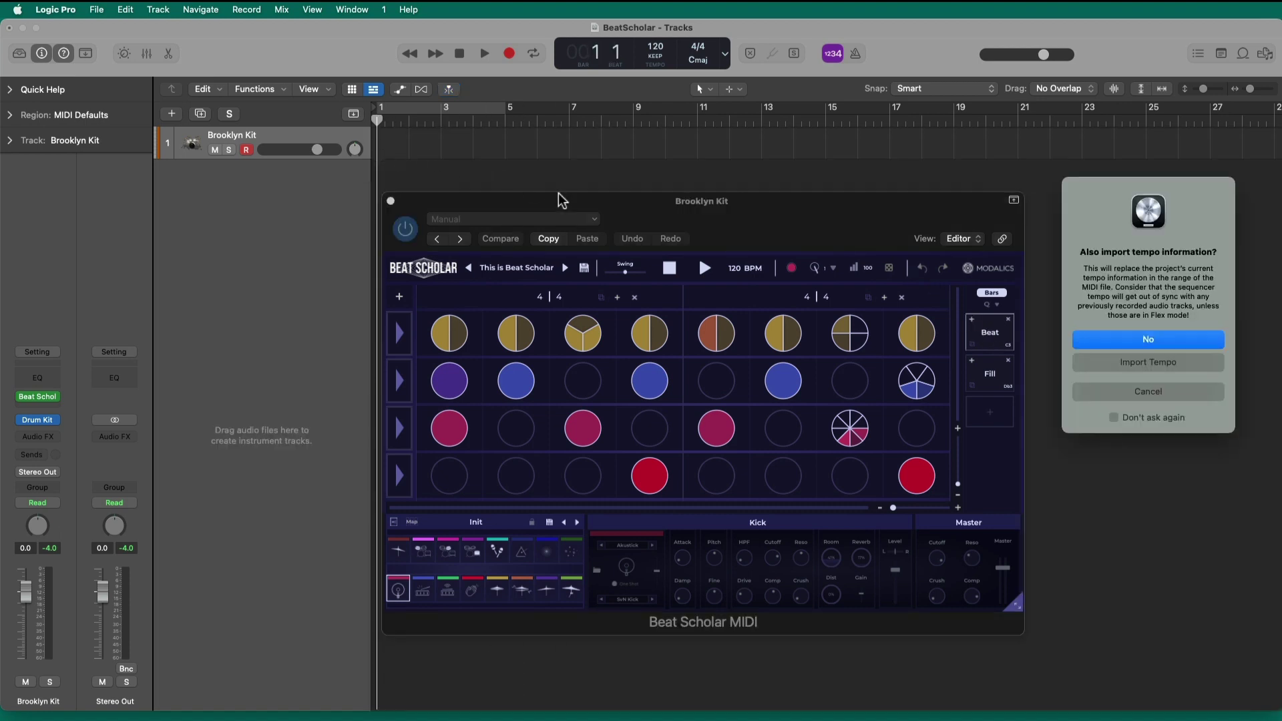
click(1137, 364)
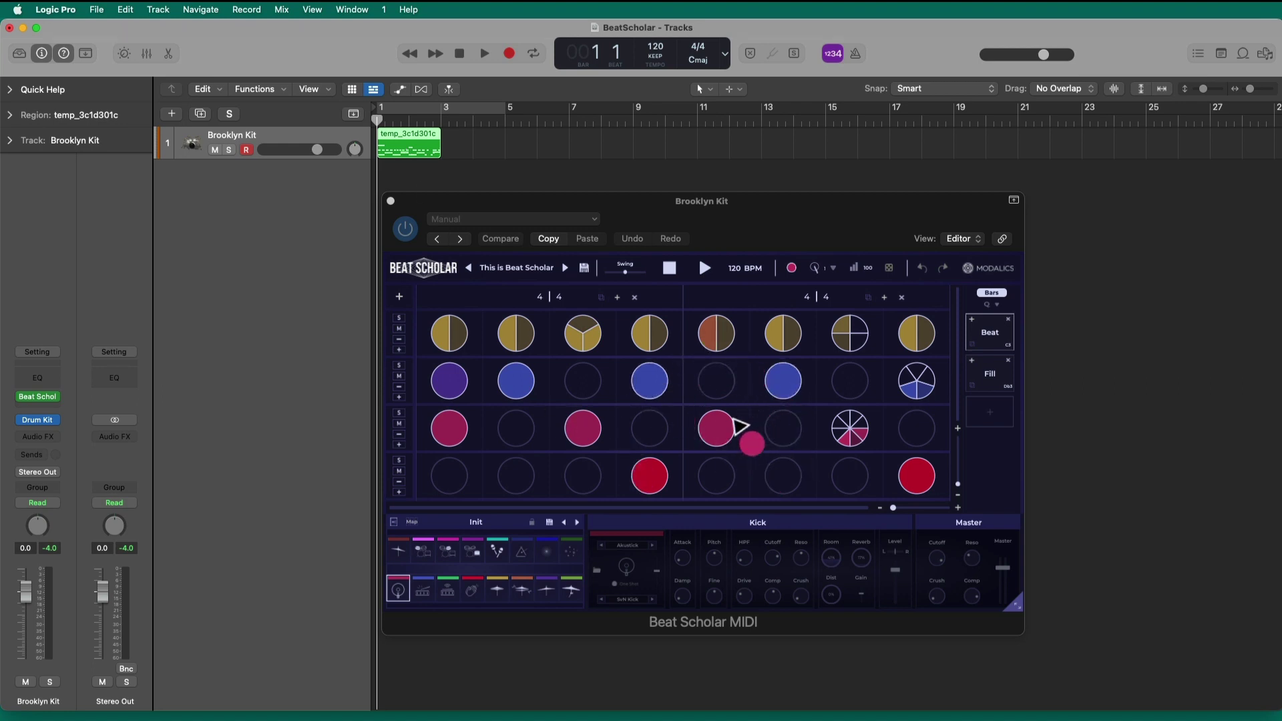
click(444, 208)
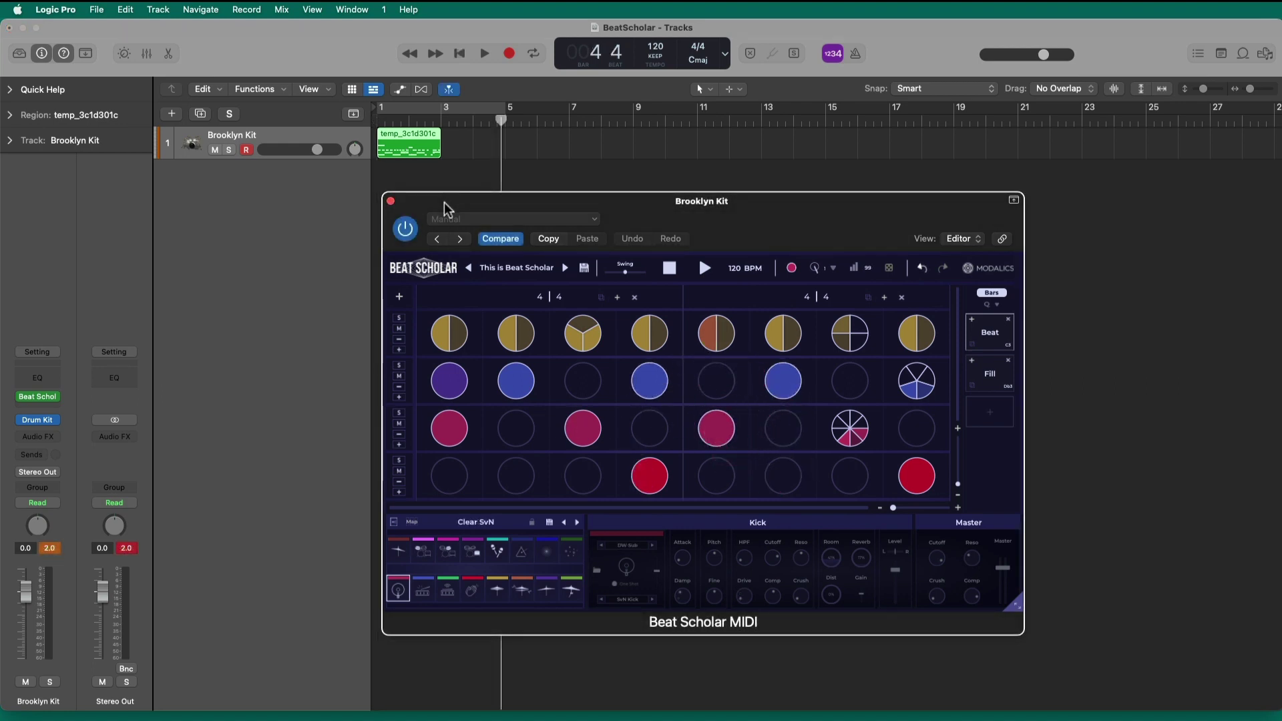
- Set the Brooklyn Kit's MIDI FX slot to No Plug-in and play the track from the start
click(390, 202)
click(55, 396)
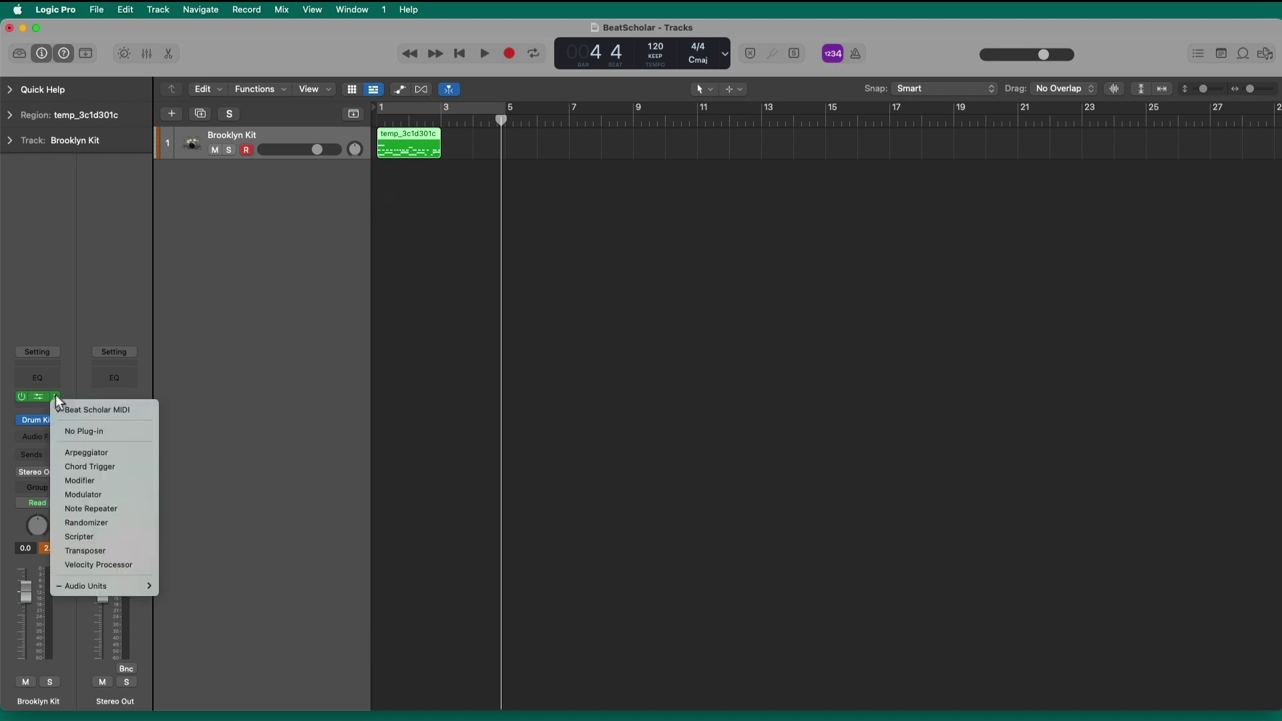
click(83, 431)
key(Return)
key(space)
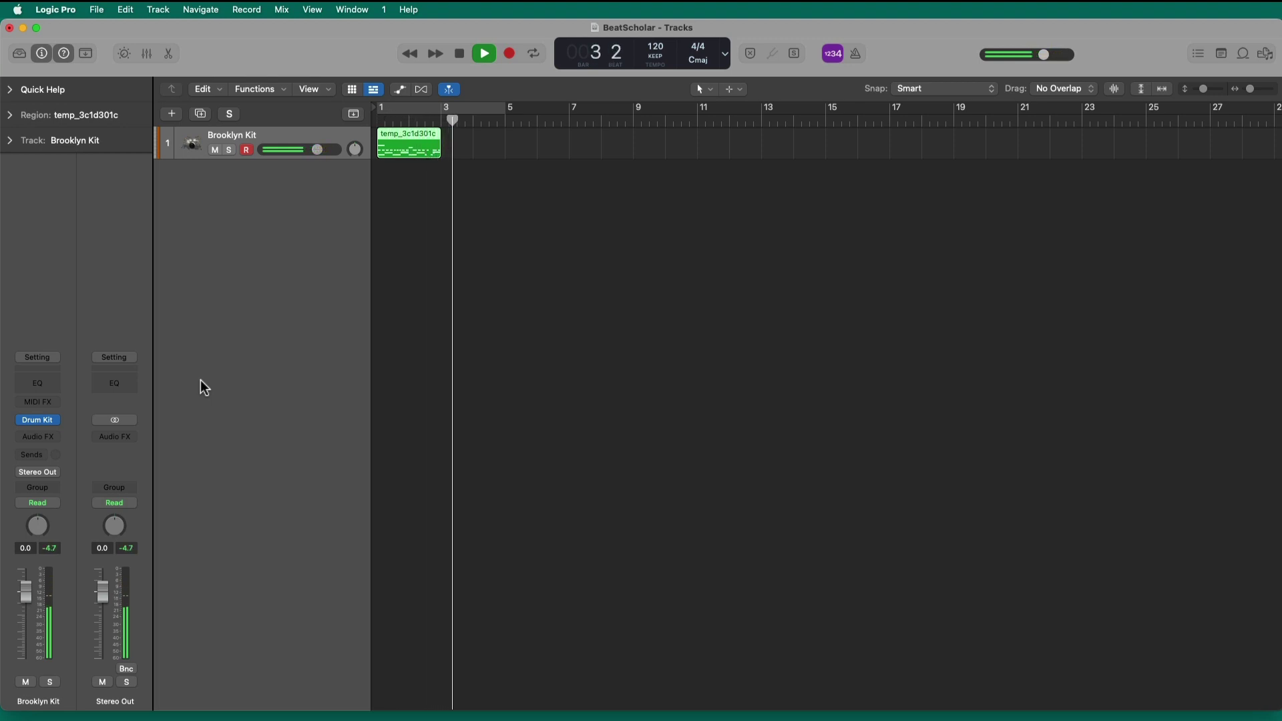
key(space)
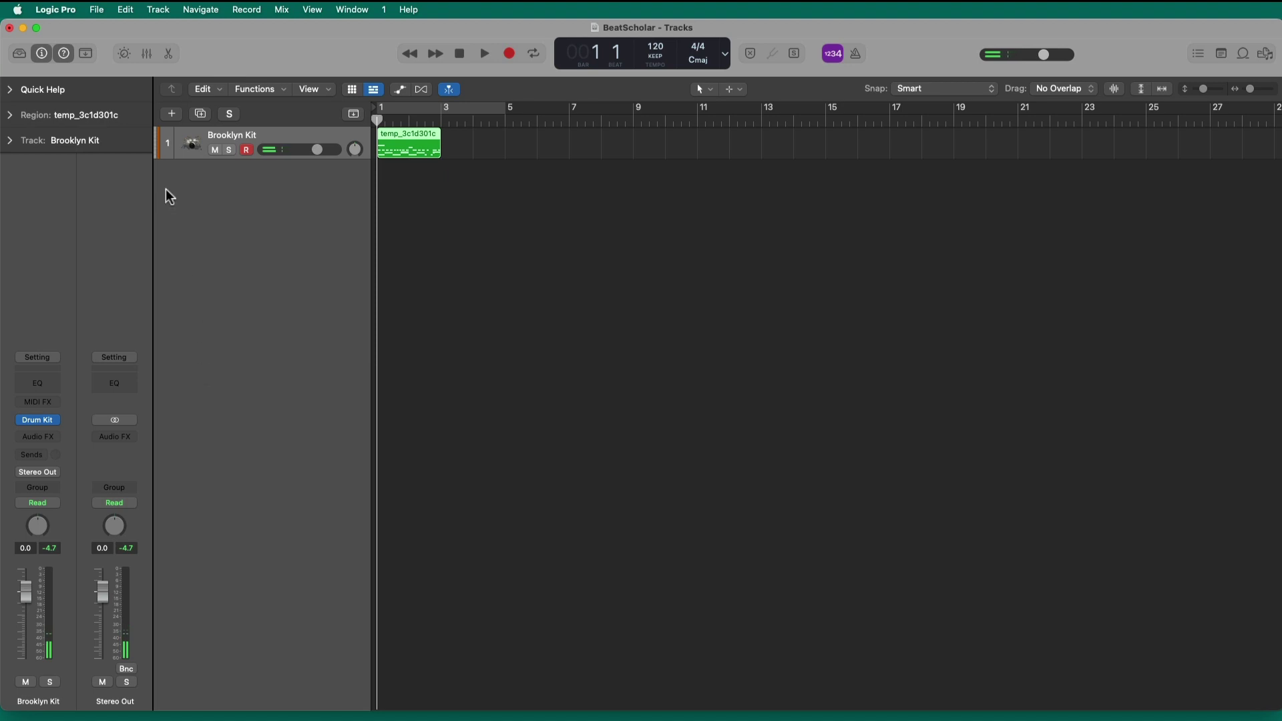
- Create a software instrument track, Inst 2, with Beat Scholar as its instrument
click(172, 114)
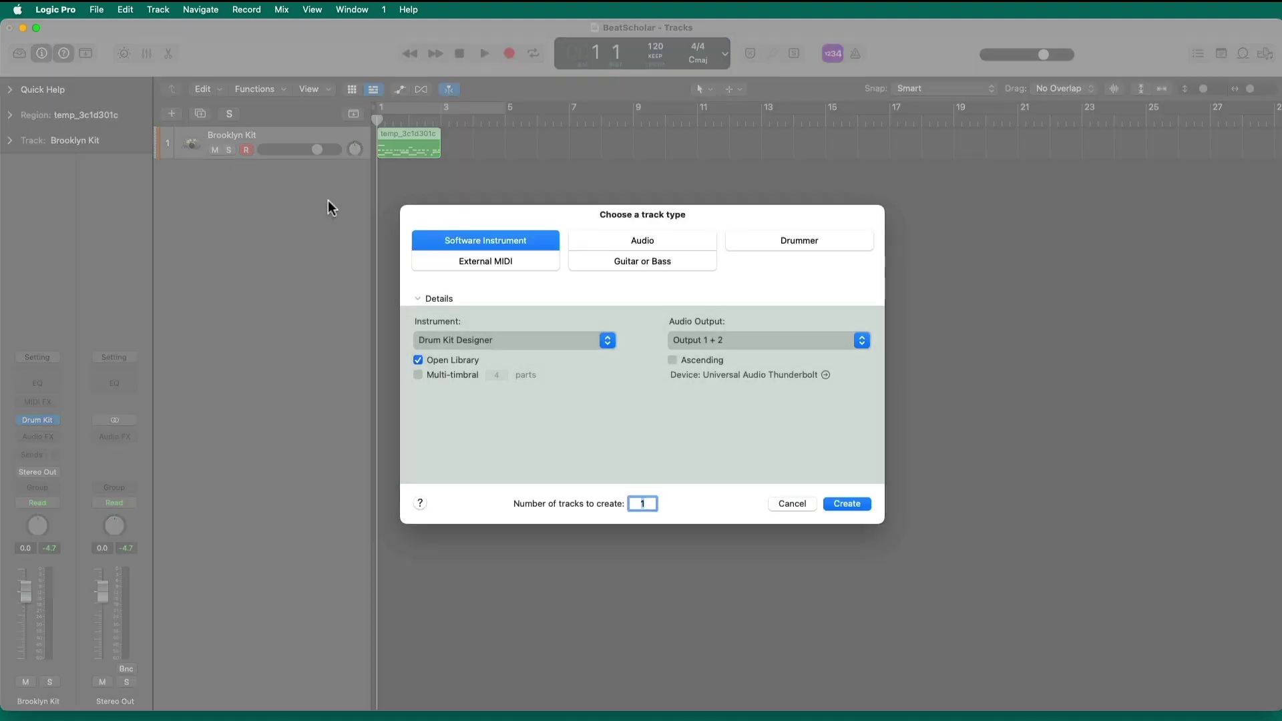
click(606, 340)
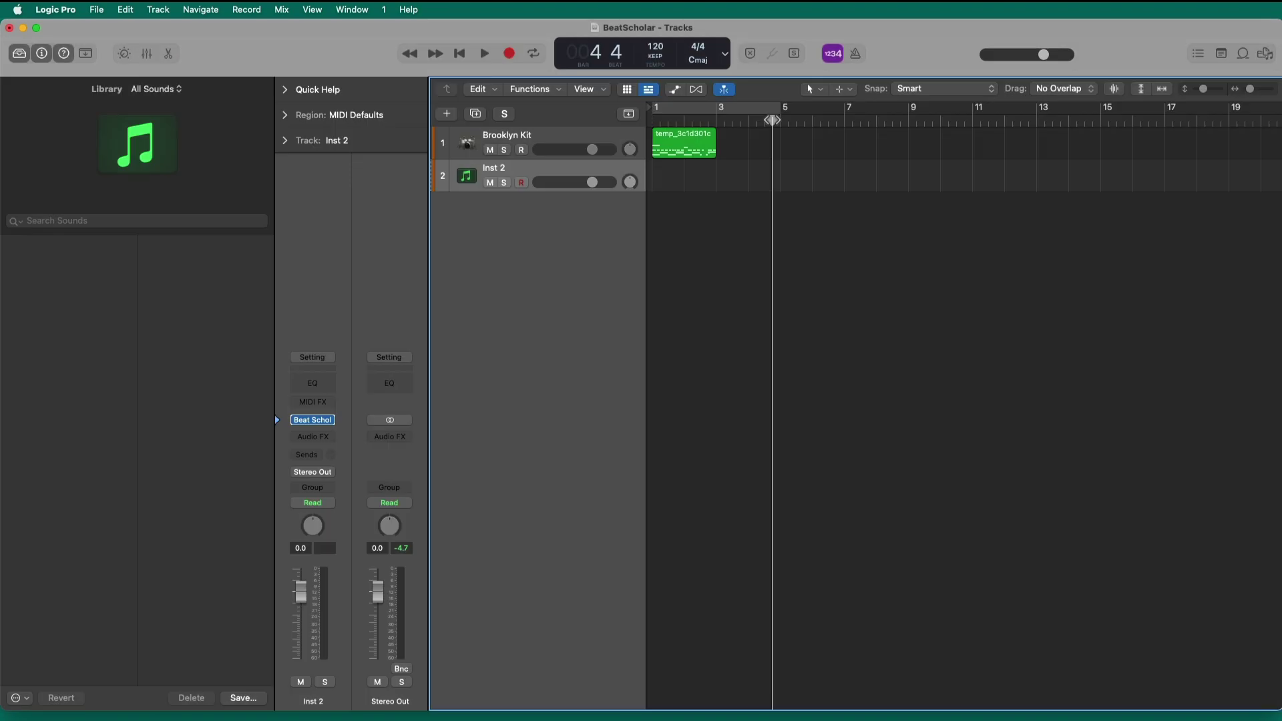
click(717, 121)
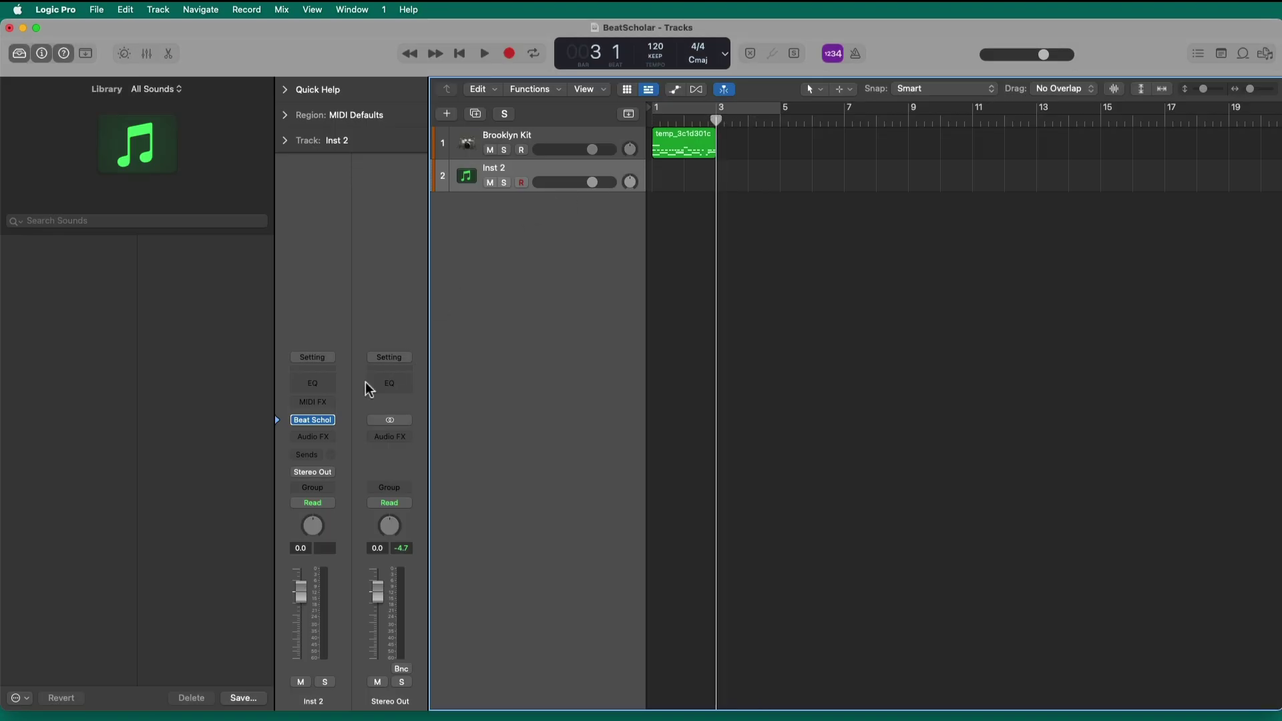
- Open Beat Scholar on Inst 2 and drag its Fill pattern to bar 3, declining tempo import
click(18, 53)
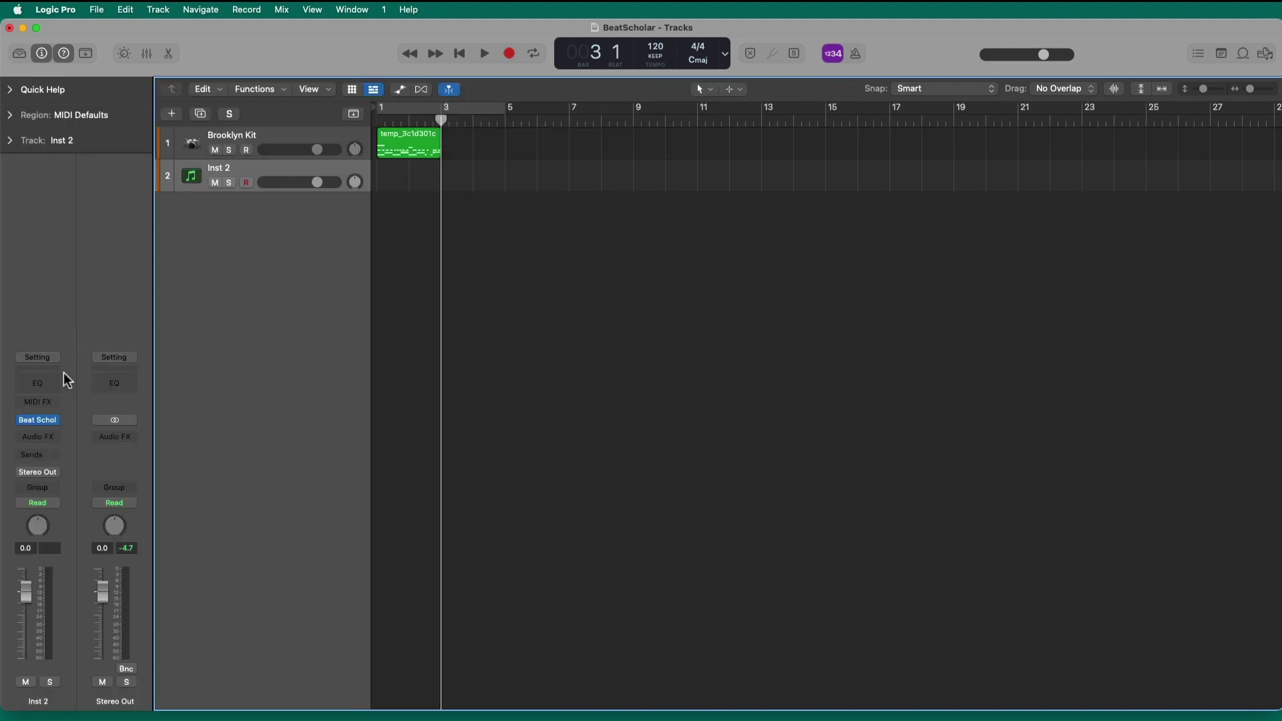
click(41, 422)
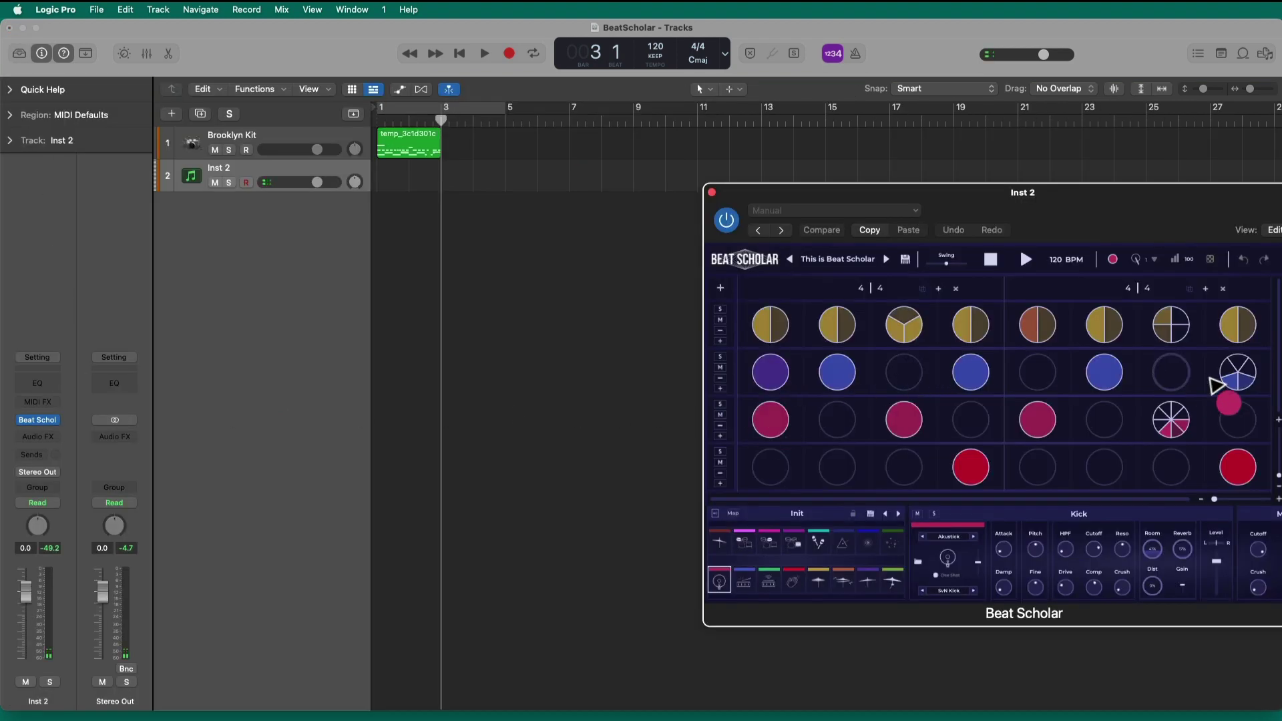
drag(1215, 215, 987, 246)
drag(1089, 407, 447, 180)
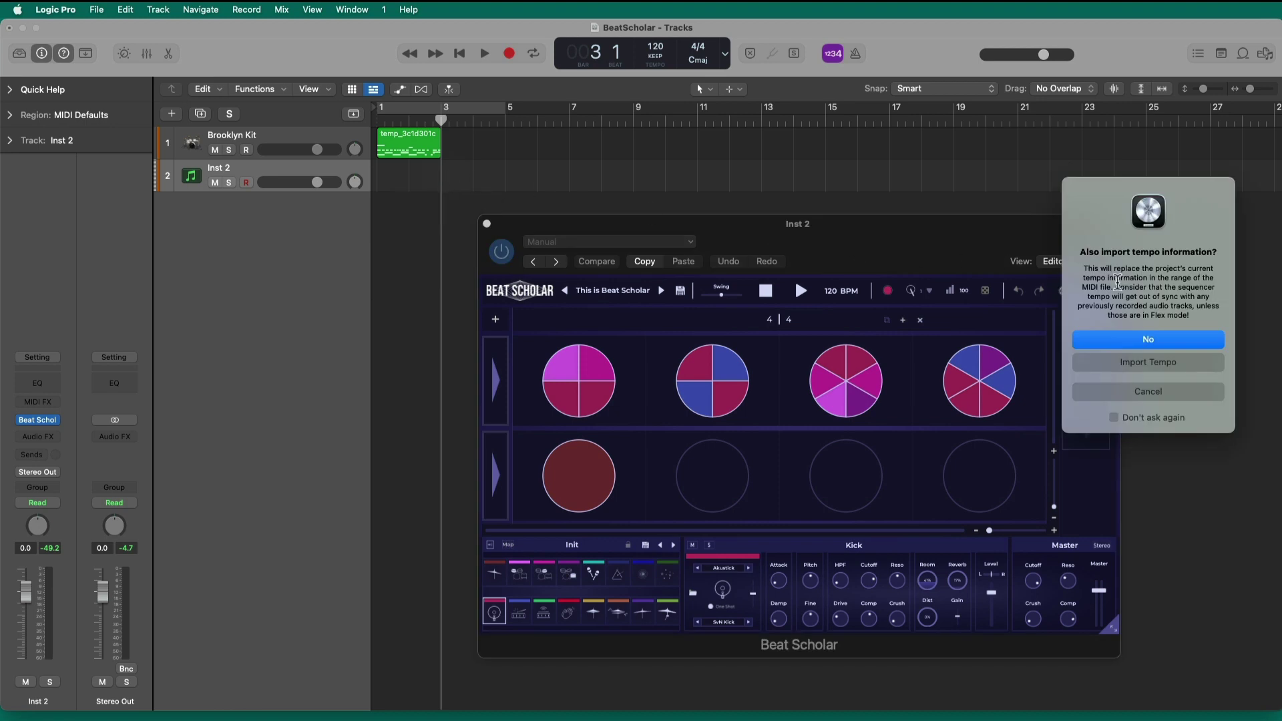
click(1145, 340)
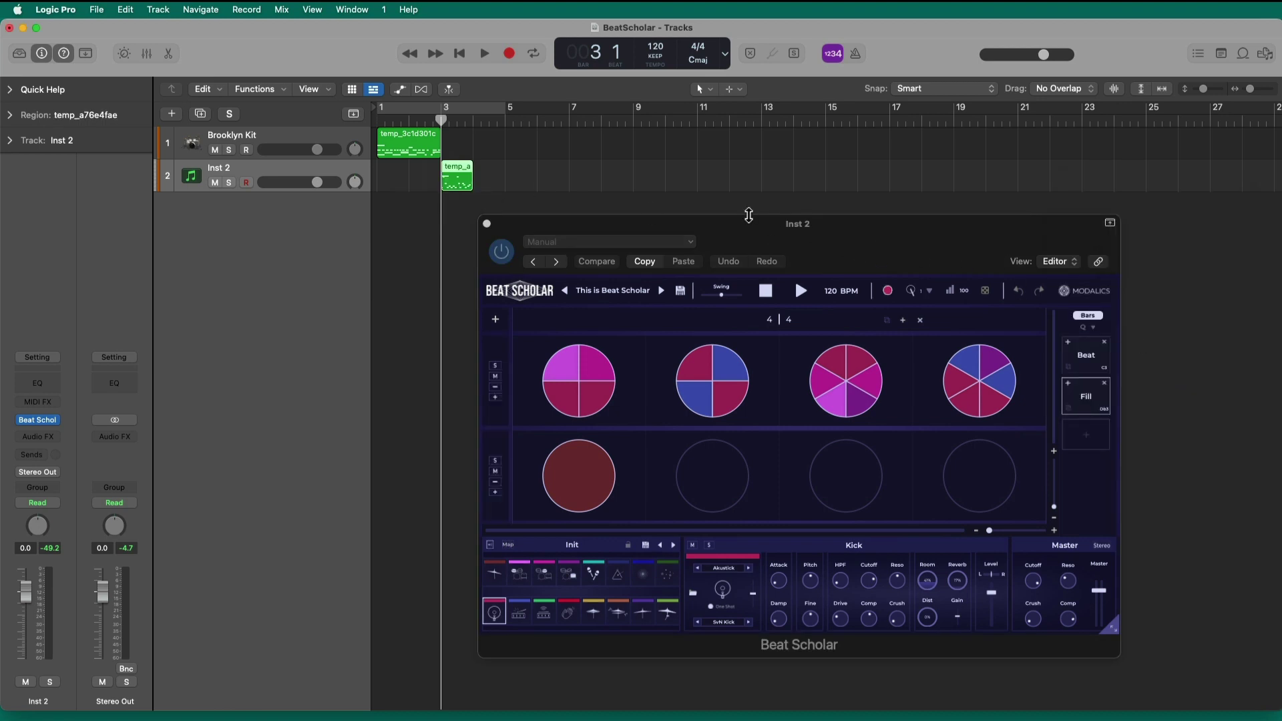
- Uncheck Enable > Sequencer in Beat Scholar's preset menu on Inst 2 and play again
key(space)
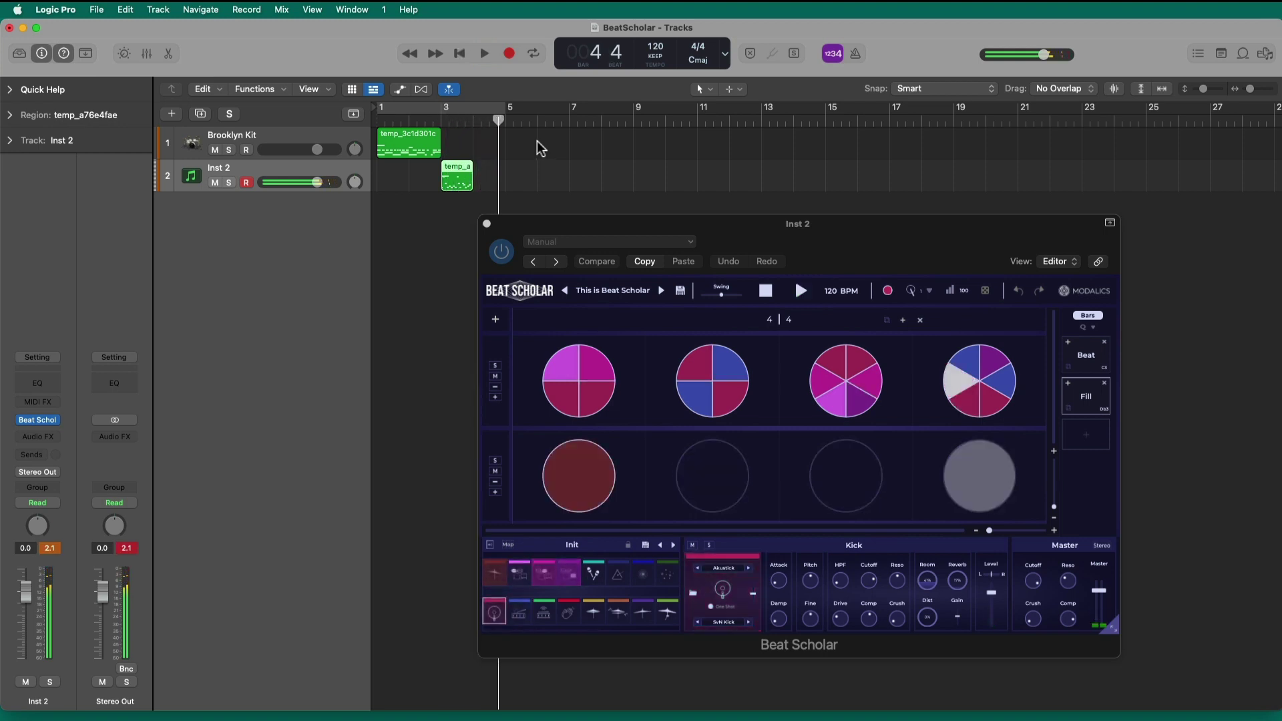
key(space)
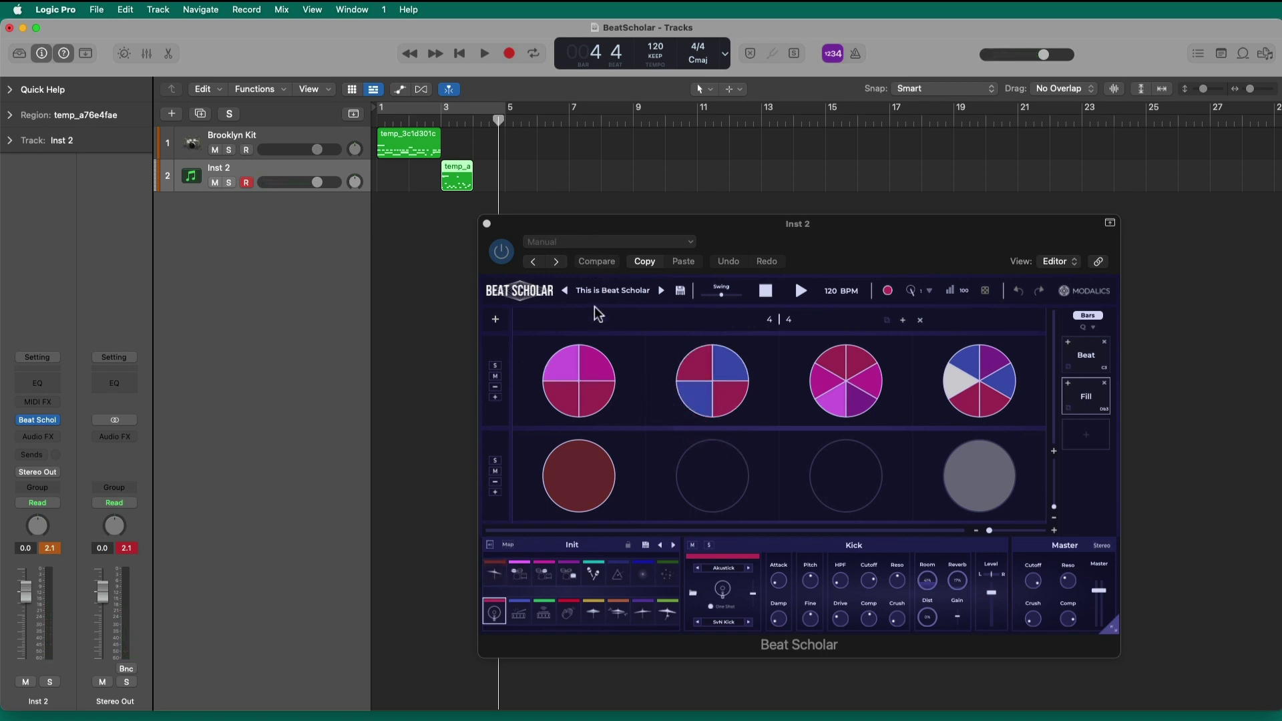
click(619, 291)
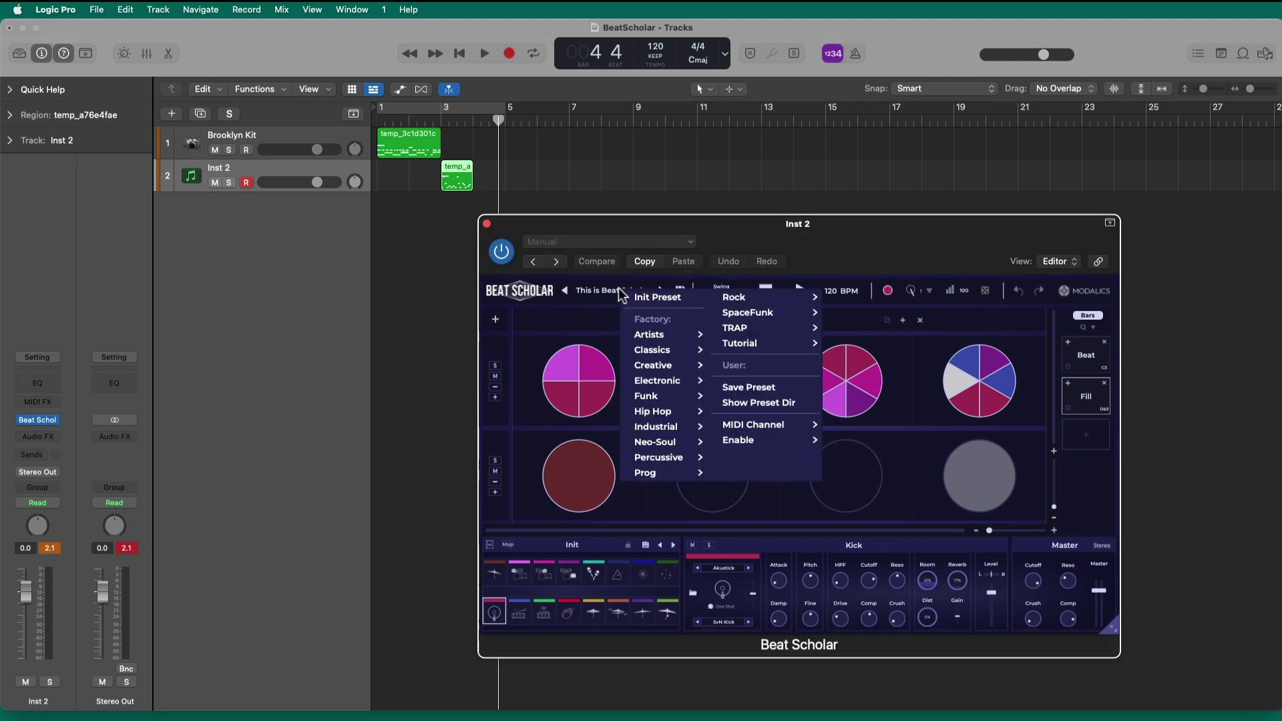
mouse_move(768, 425)
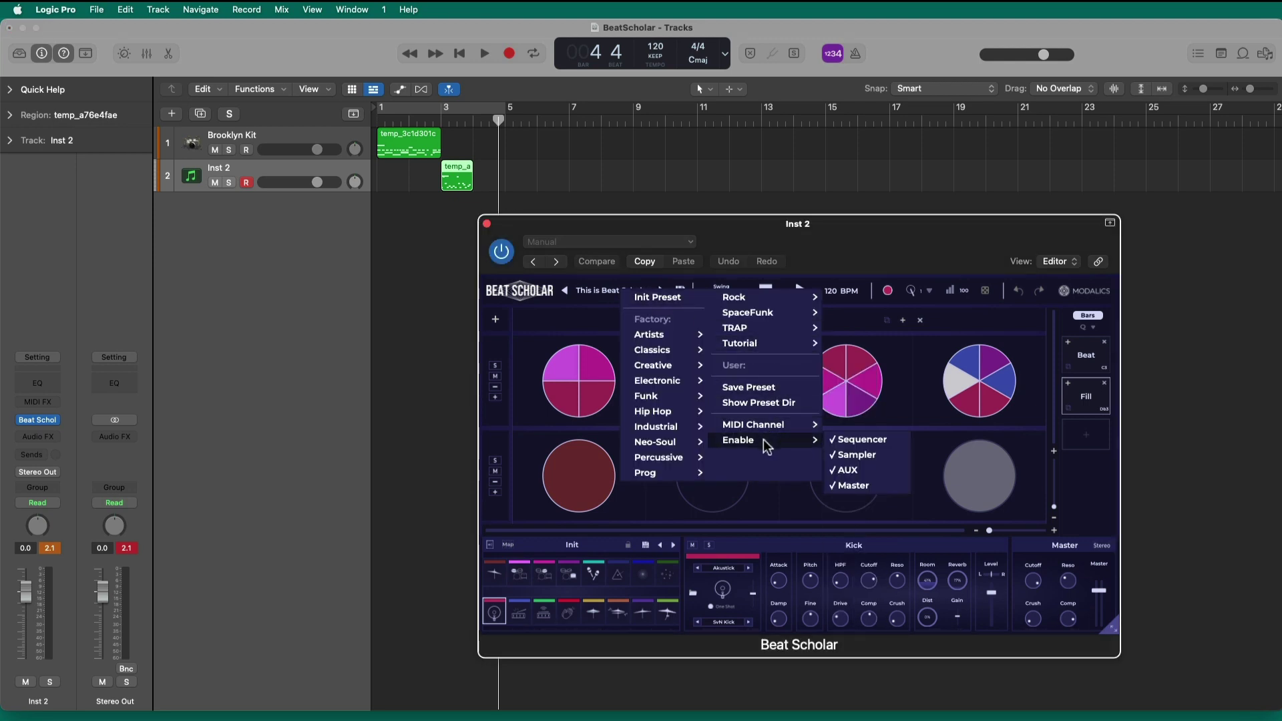
click(852, 438)
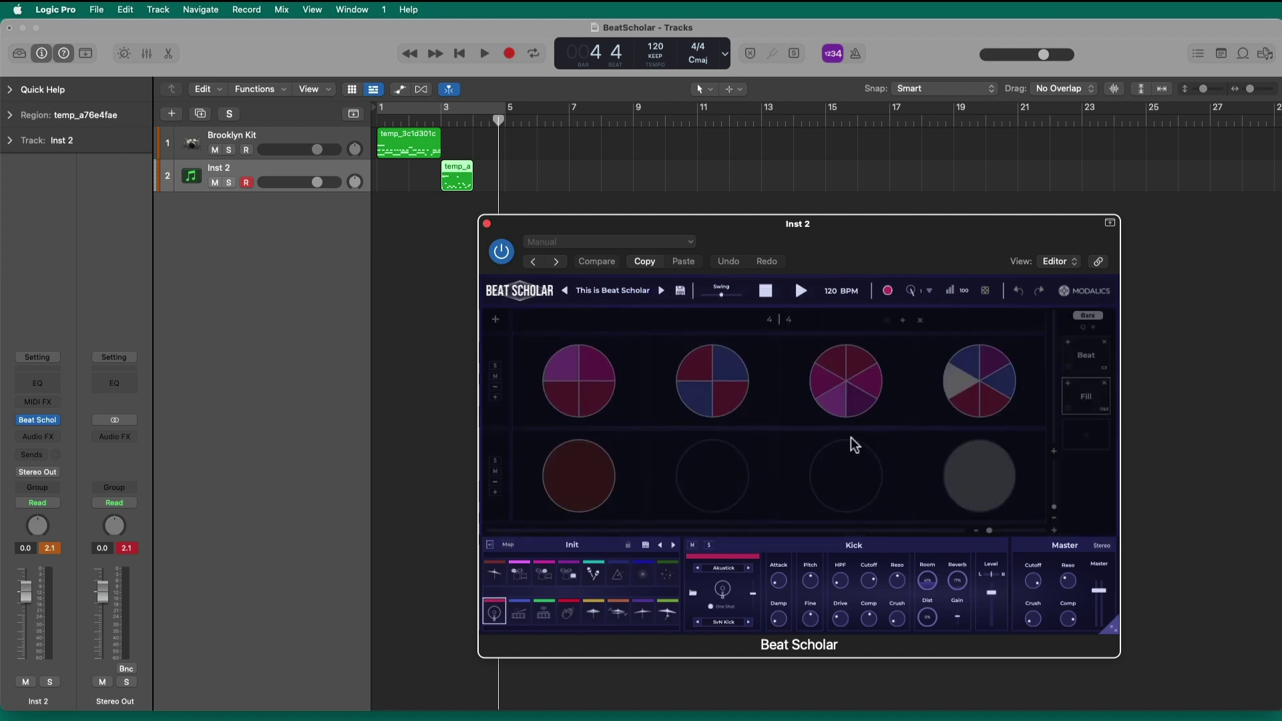
key(space)
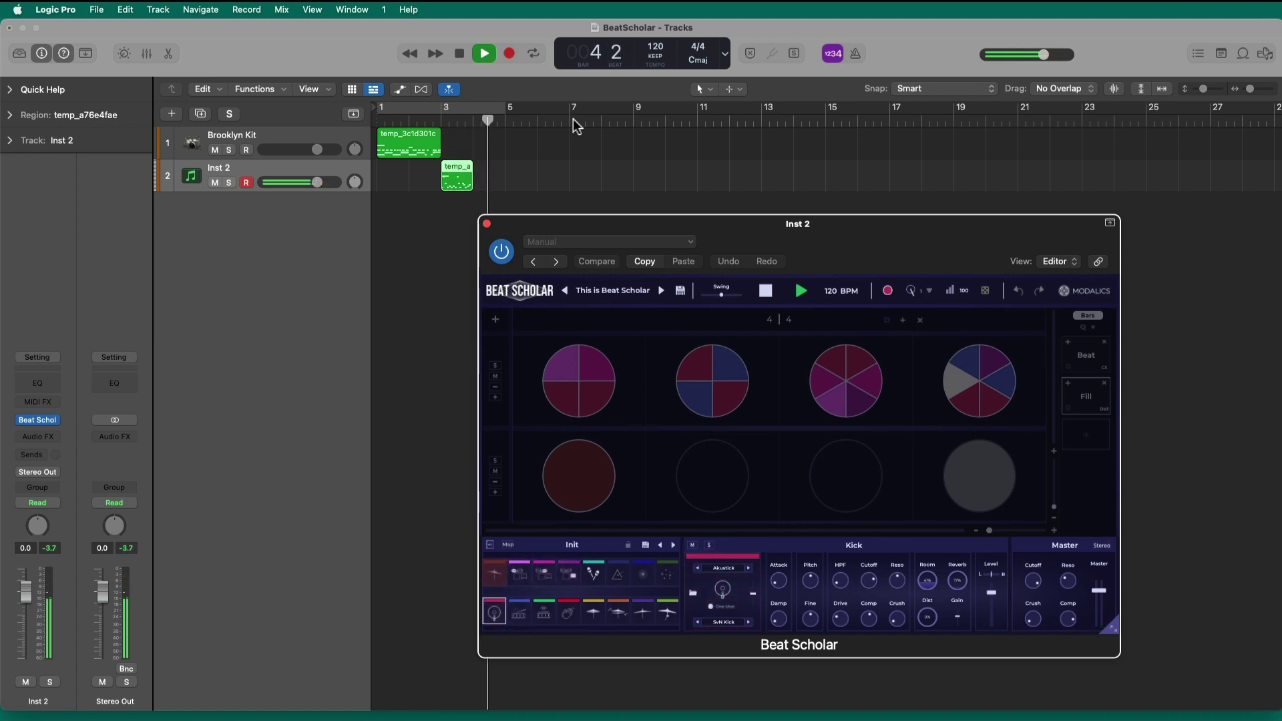
- Option-drag the temp_3c1d301c region onto Inst 2 at bar 5 and play it back
key(space)
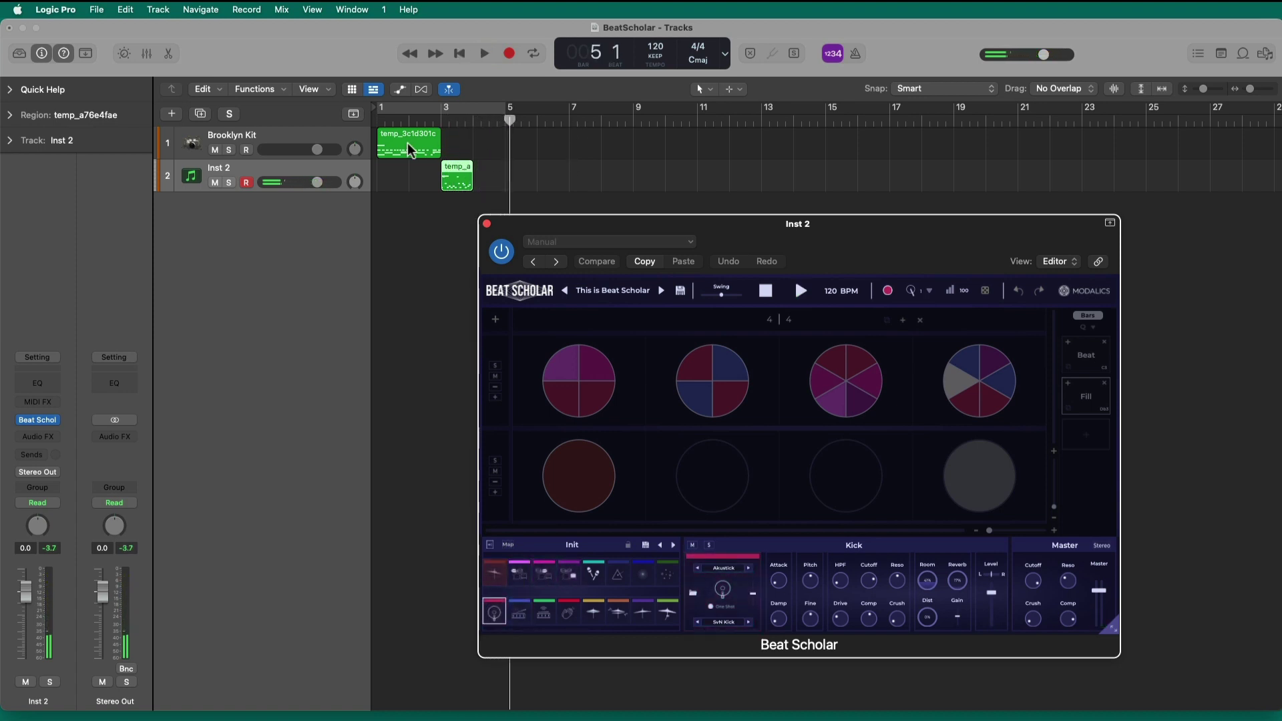
drag(404, 150, 528, 193)
click(509, 121)
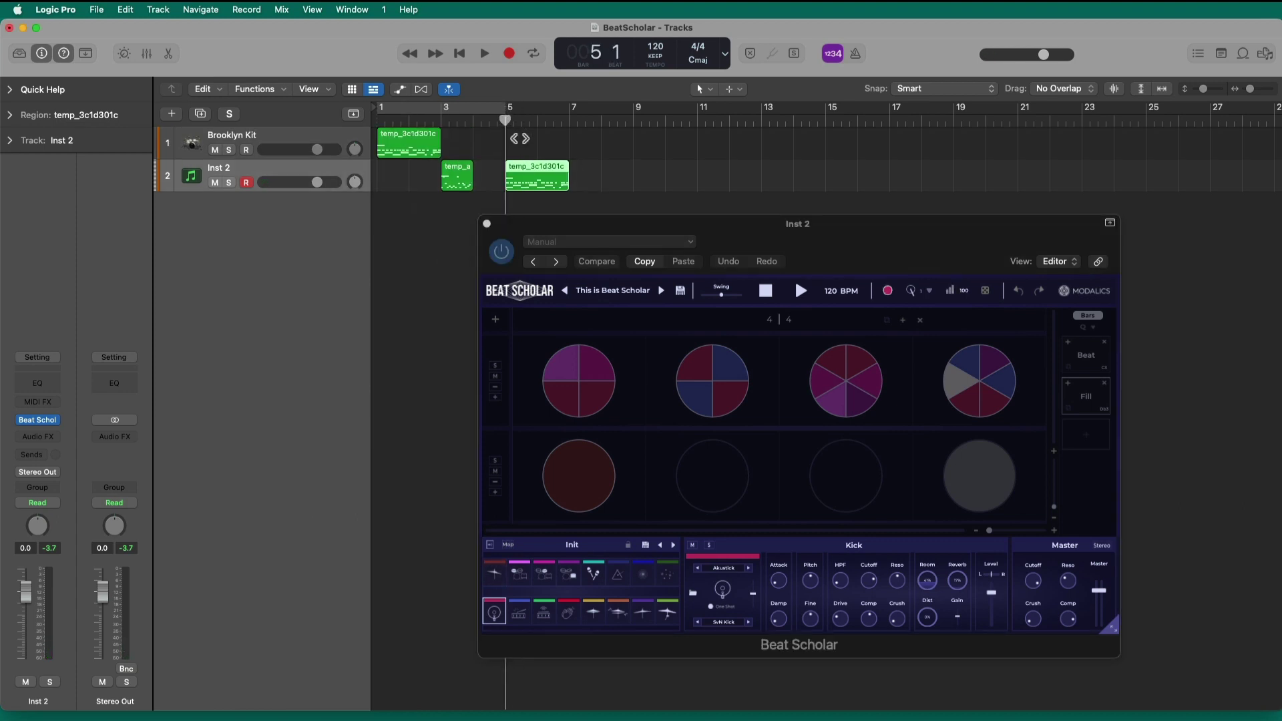
key(space)
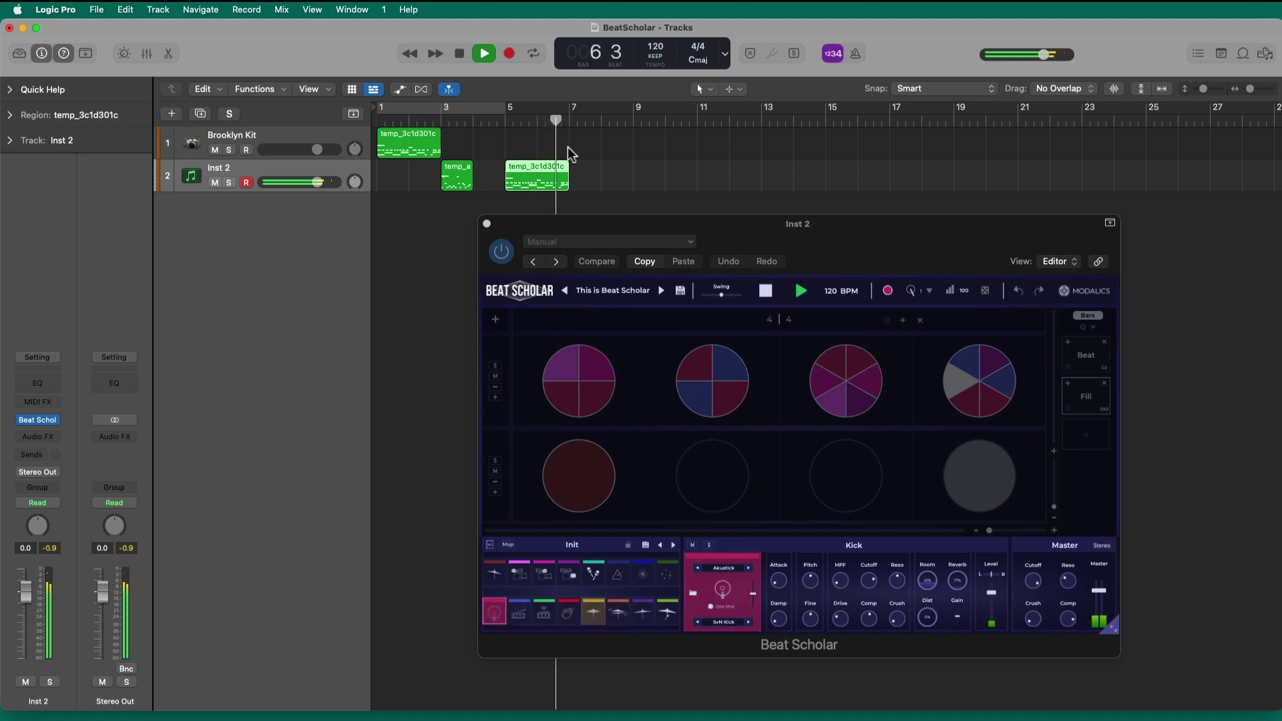
key(space)
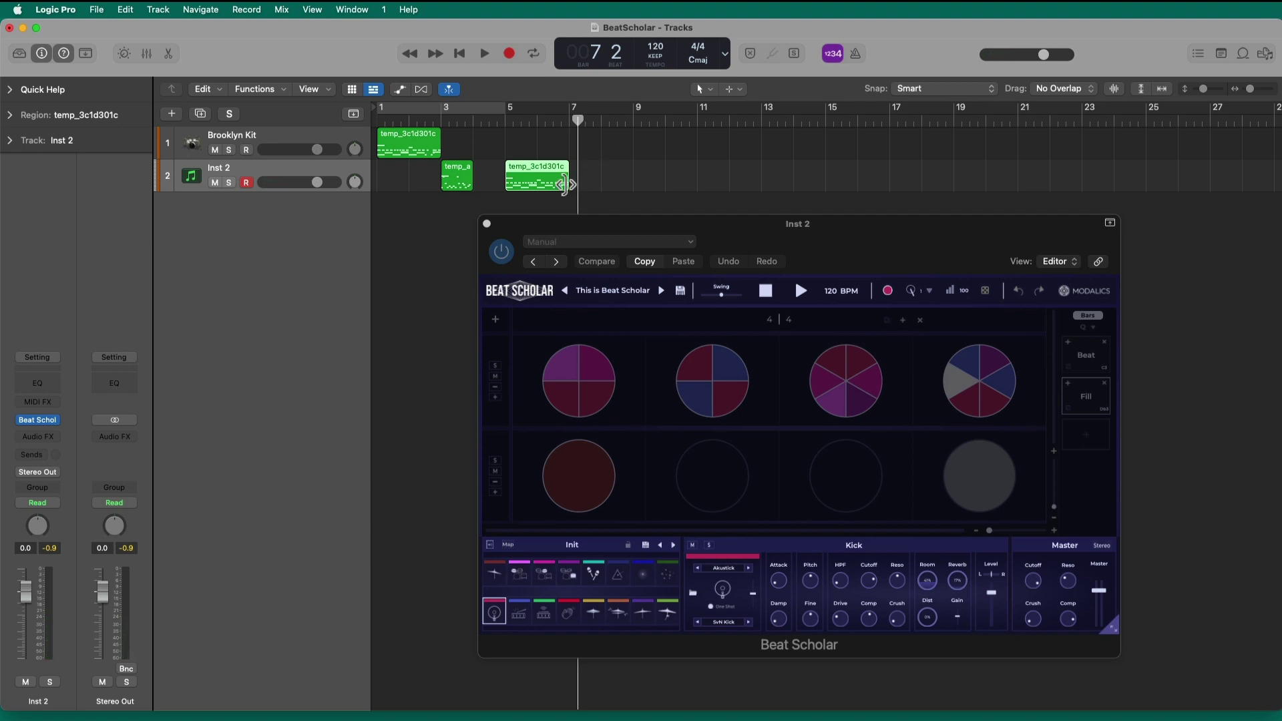
click(332, 147)
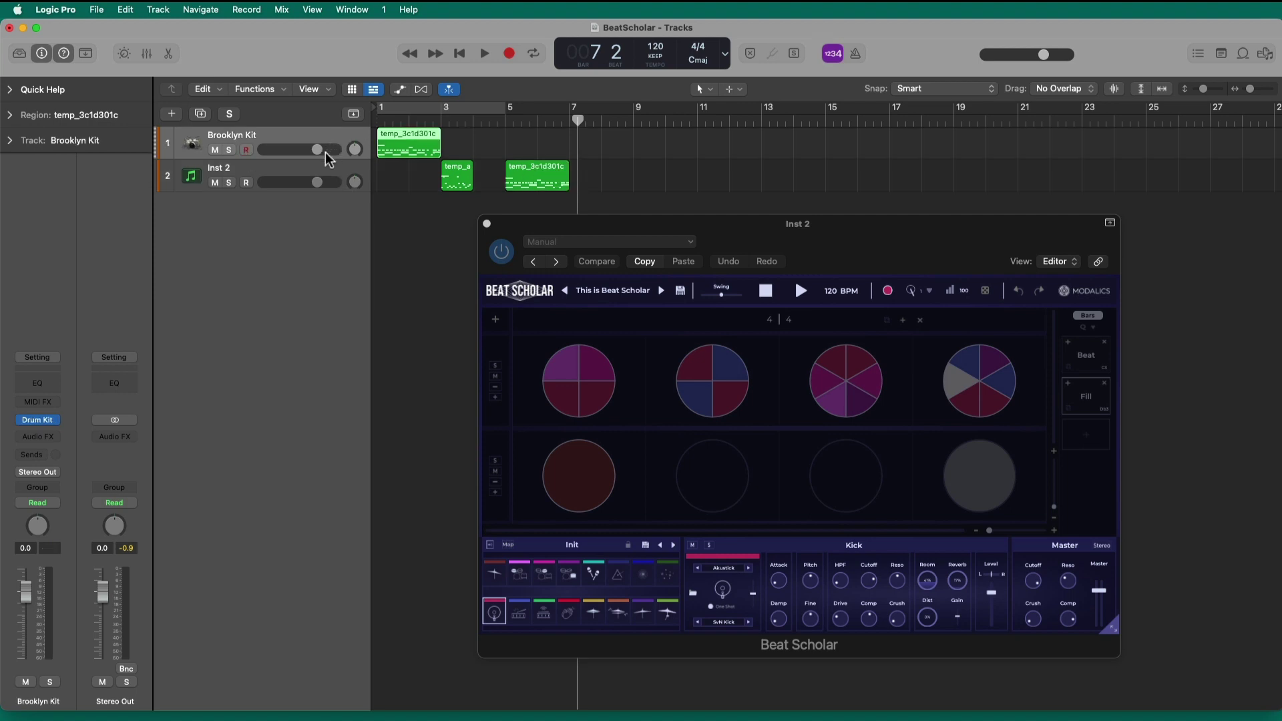
click(330, 175)
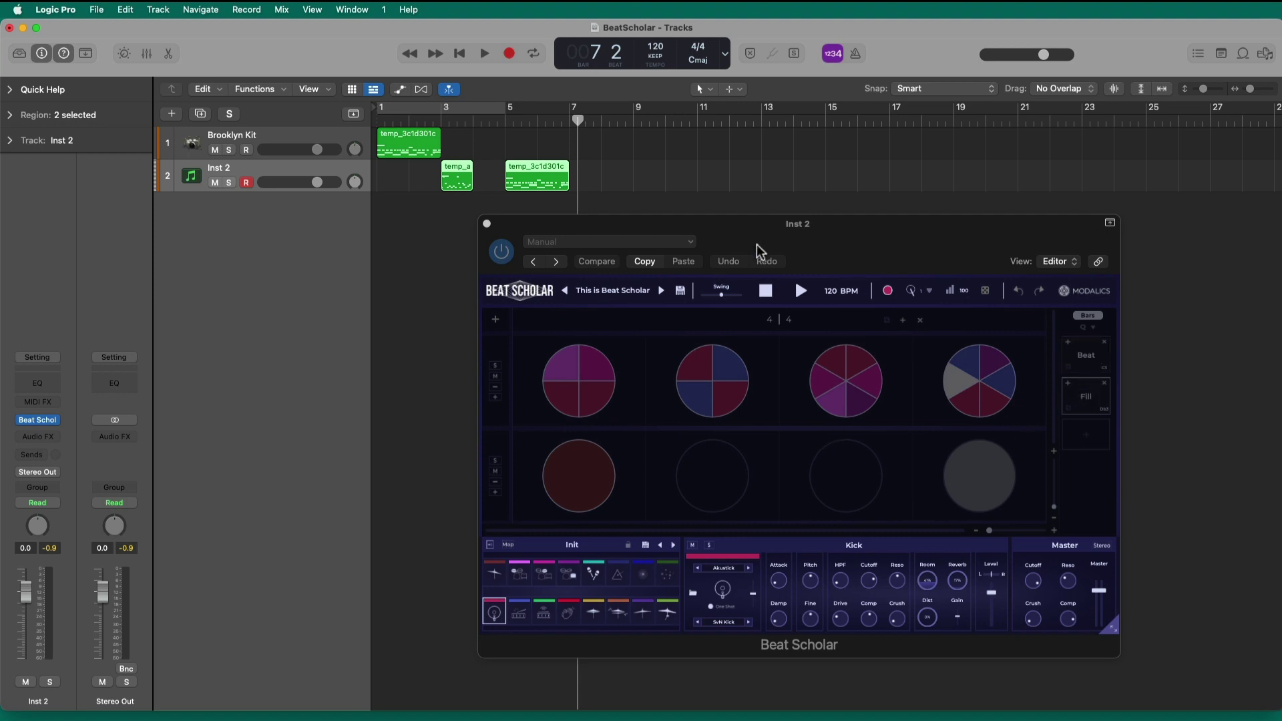
- Re-enable Beat Scholar's Sequencer from its preset menu, then preview the Beat and Fill patterns
click(606, 294)
click(606, 292)
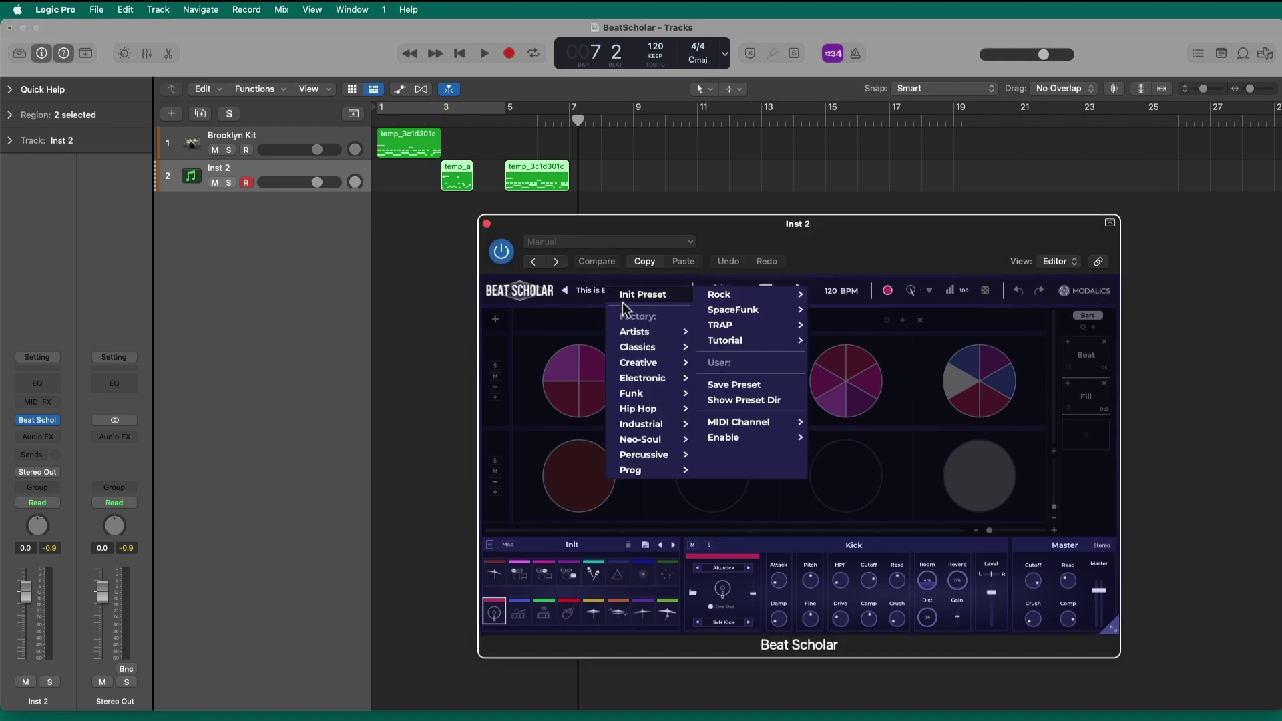
mouse_move(797, 435)
click(842, 454)
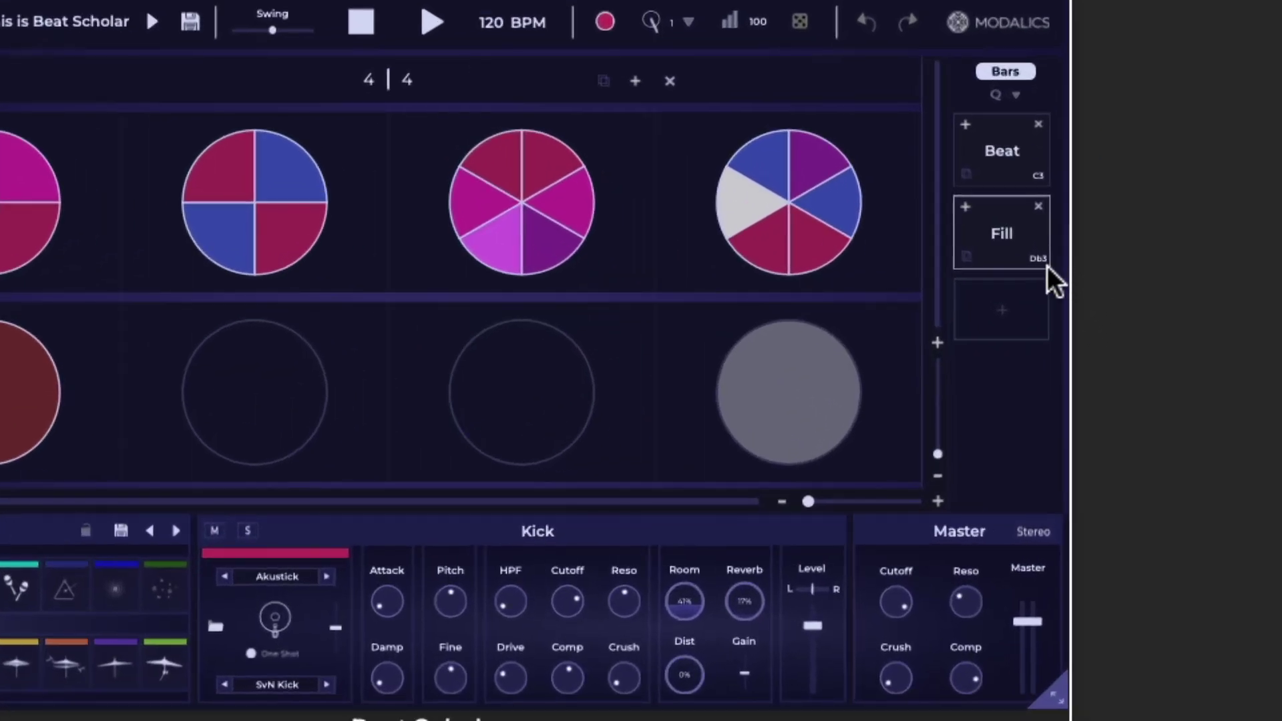
click(1040, 181)
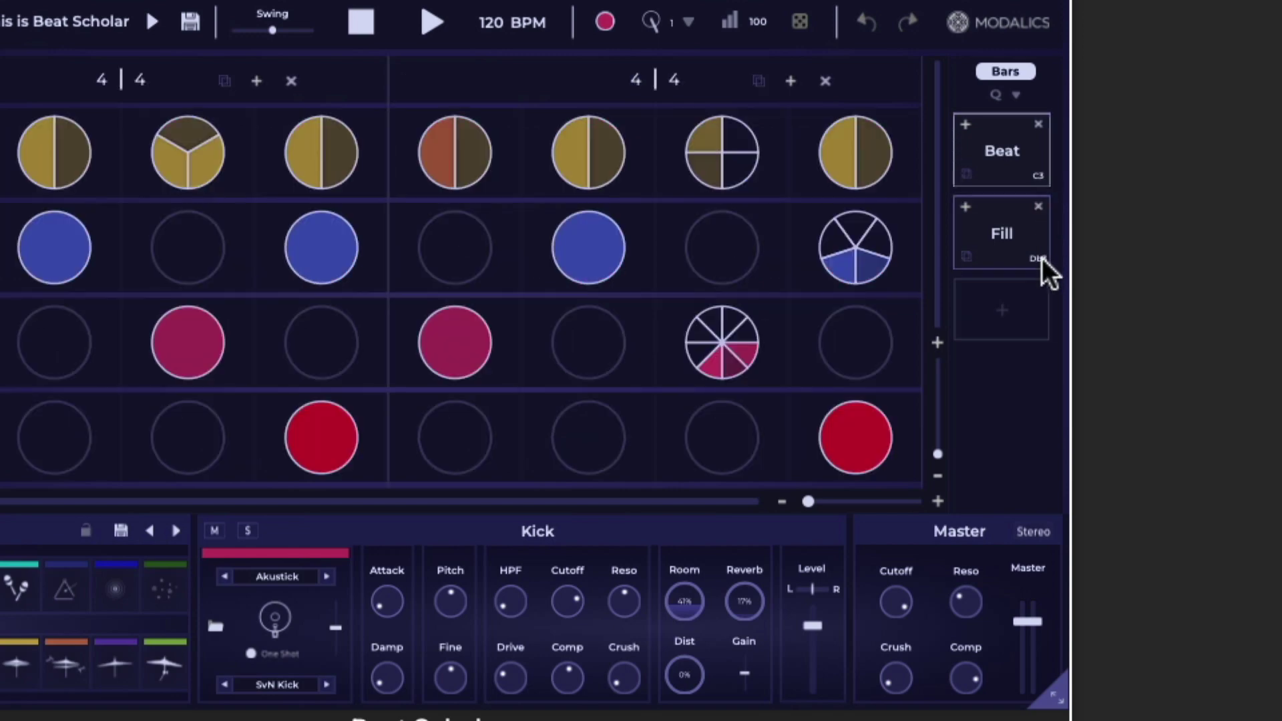
click(1047, 270)
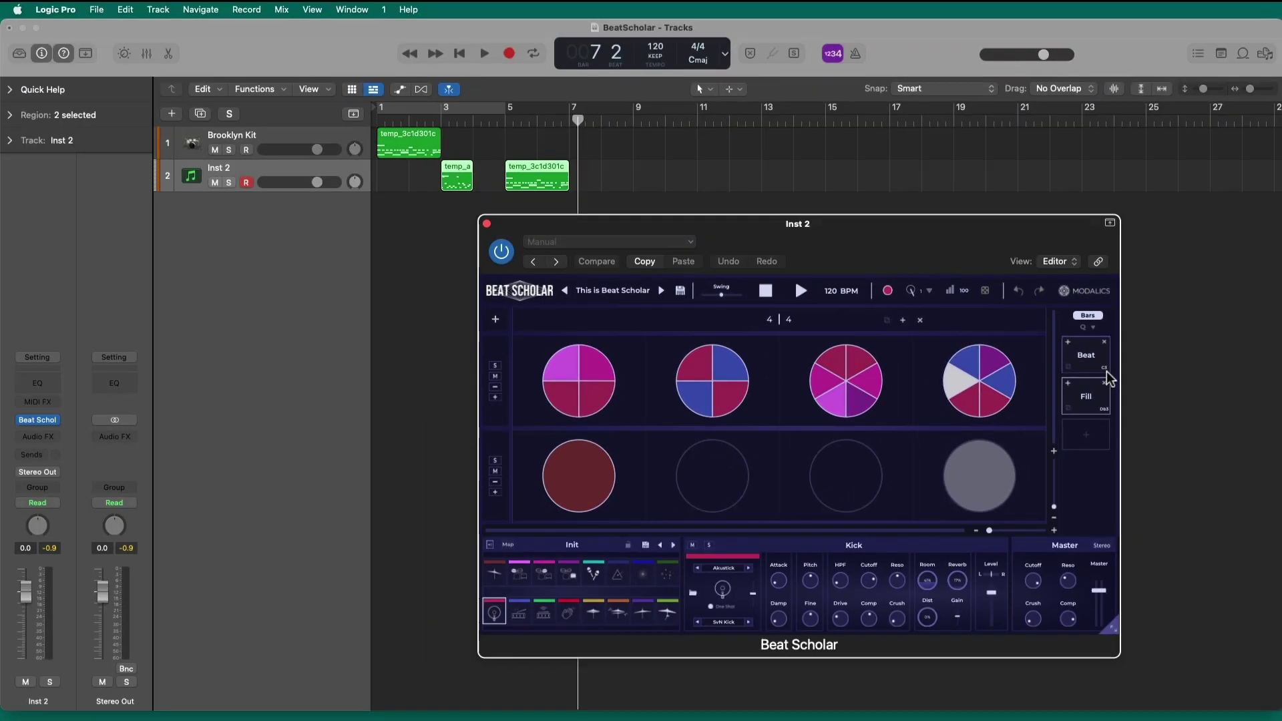